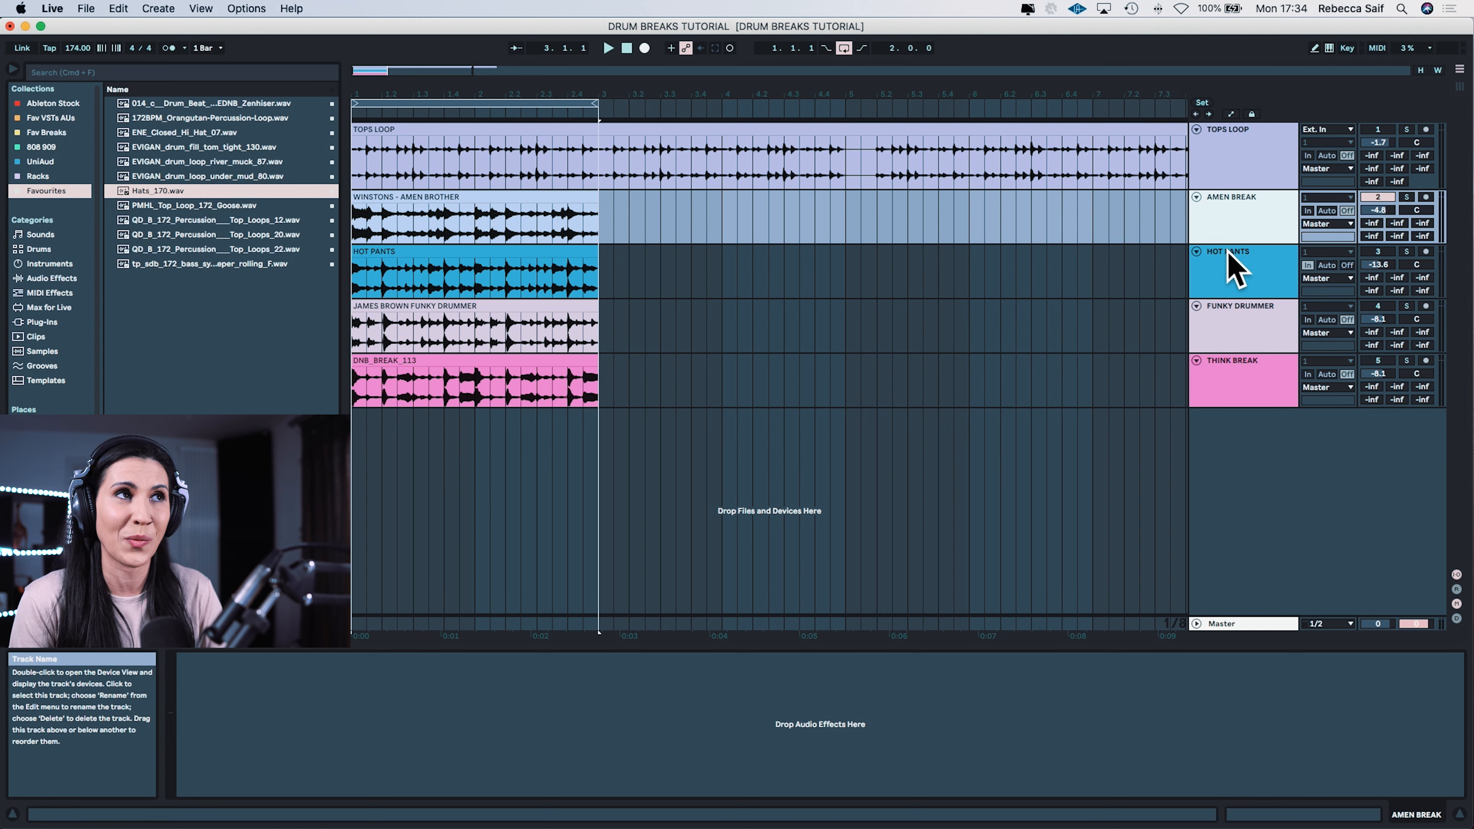
Step: Audition the Amen, Hot Pants, Funky Drummer and Think breaks in turn, setting the Hot Pants volume to -7.2 and Funky Drummer to -7.4
key(space)
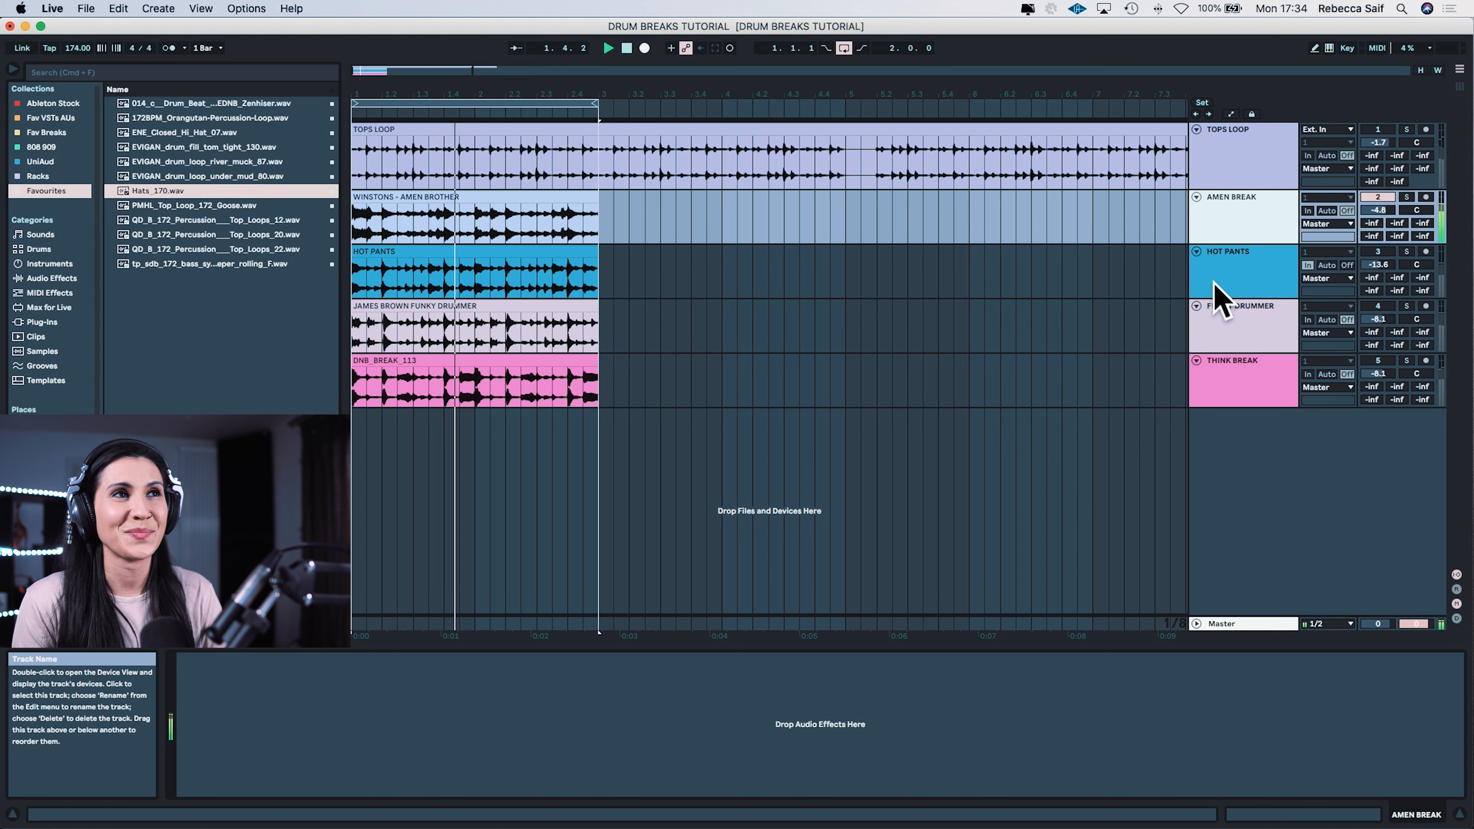
click(1240, 269)
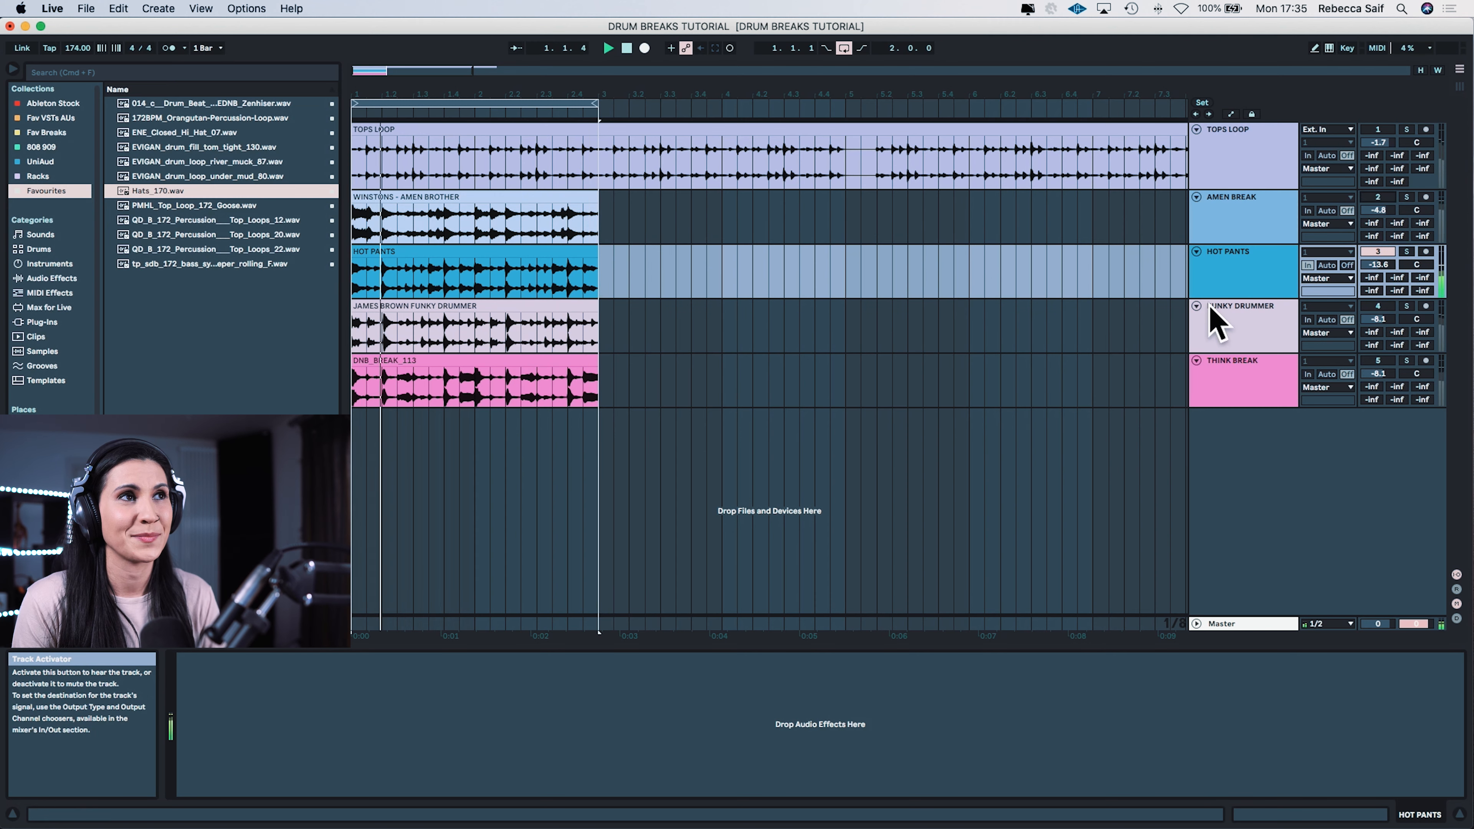
drag(1377, 265, 1379, 314)
key(space)
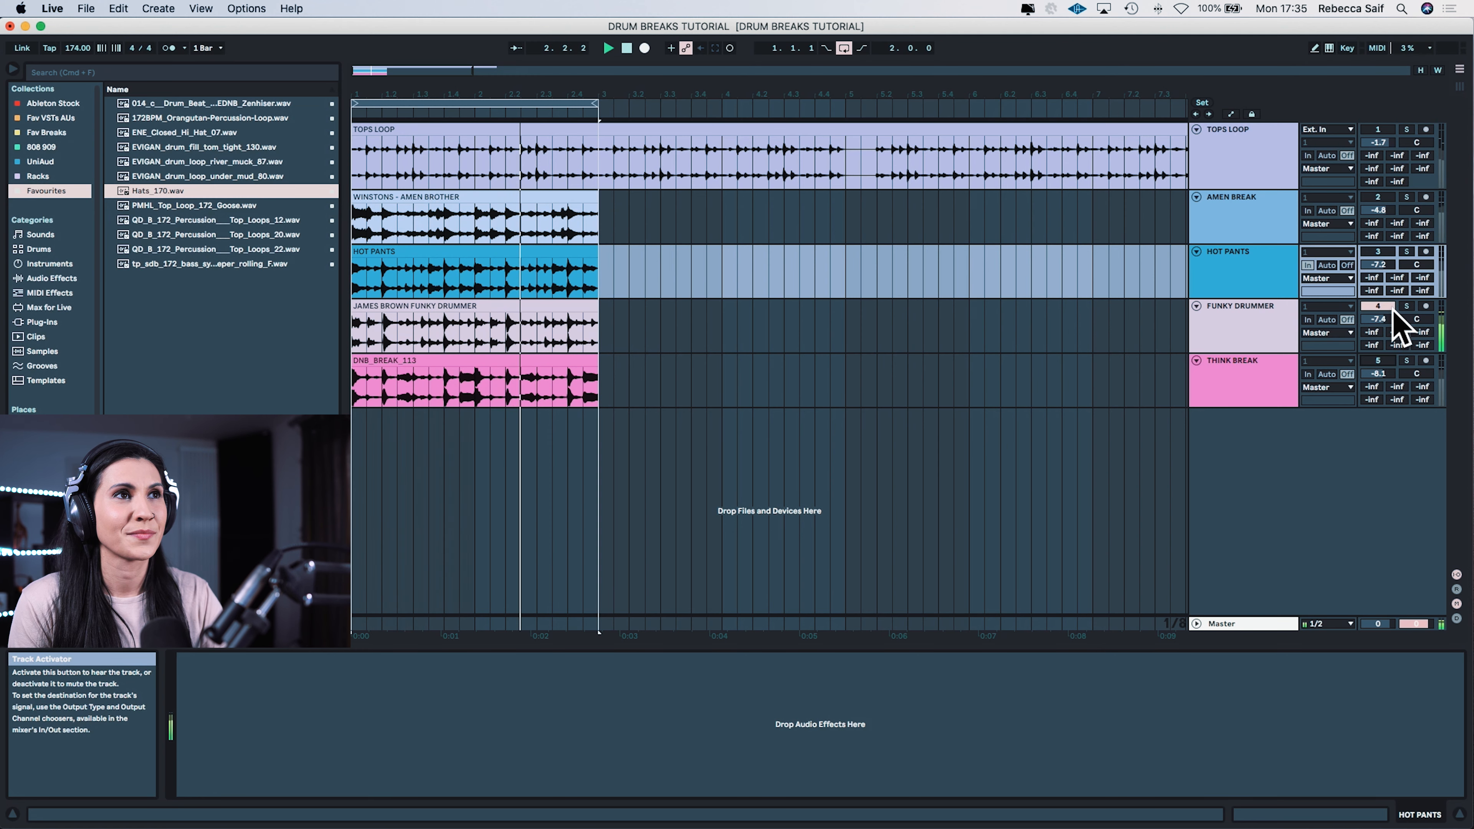
click(1378, 360)
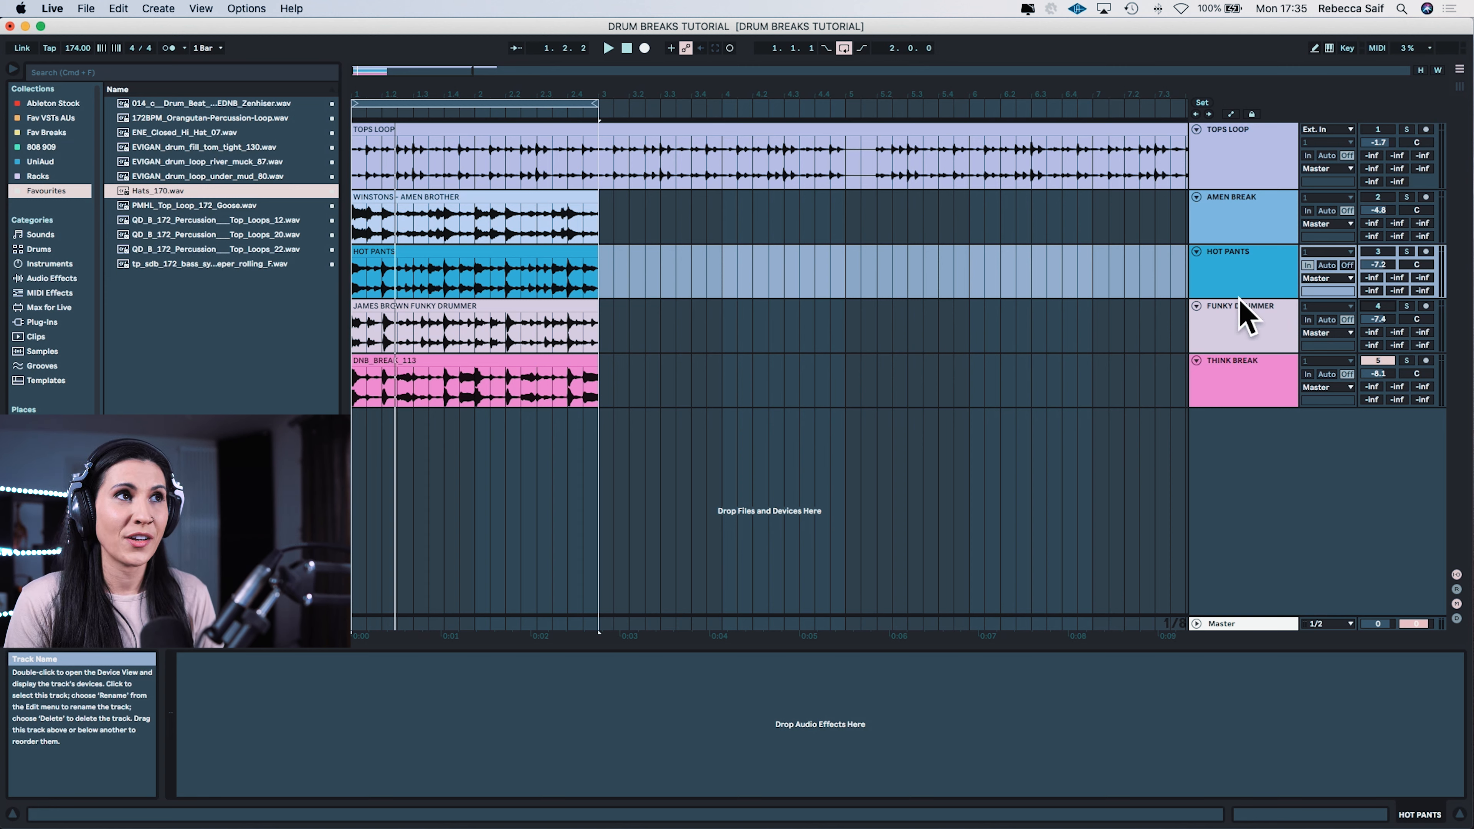
Step: Activate the Hot Pants track and slice its clip to a new MIDI track, one slice per transient with the Built-in slicing preset
click(1283, 296)
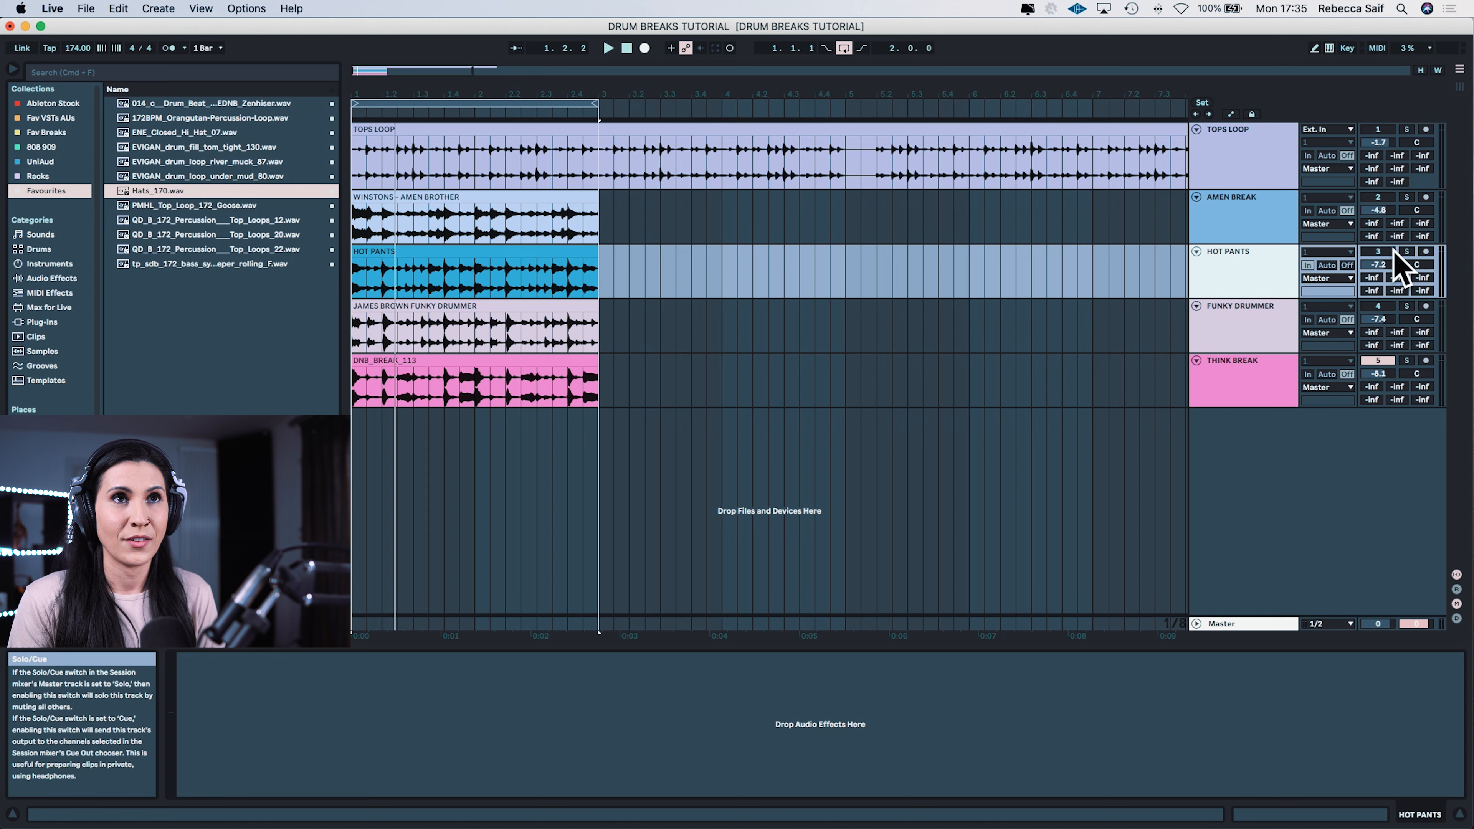
click(1375, 252)
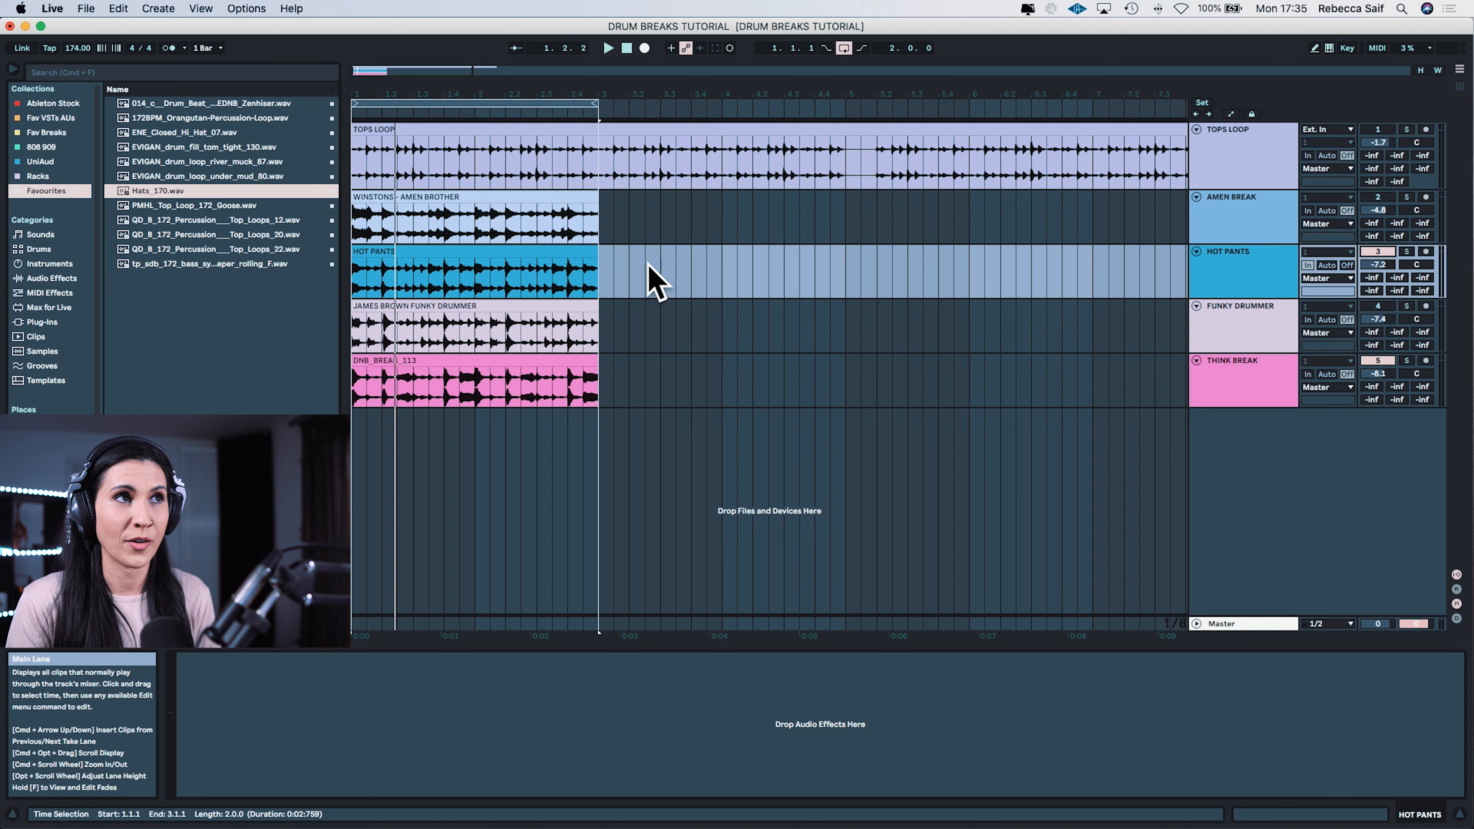
right_click(430, 258)
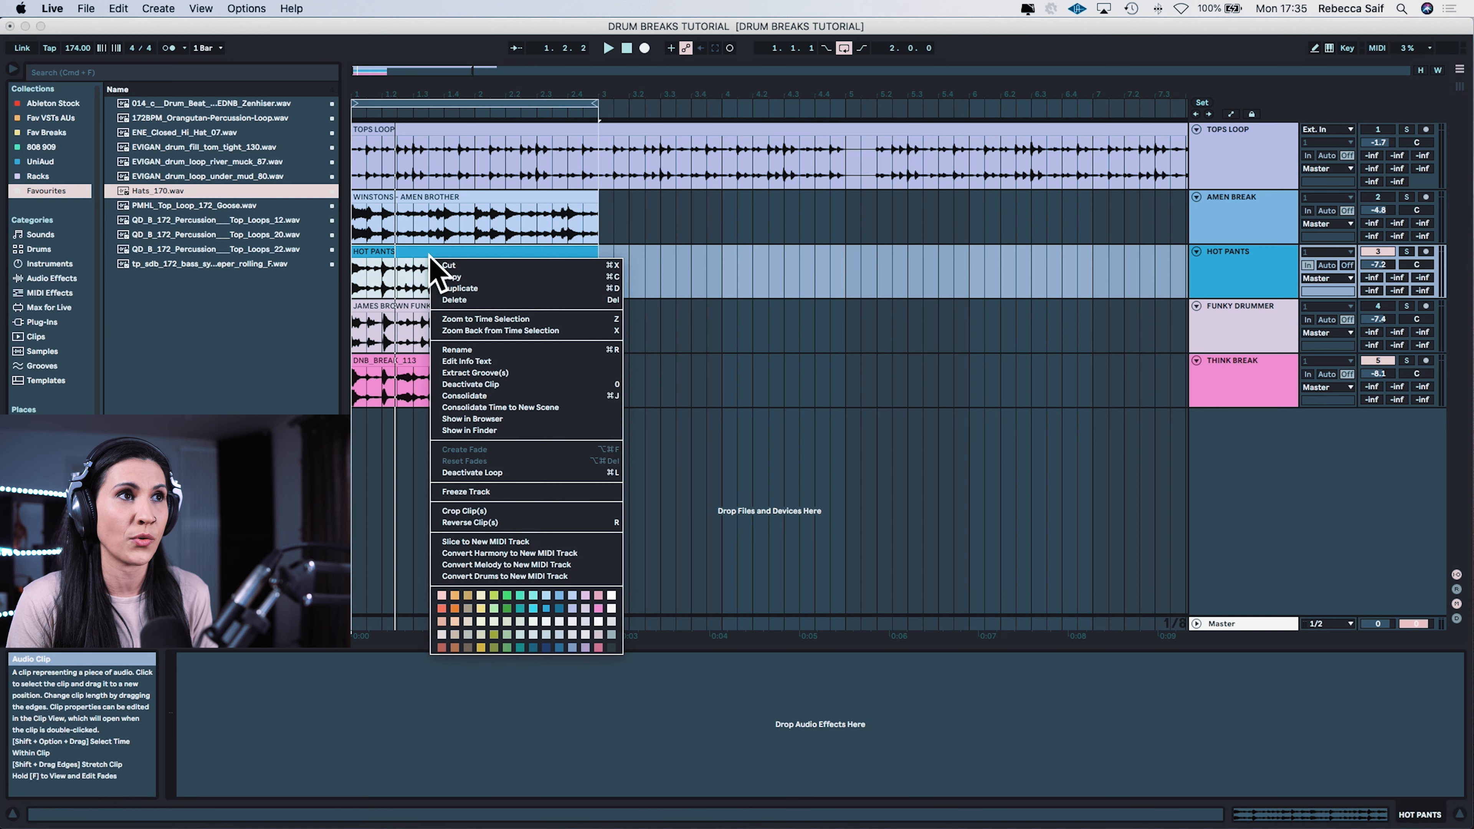
click(485, 542)
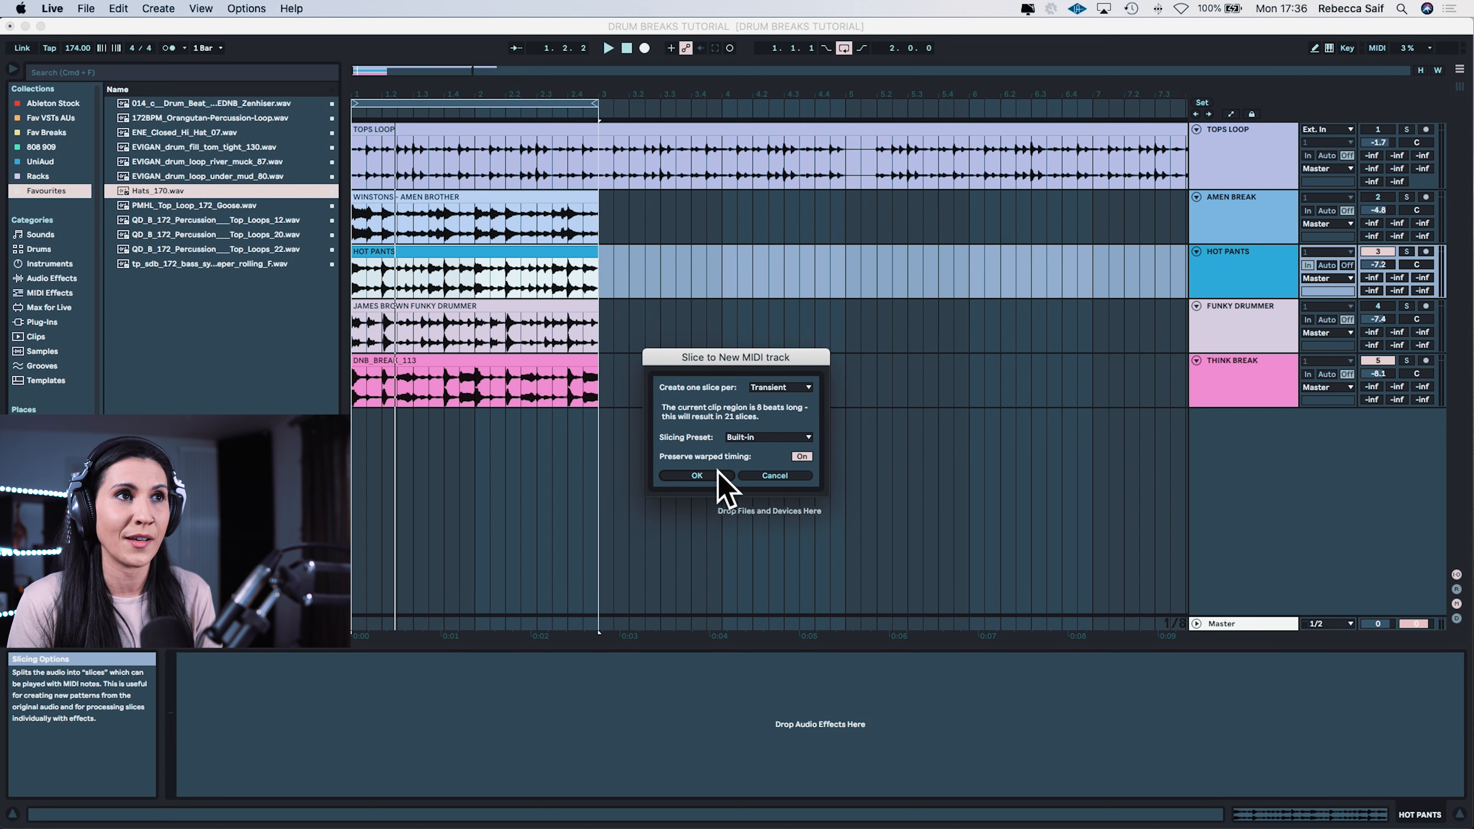
click(694, 477)
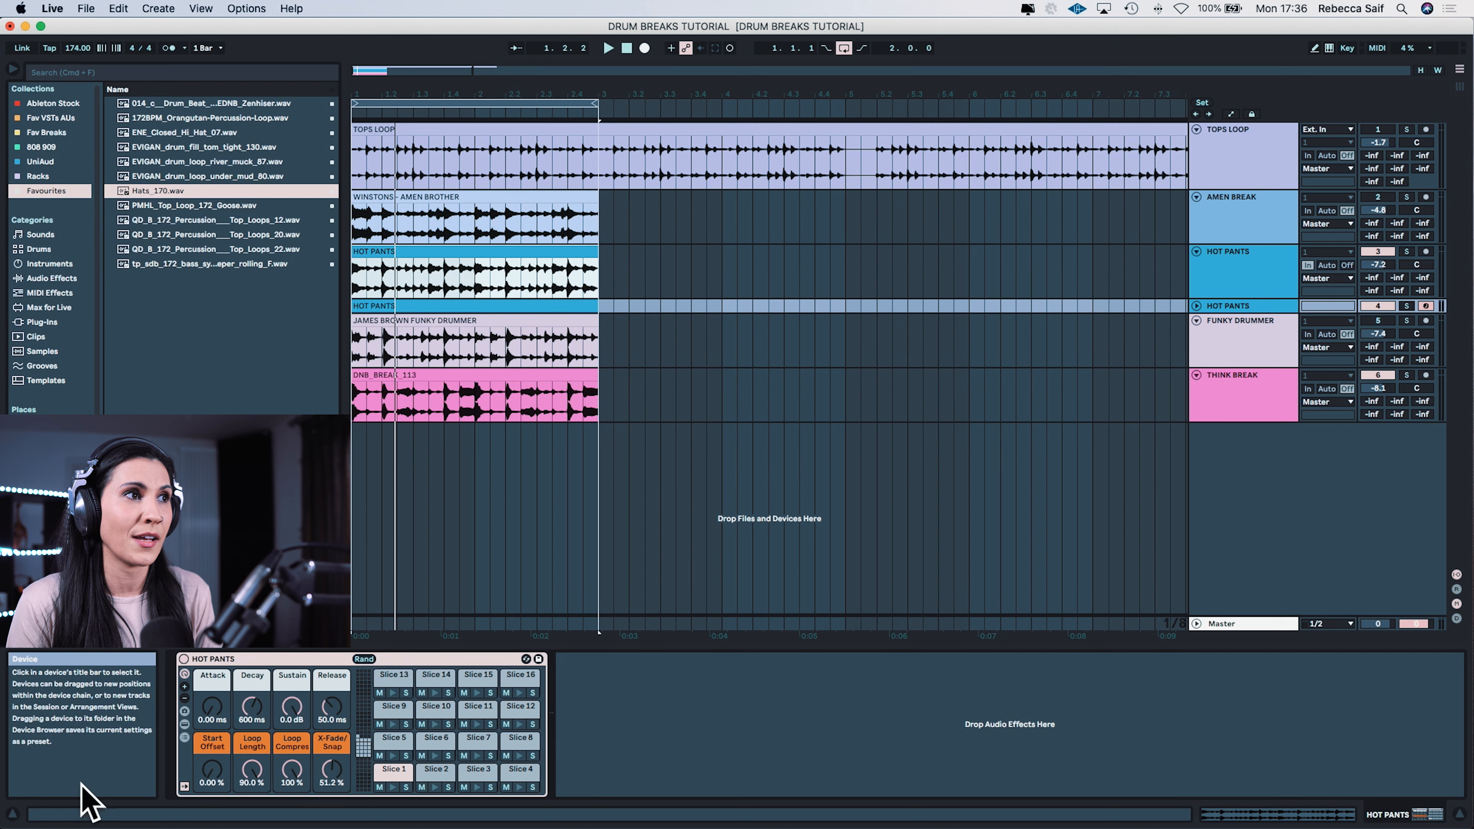
Step: Hide the Info View and reveal the chain list and devices of the sliced Hot Pants rack
click(12, 813)
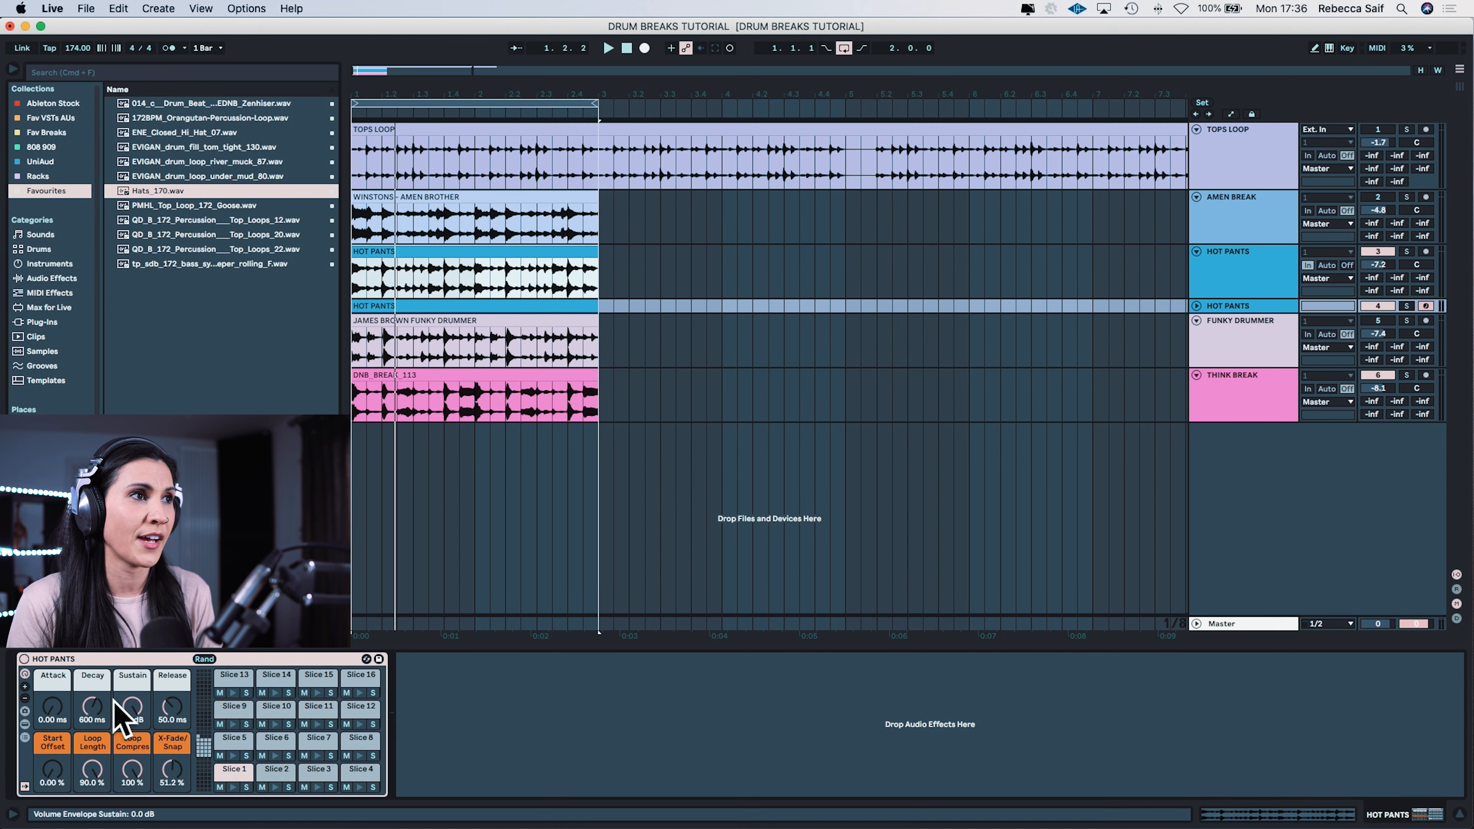
click(24, 737)
click(25, 724)
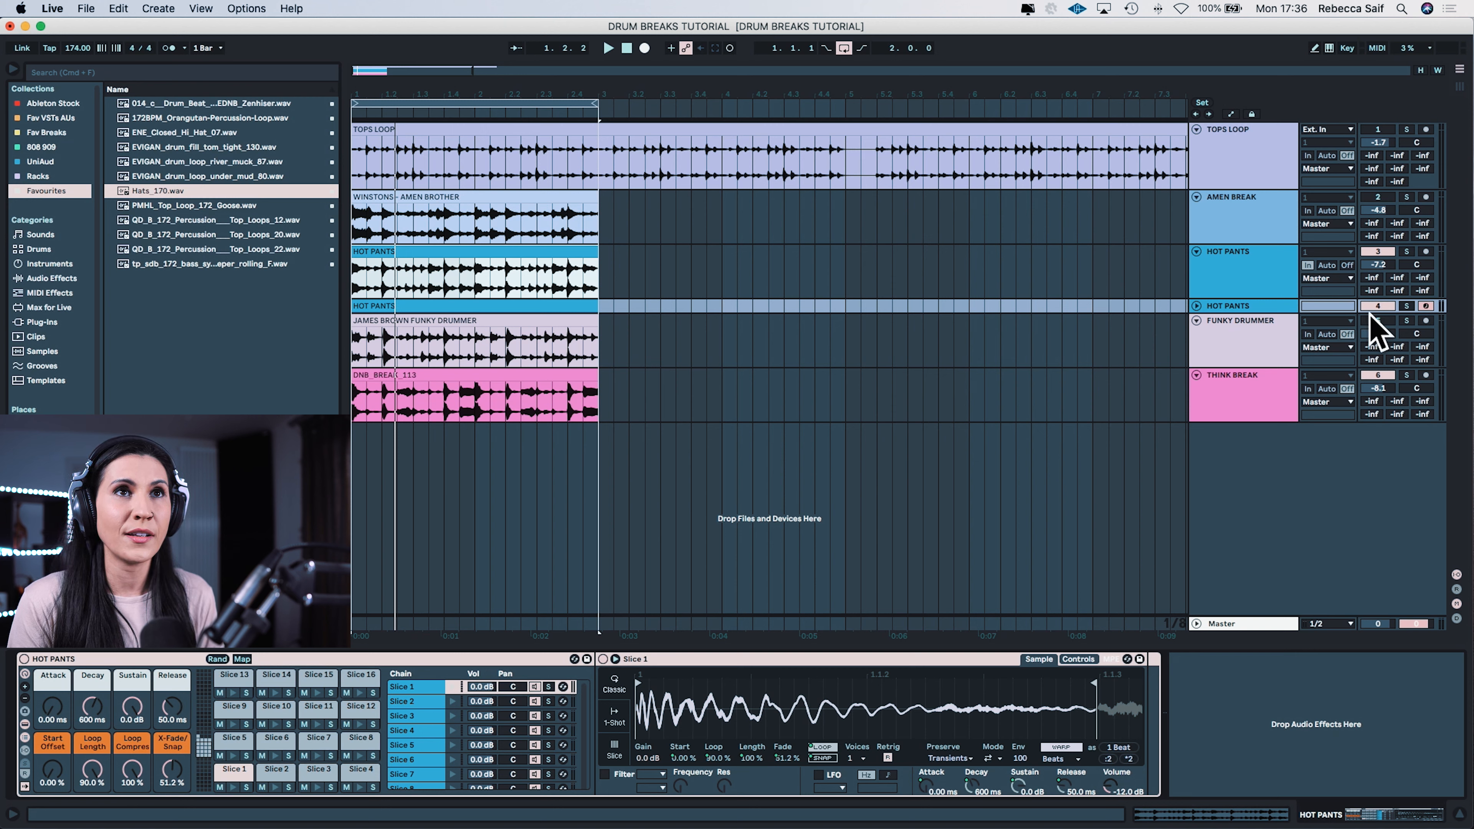
Step: Mute the original Hot Pants and Think Break tracks and play back the unfolded sliced Hot Pants MIDI track
click(1377, 252)
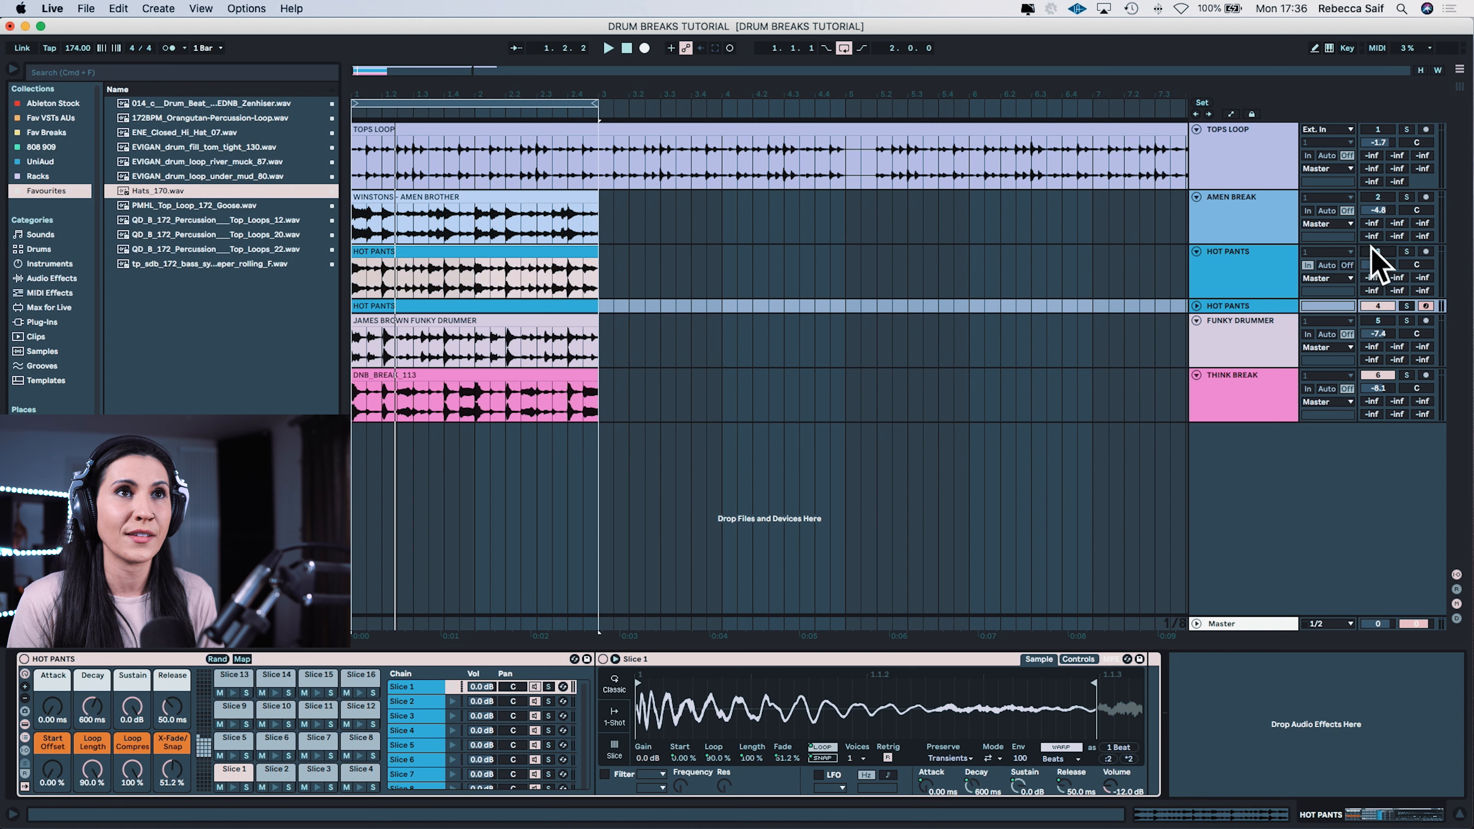
click(1197, 306)
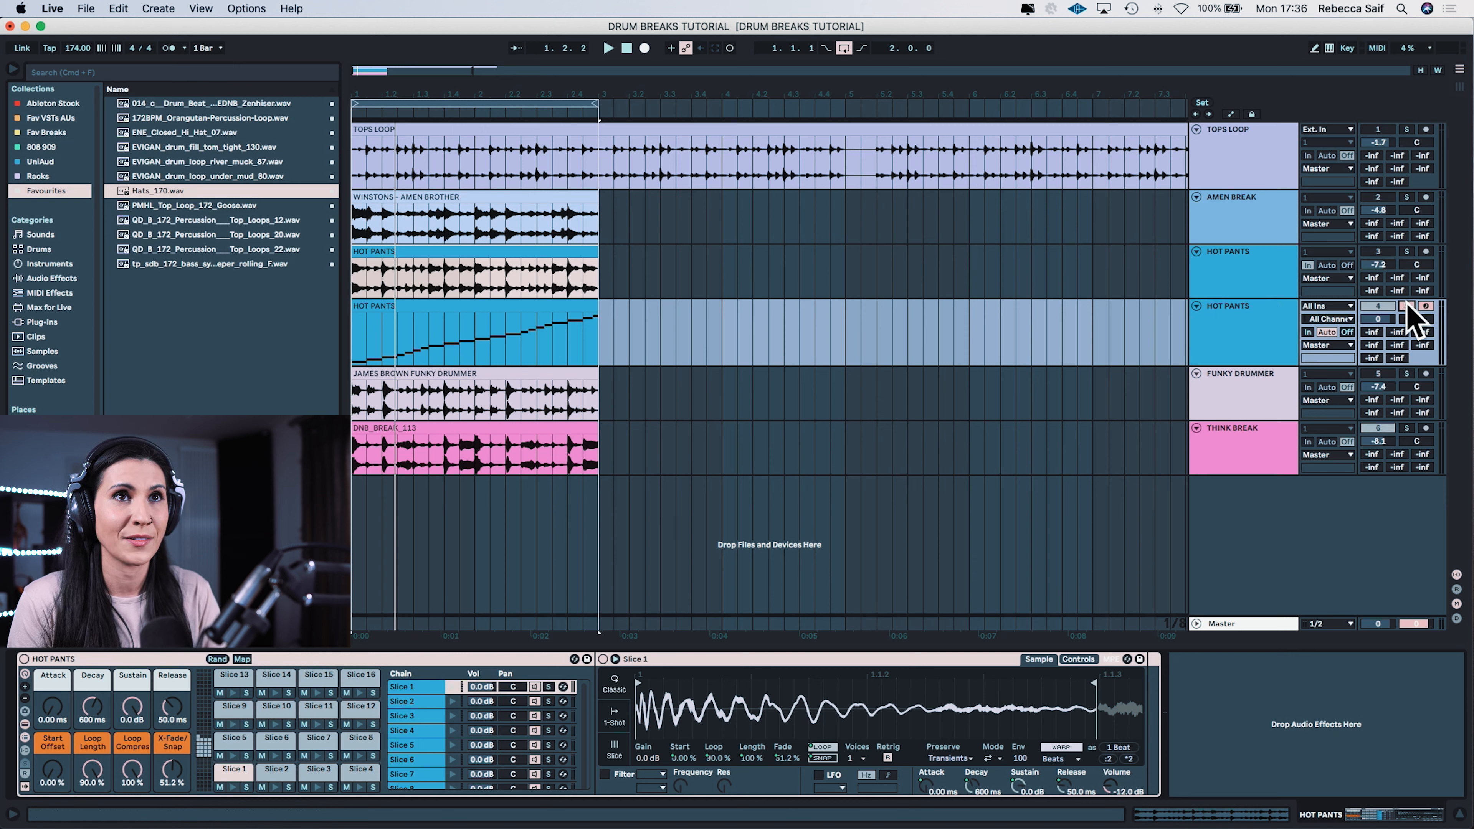
click(1379, 429)
key(space)
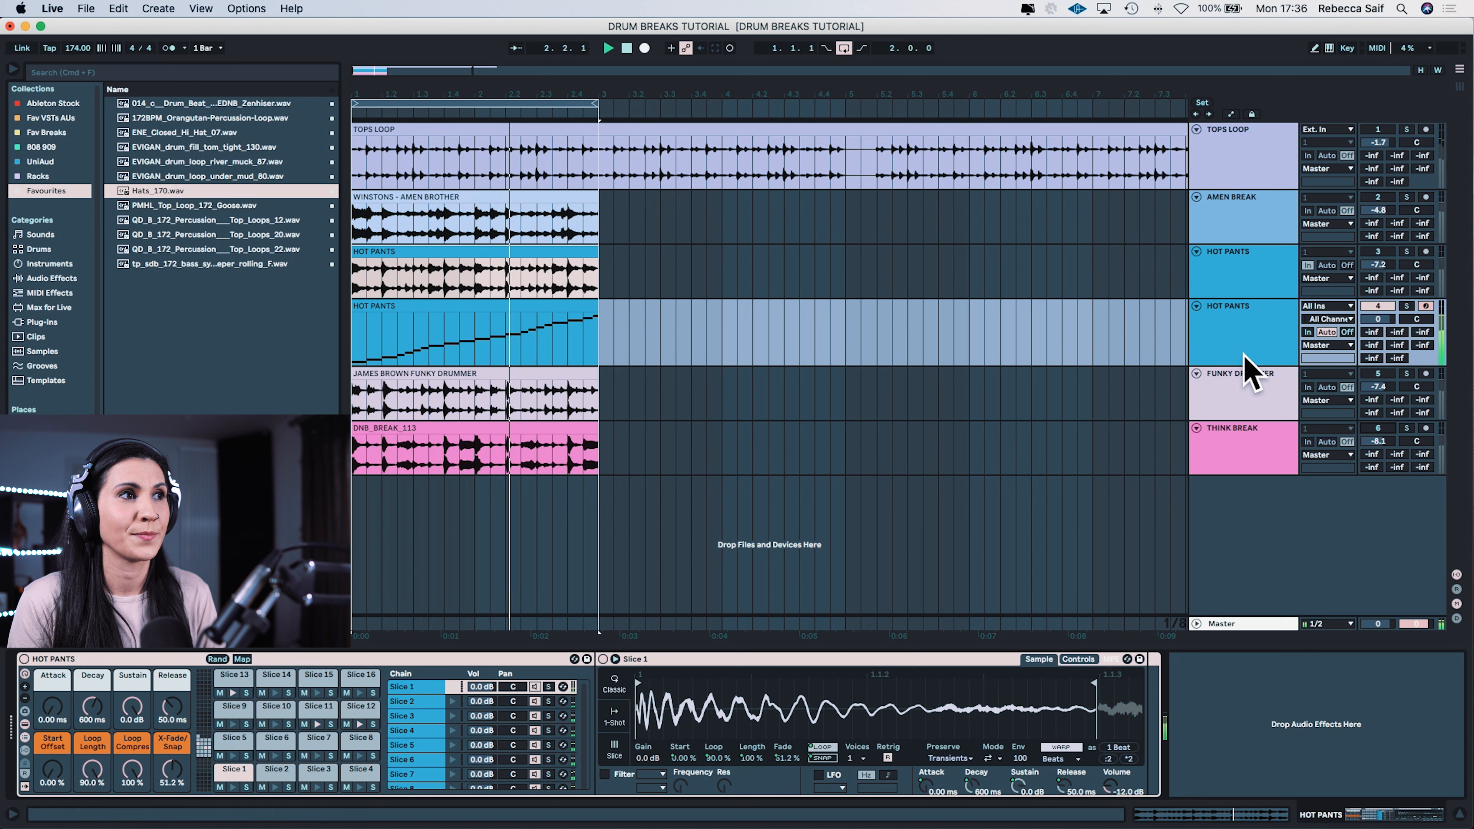
click(1271, 346)
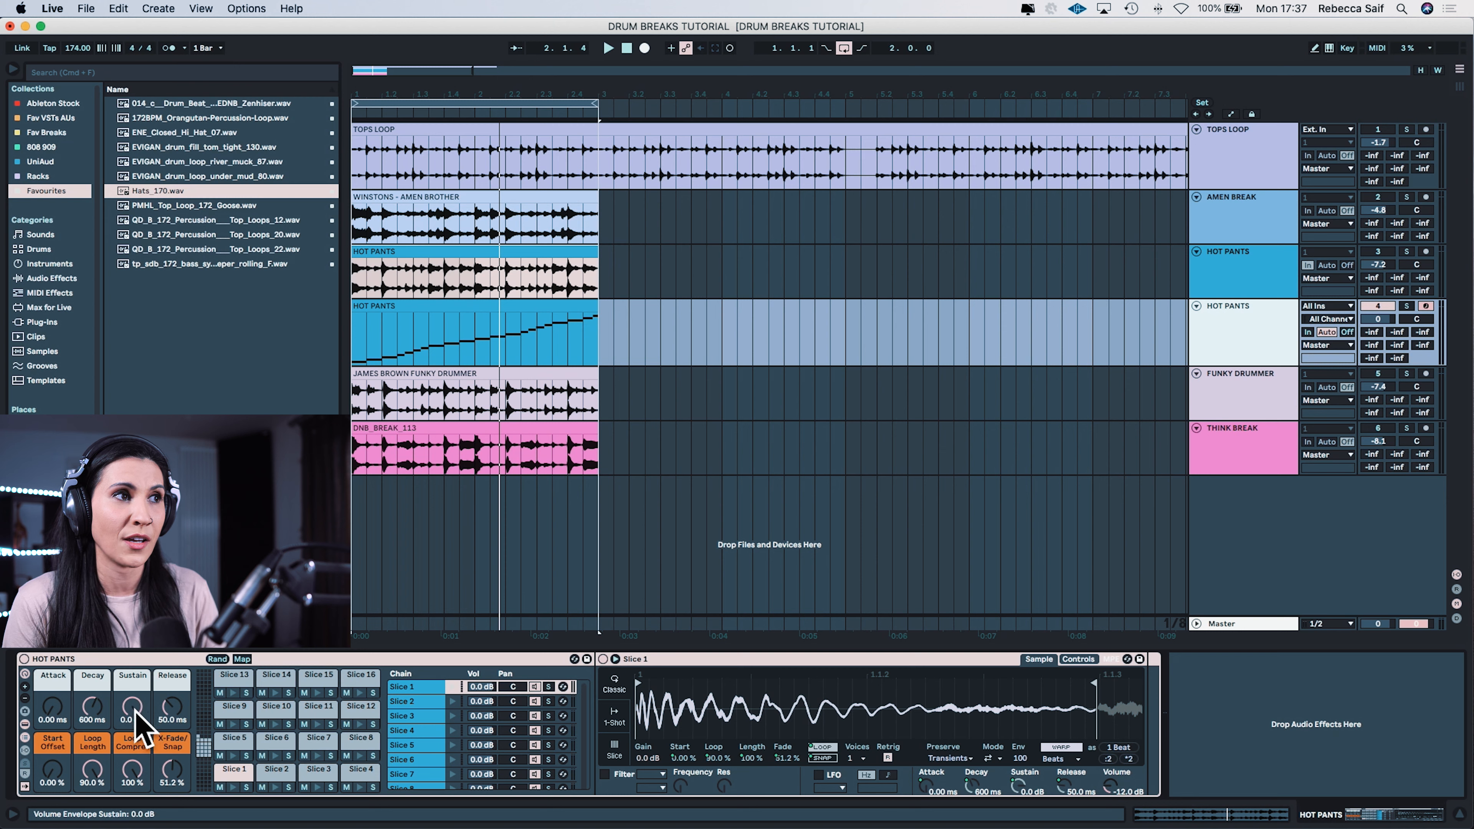
Step: Tighten the sliced rack's envelope during playback to 362 ms decay, -22 dB sustain and 12.3 ms release
drag(139, 729, 139, 755)
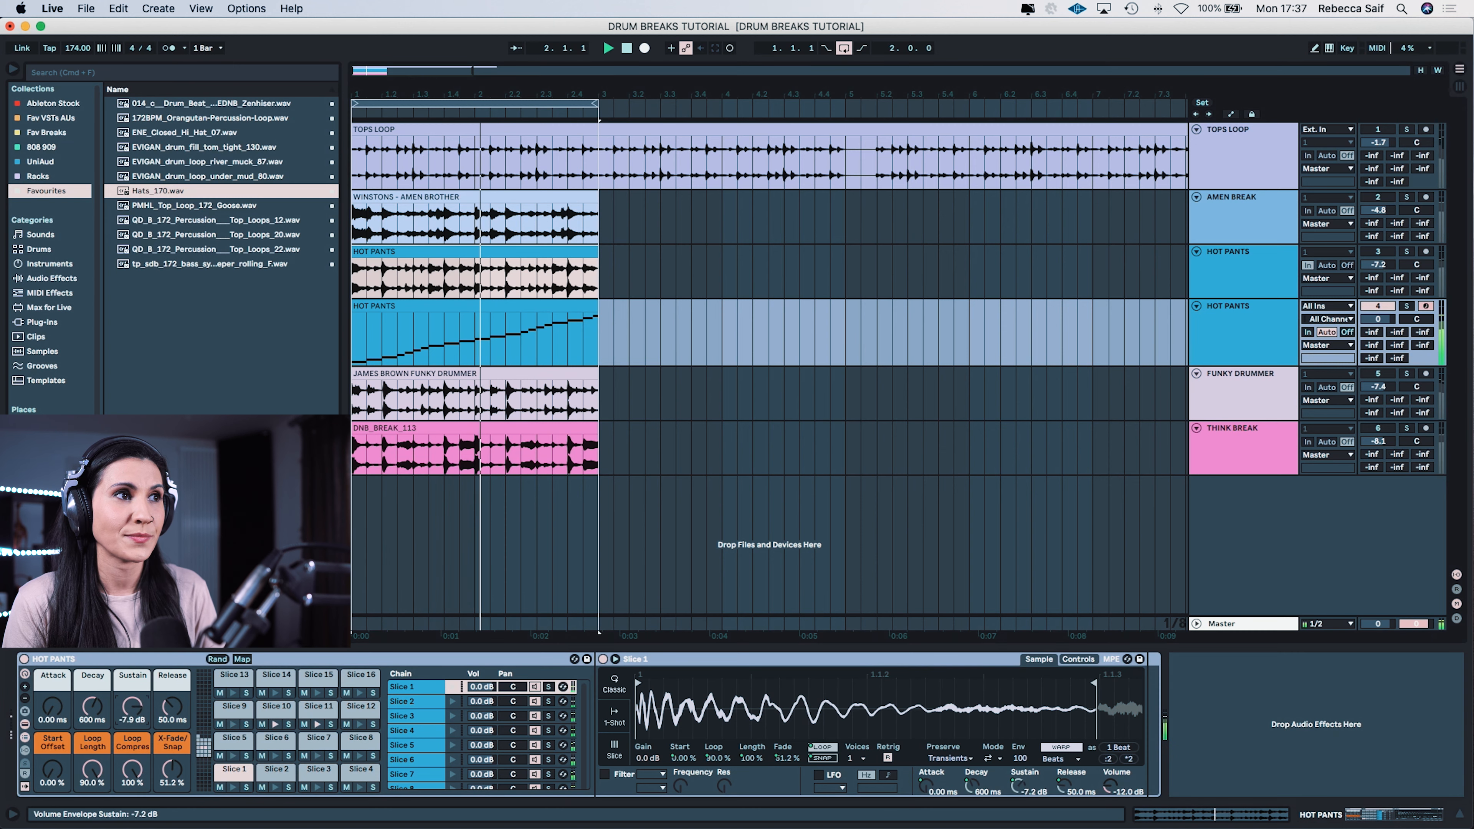
mouse_move(128, 707)
mouse_down()
mouse_move(128, 733)
mouse_move(92, 700)
mouse_move(93, 718)
mouse_move(128, 697)
mouse_move(176, 709)
mouse_move(176, 724)
mouse_move(136, 699)
mouse_up()
key(space)
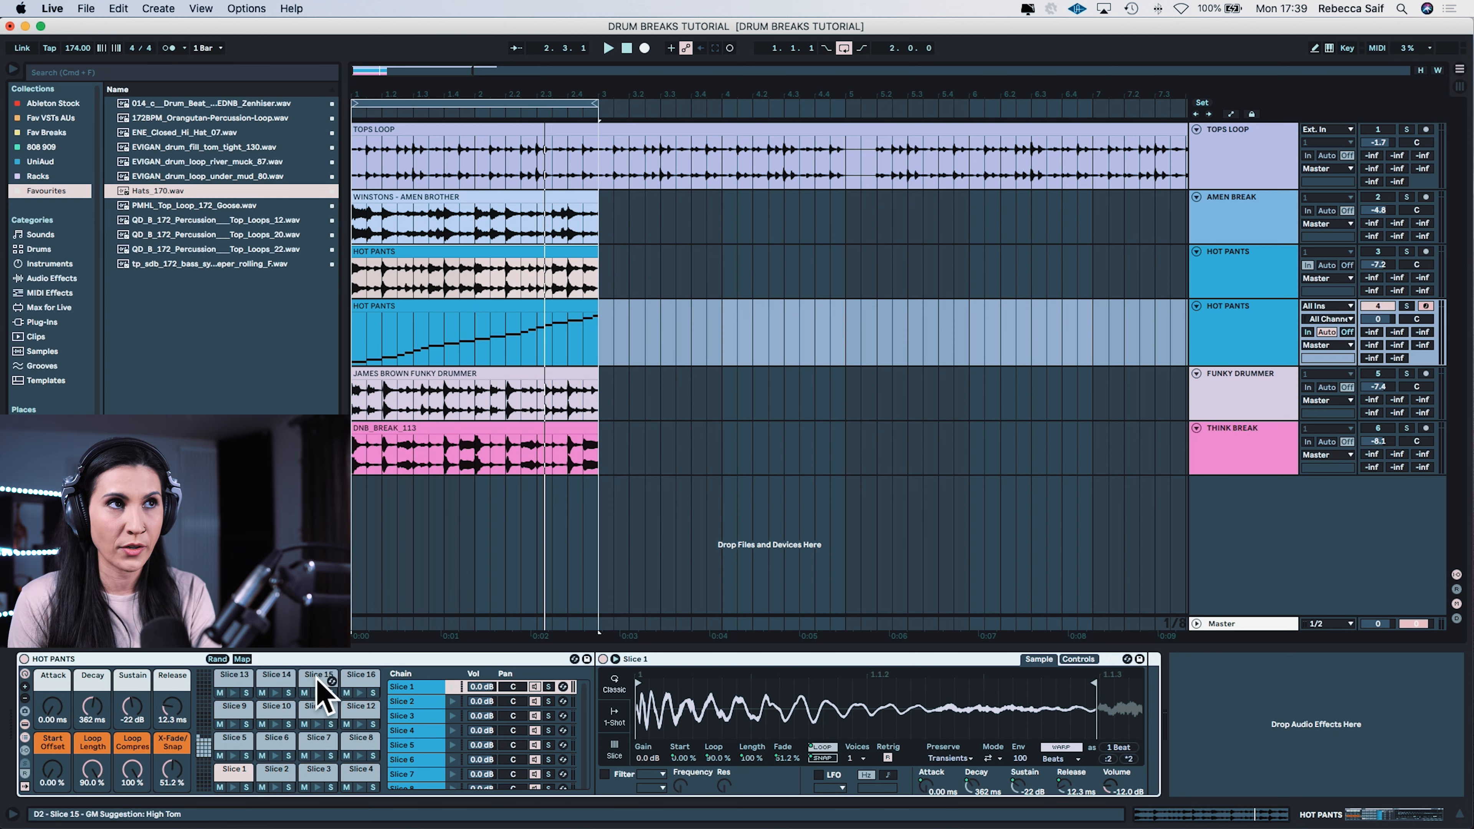
Step: Delete the sliced Hot Pants MIDI track
click(1238, 325)
key(Delete)
key(Delete)
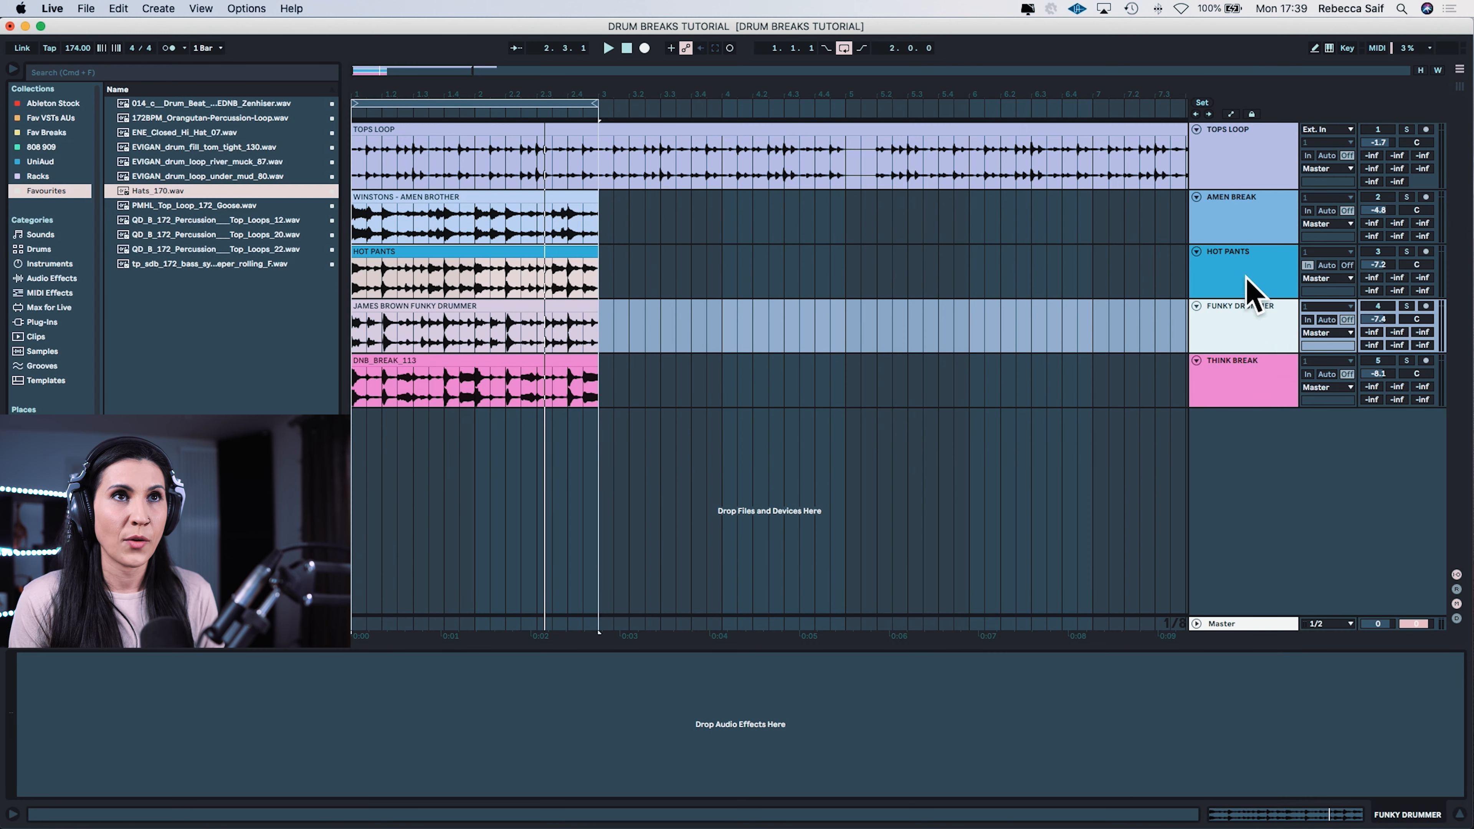
Step: Insert a new MIDI track directly below the Hot Pants track and unfold it
click(1249, 289)
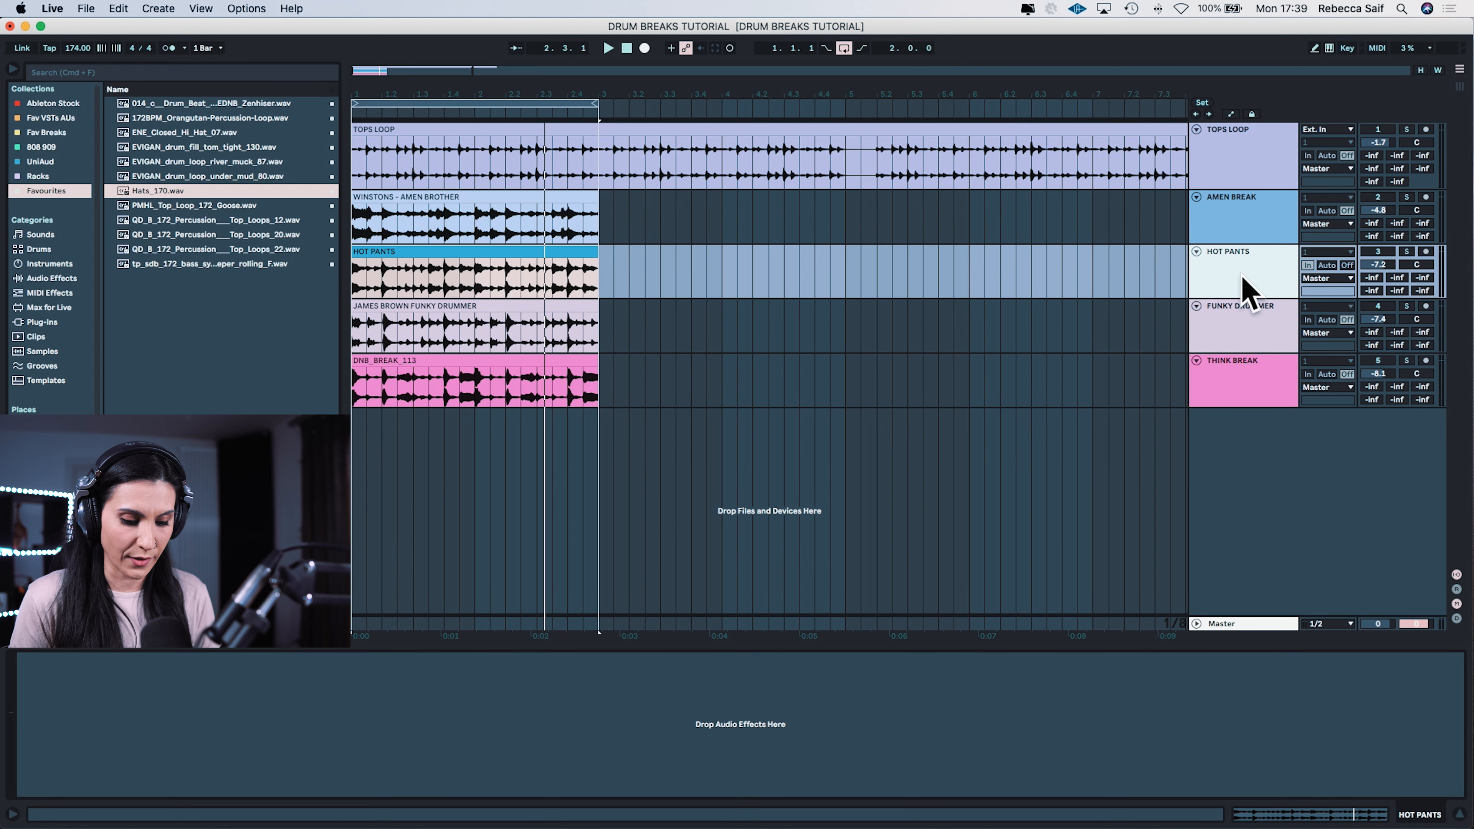
key(shift+super+t)
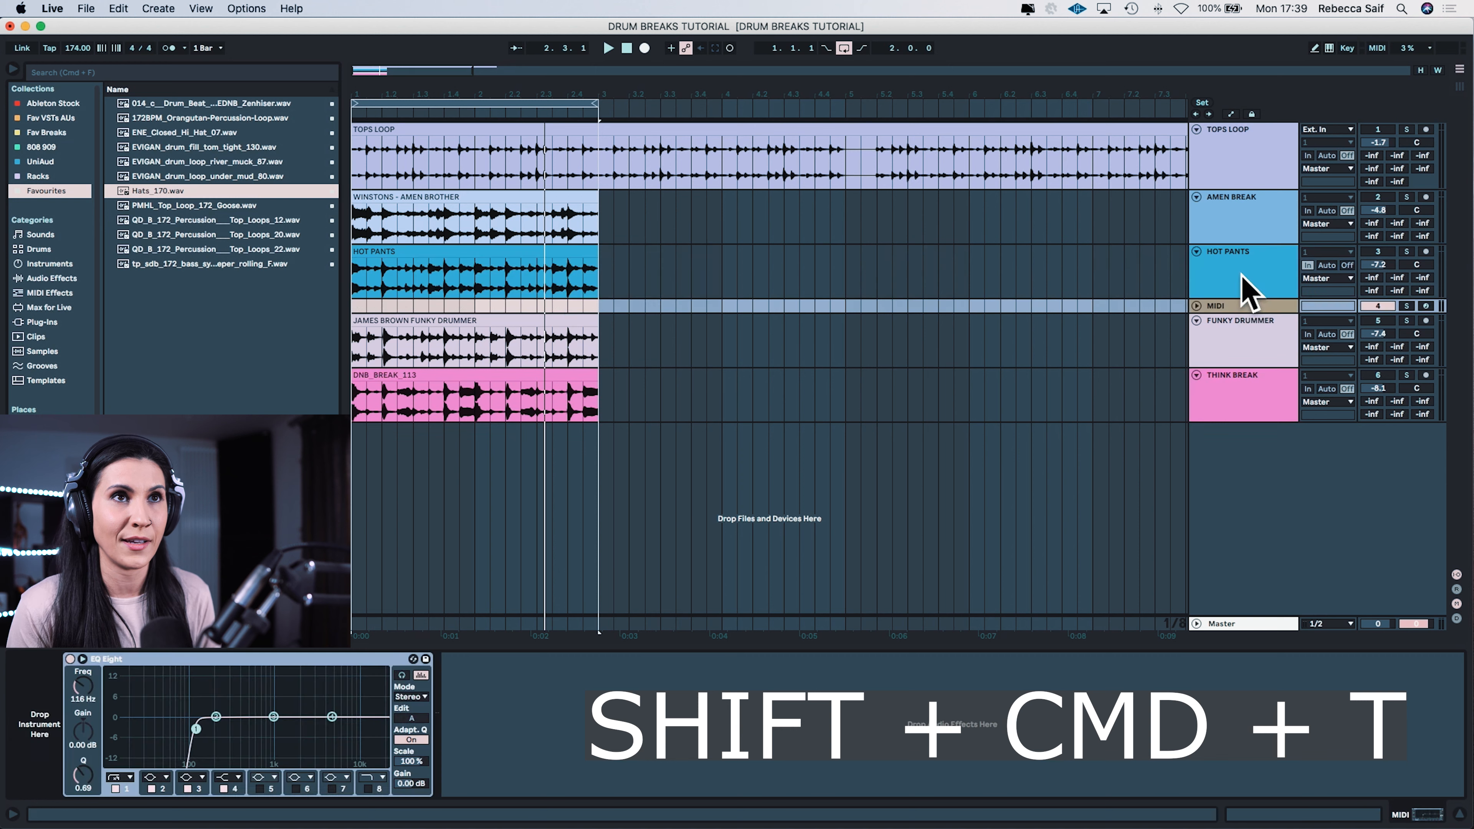
click(1197, 306)
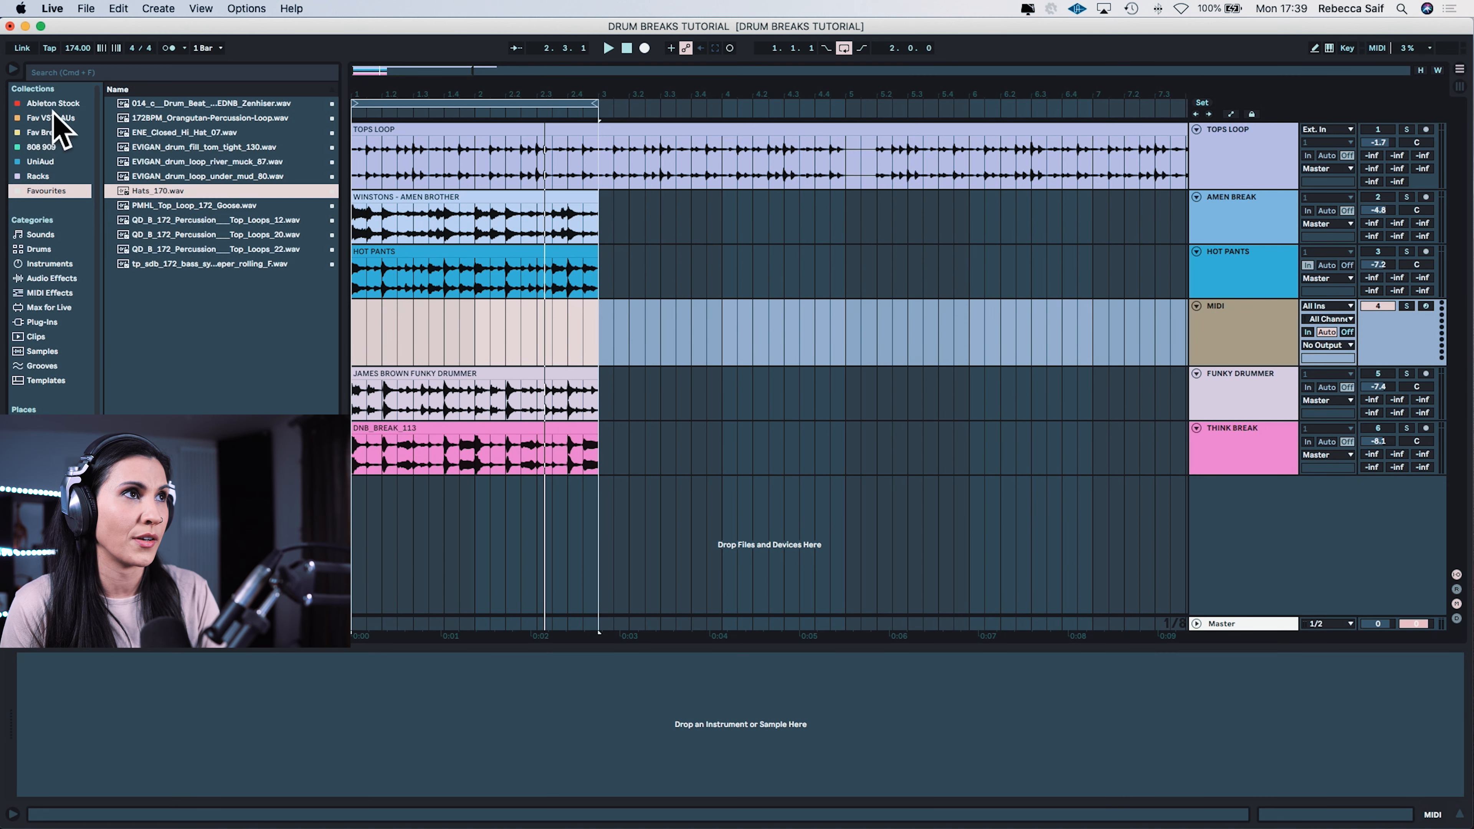
Step: Load an empty Drum Rack on the new MIDI track and show its macro controls, macro variations and chain list
click(50, 263)
drag(160, 133, 189, 688)
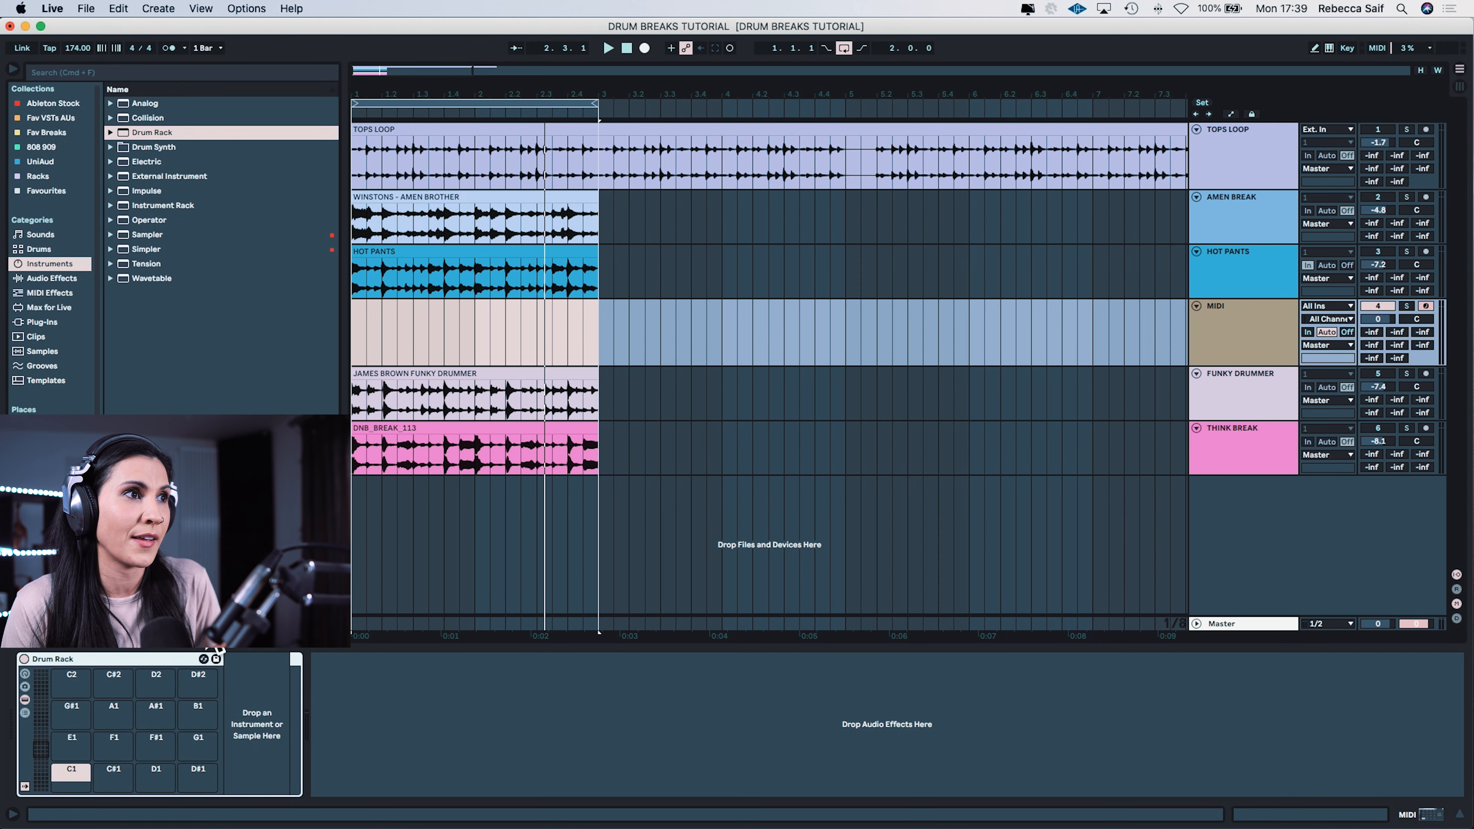
click(24, 713)
click(24, 686)
click(24, 674)
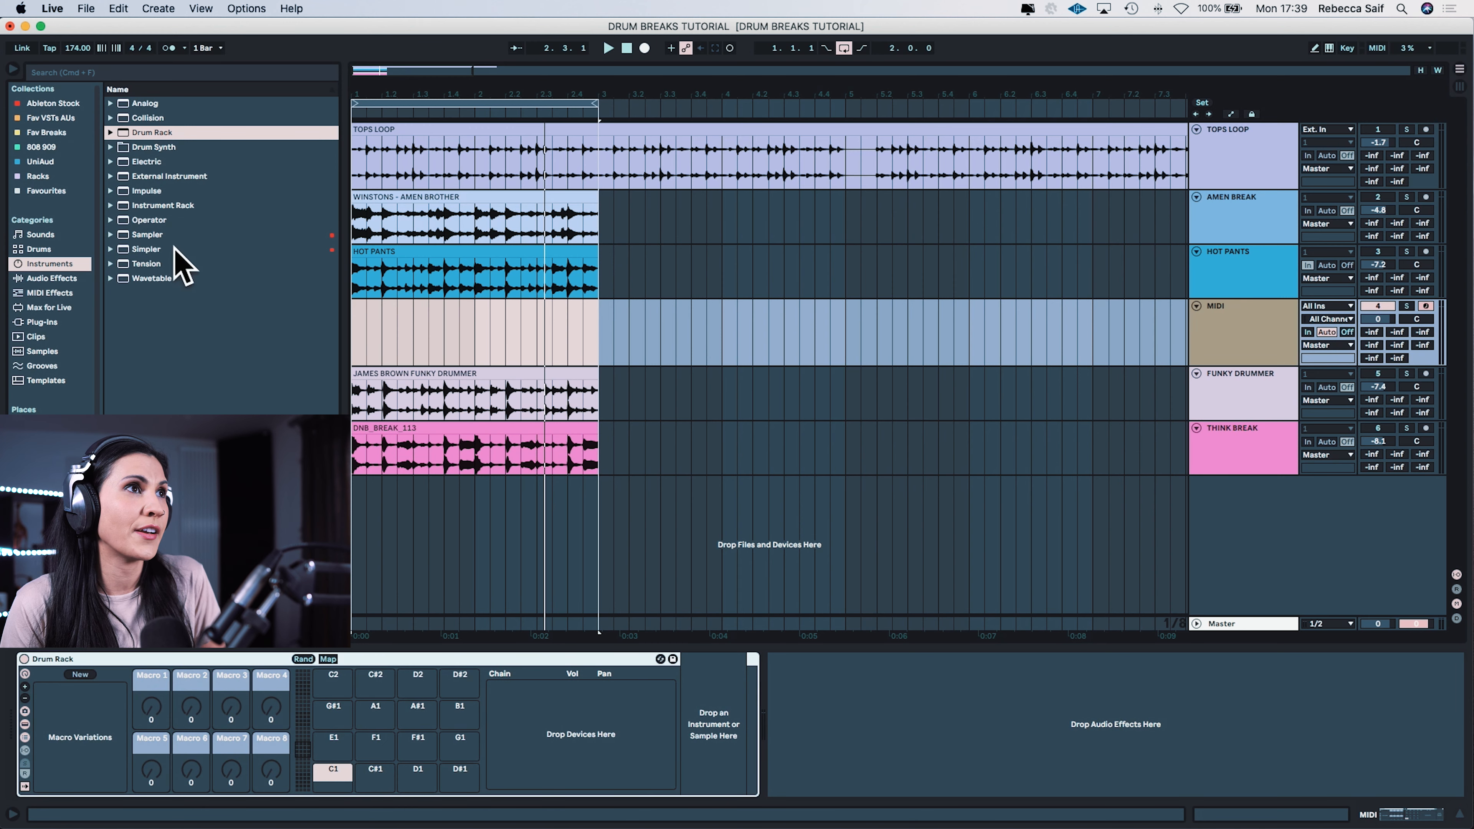
Step: Add a Simpler to the Drum Rack's C1 pad and map its Attack, Decay, Sustain and Release to Macros 1 to 4
drag(156, 251, 733, 743)
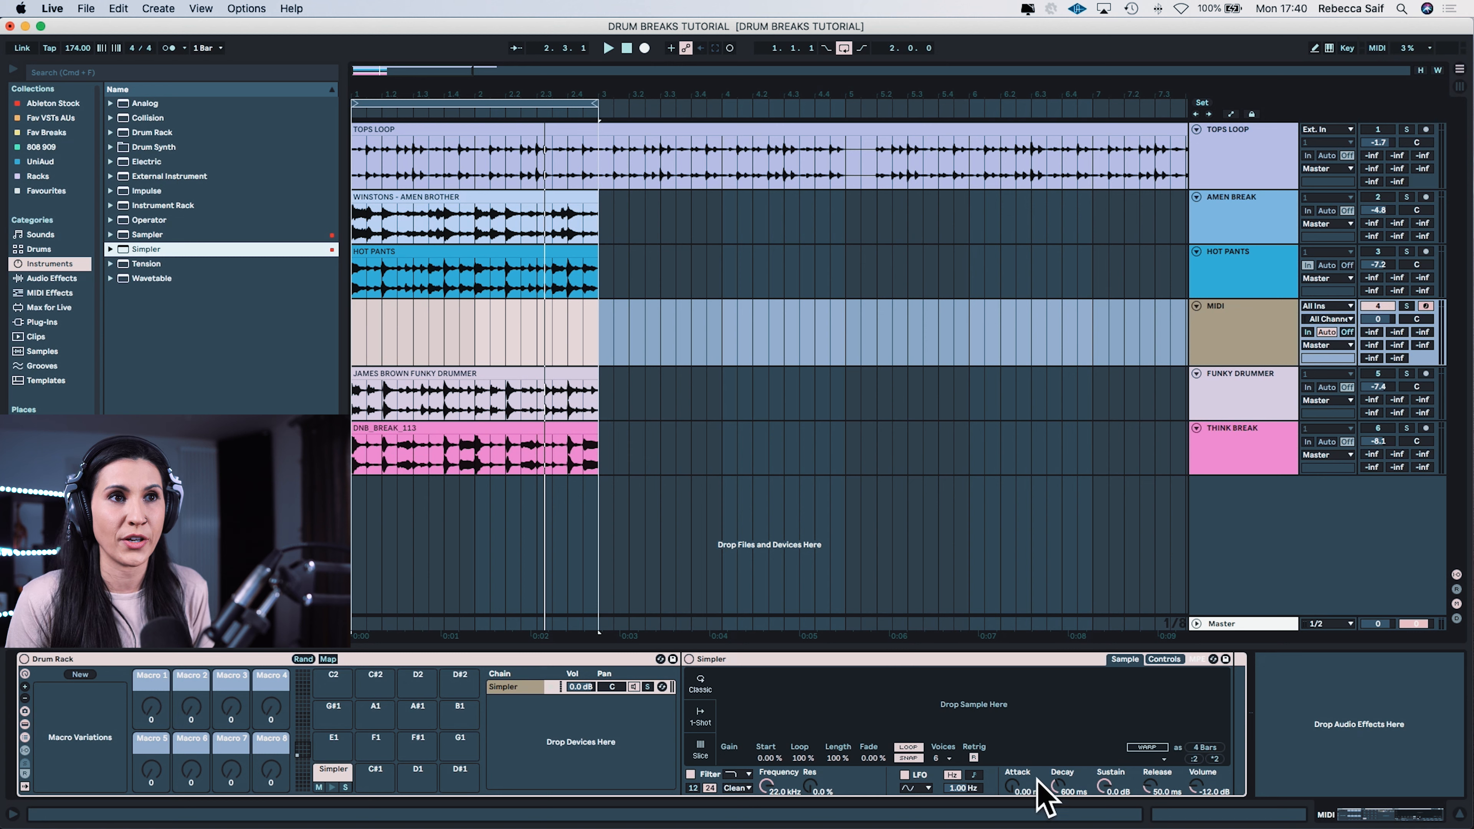
right_click(1011, 785)
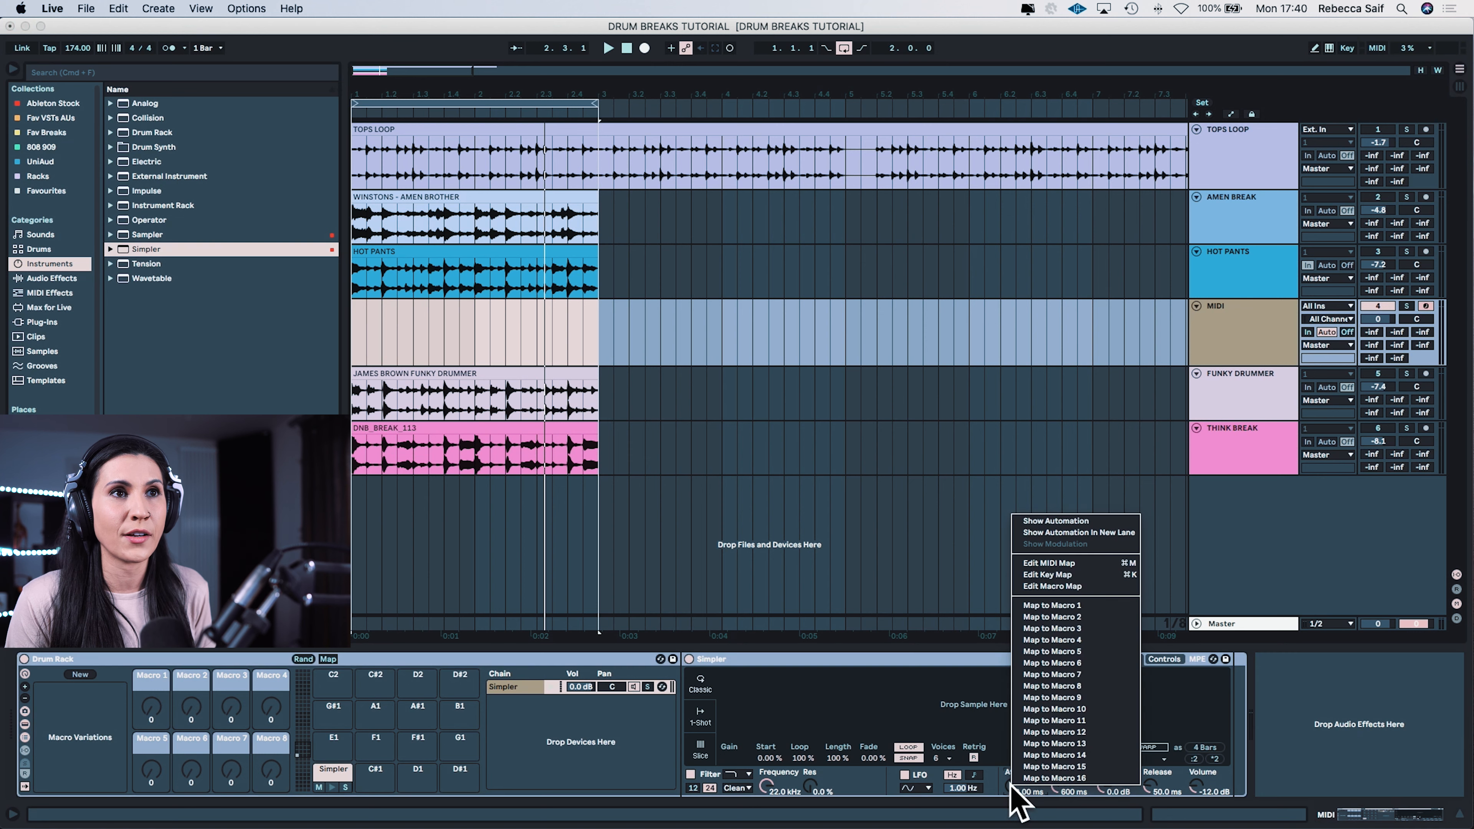
click(1068, 607)
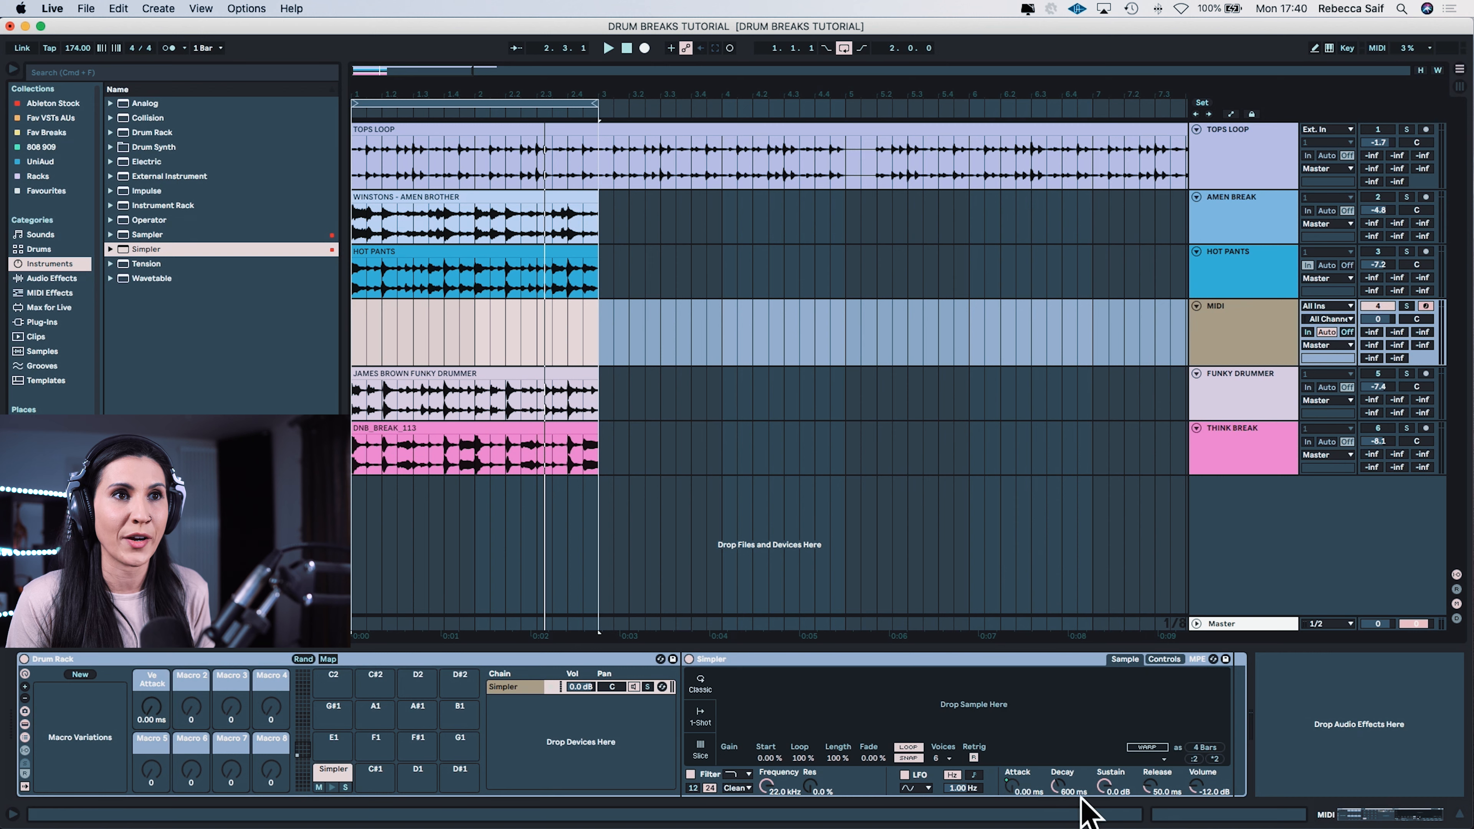
right_click(1058, 784)
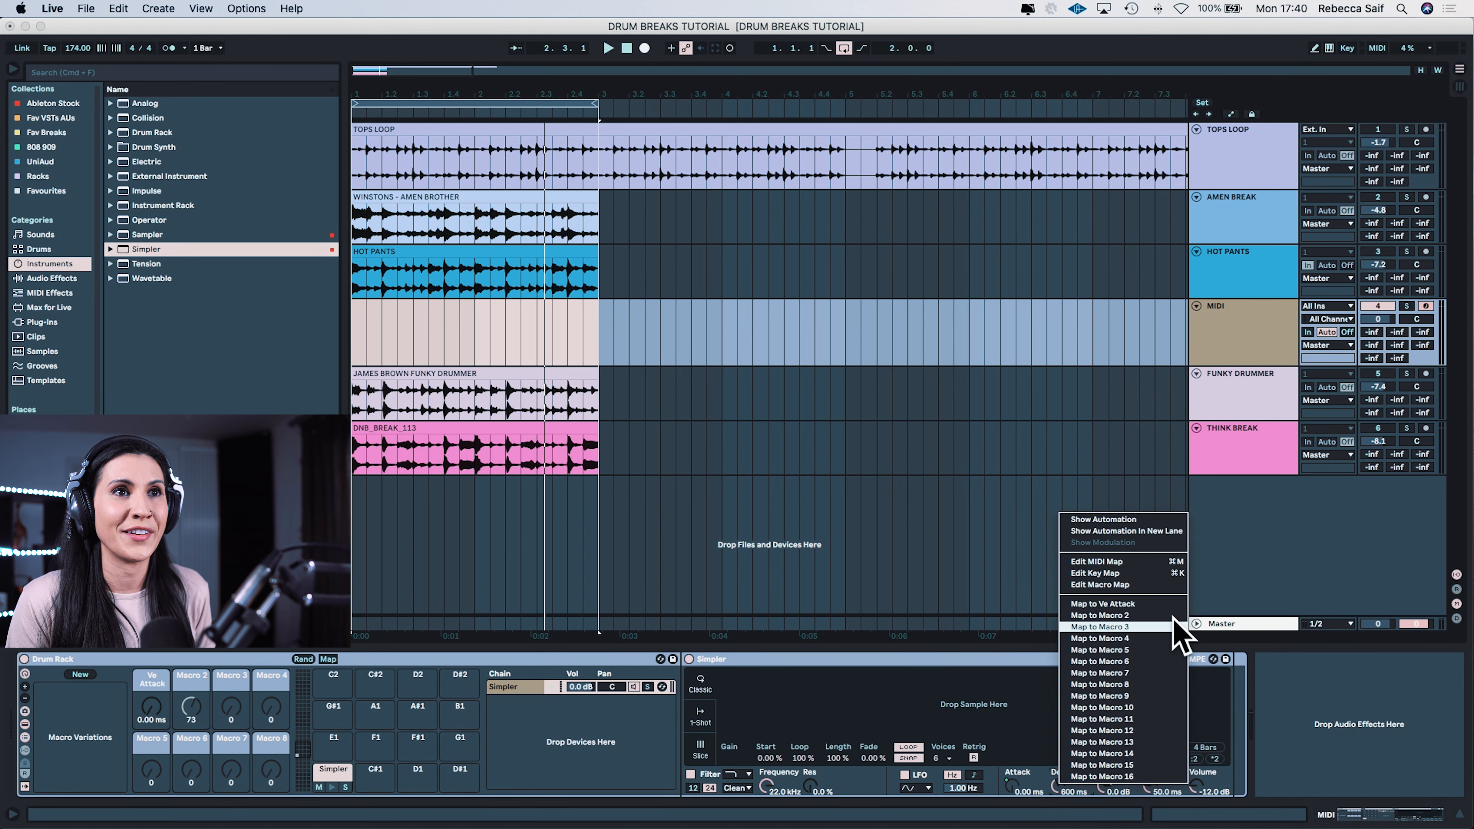
click(1122, 617)
right_click(1104, 787)
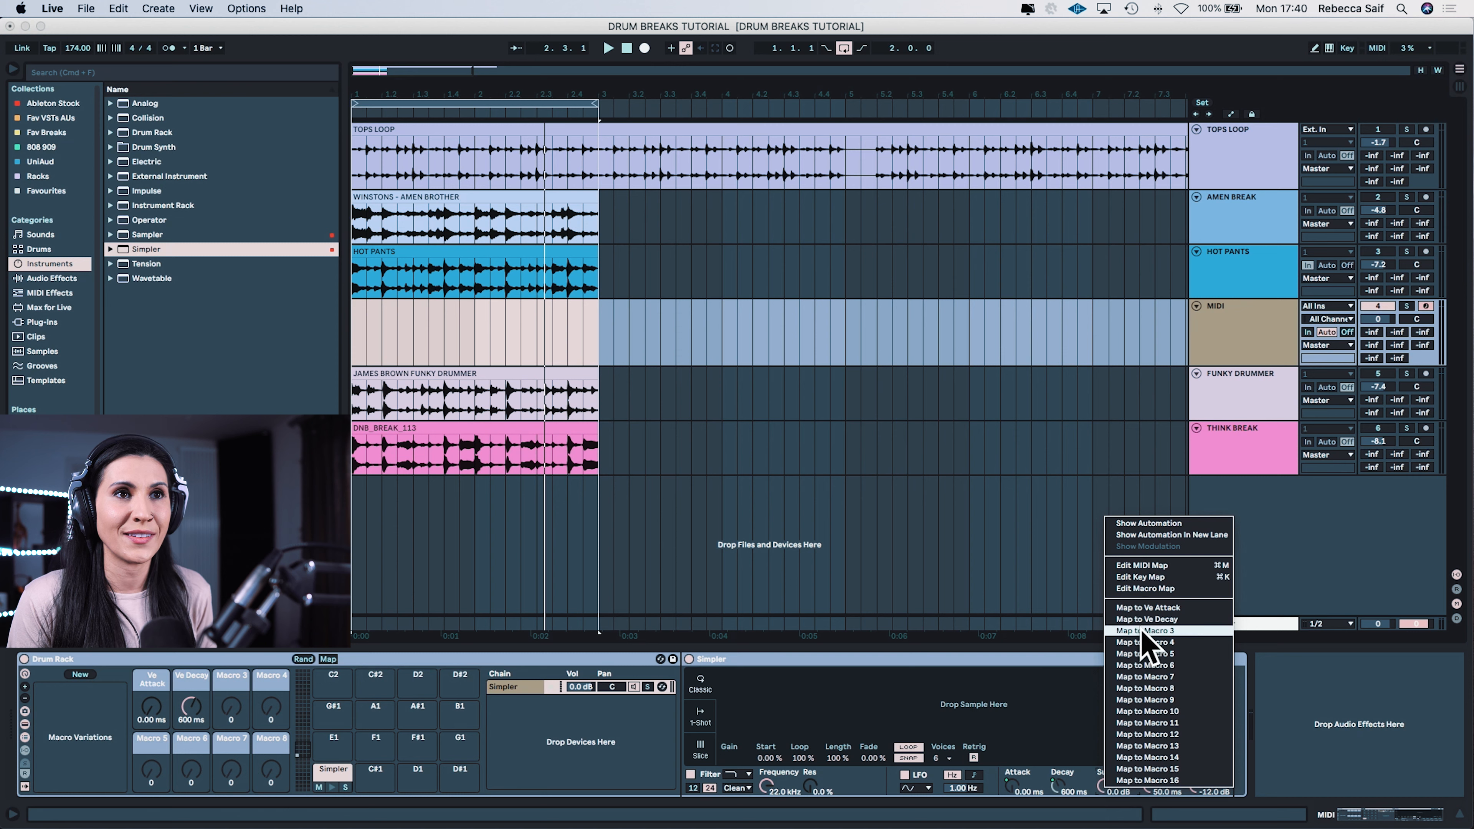
click(1145, 632)
right_click(1147, 788)
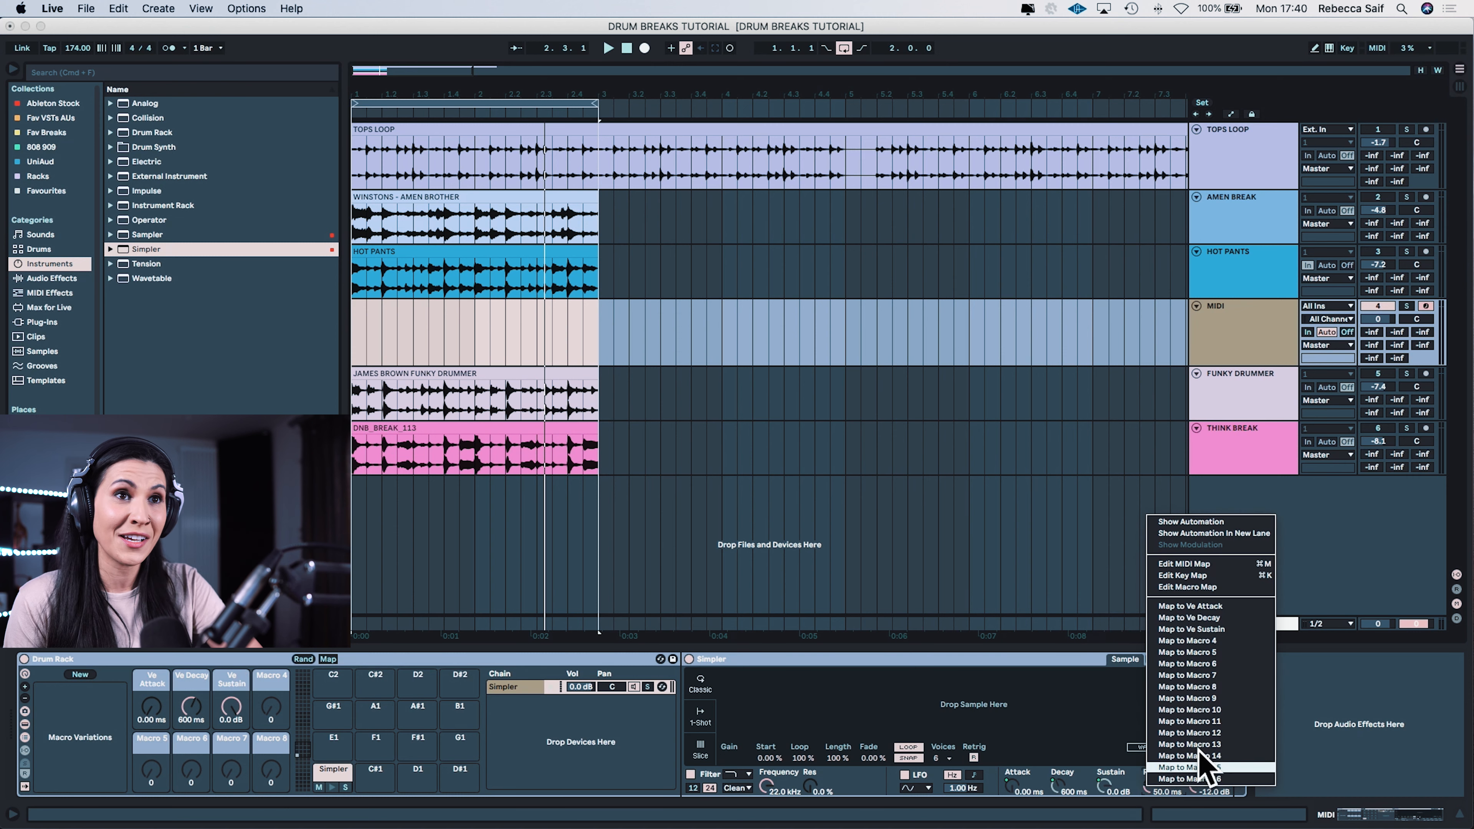
click(1218, 640)
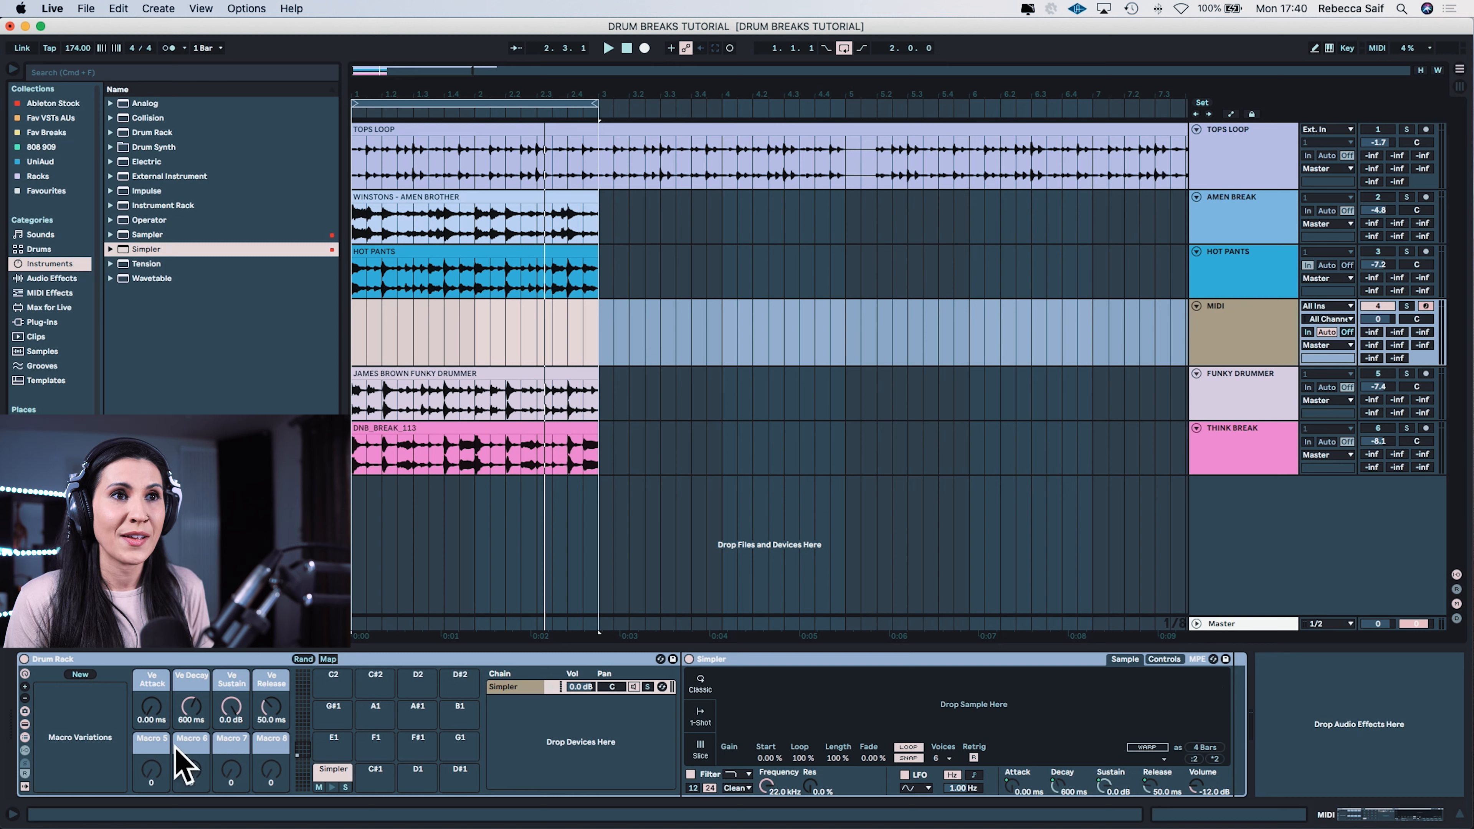
Step: Map the Simpler's Transpose to Macro 5 and its filter Frequency to Macro 6, and try out the filter macro
click(1172, 661)
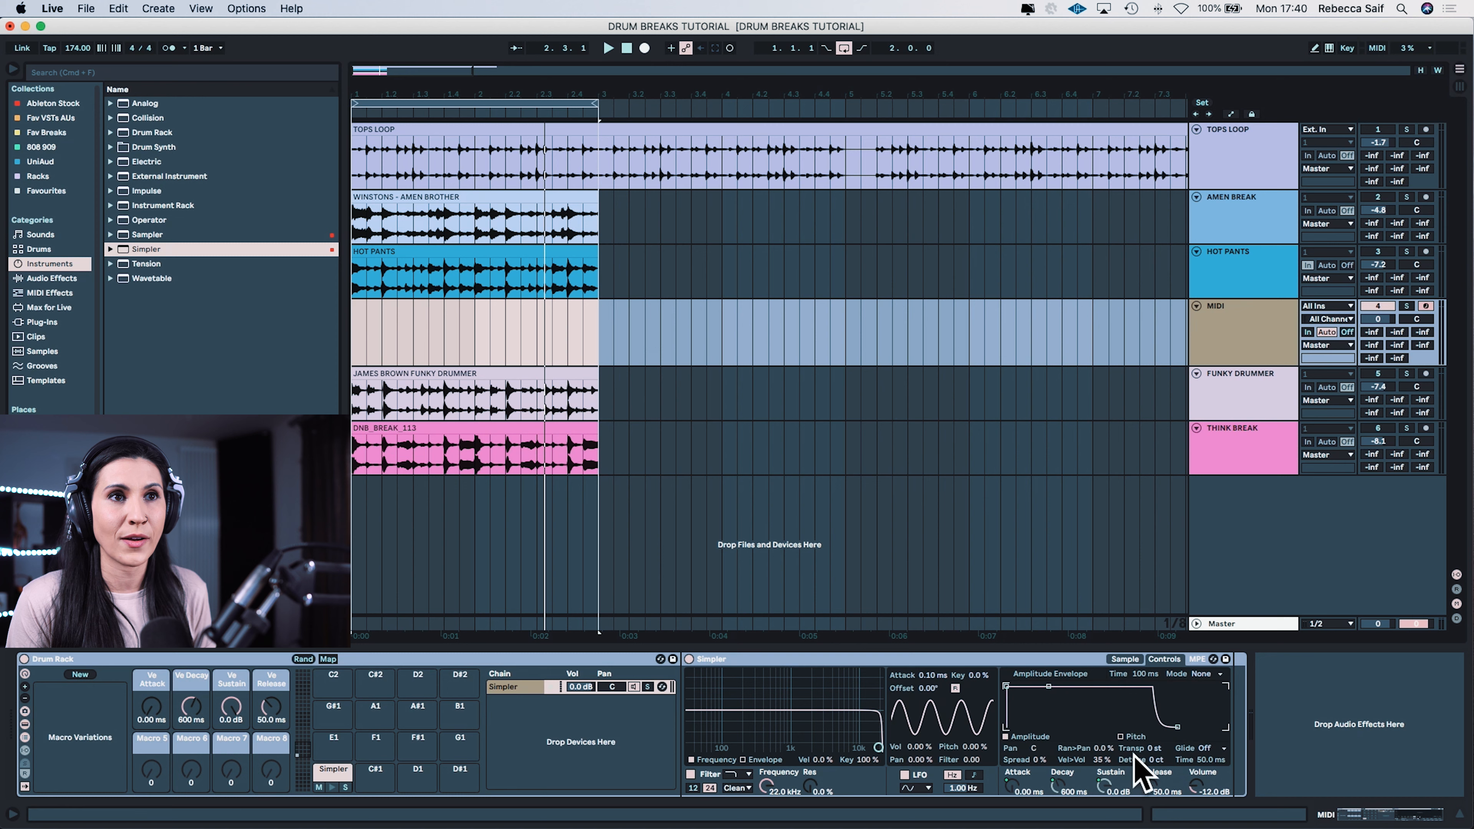
right_click(1151, 752)
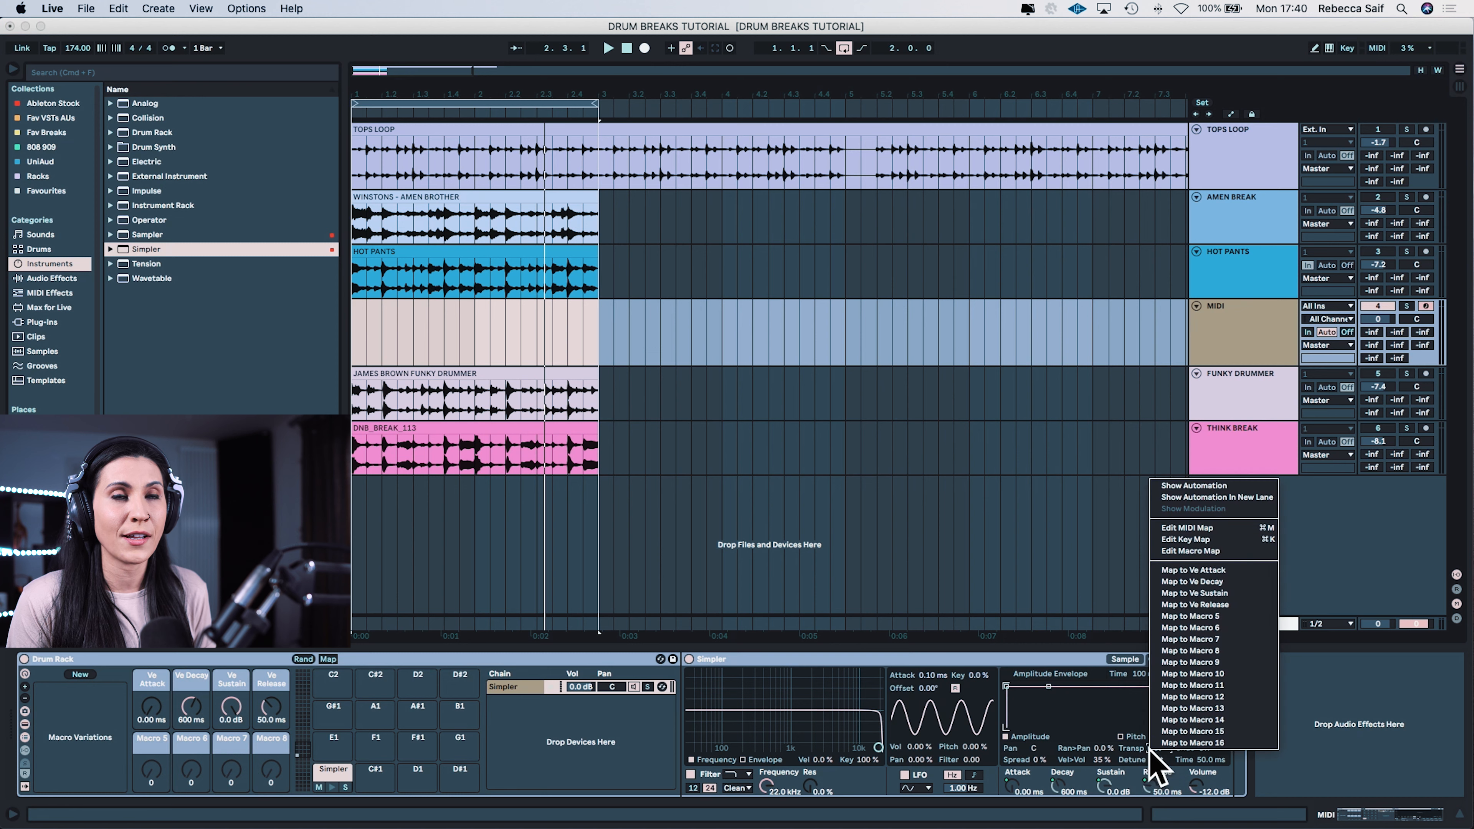
click(1229, 618)
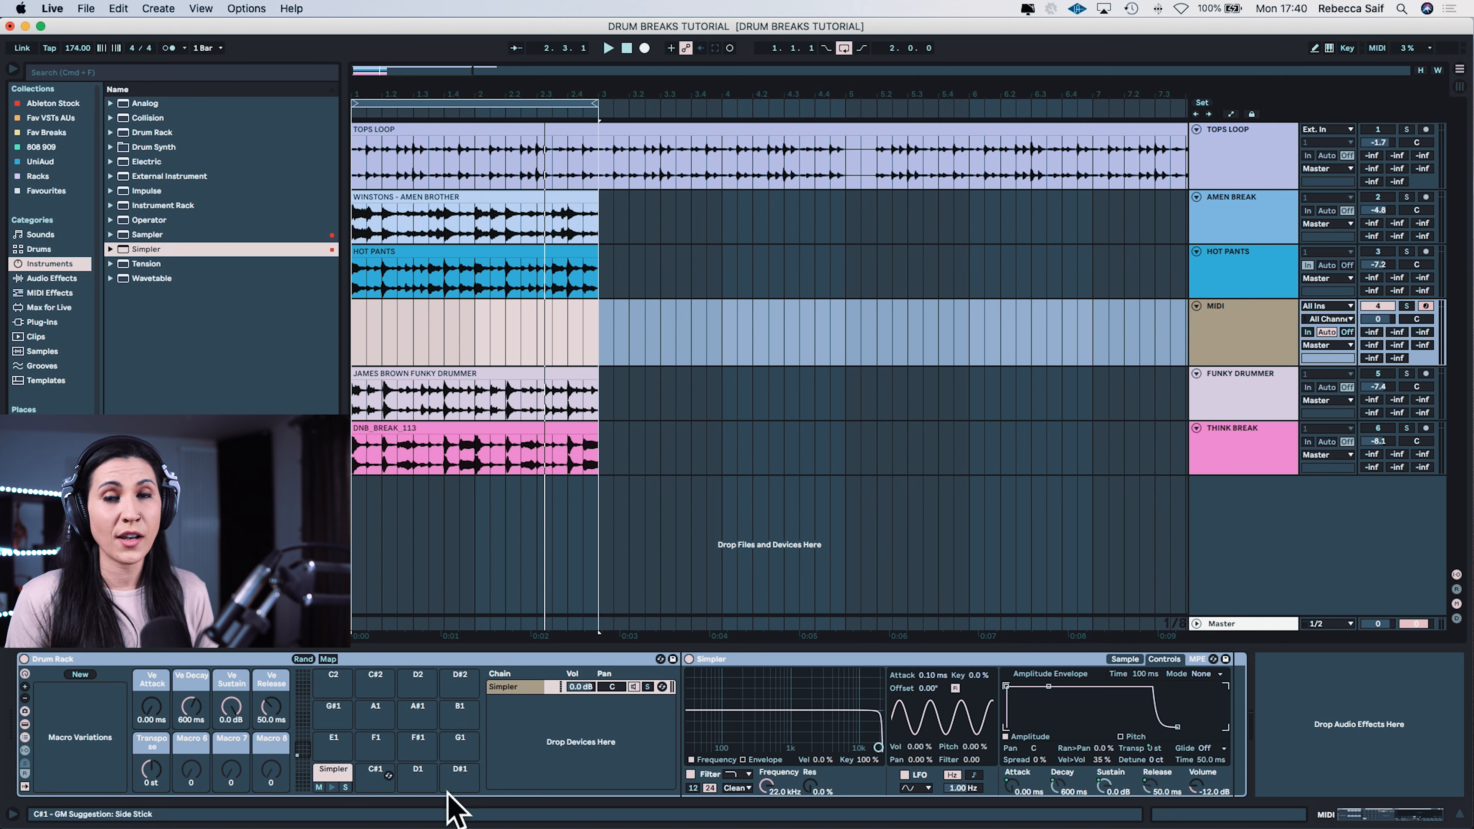
right_click(766, 785)
click(848, 663)
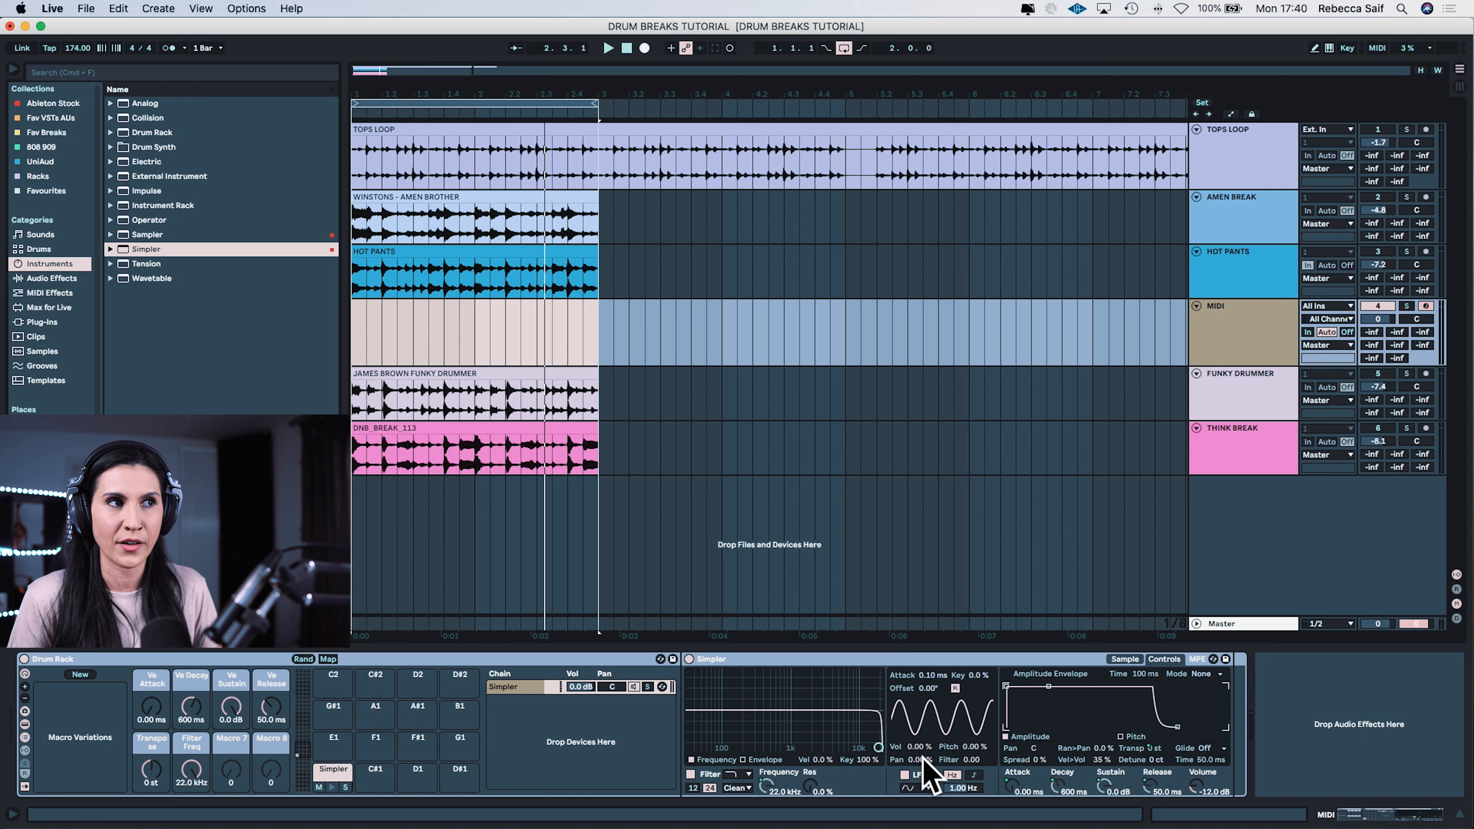
mouse_move(200, 781)
mouse_down()
mouse_move(201, 828)
mouse_move(201, 810)
mouse_up()
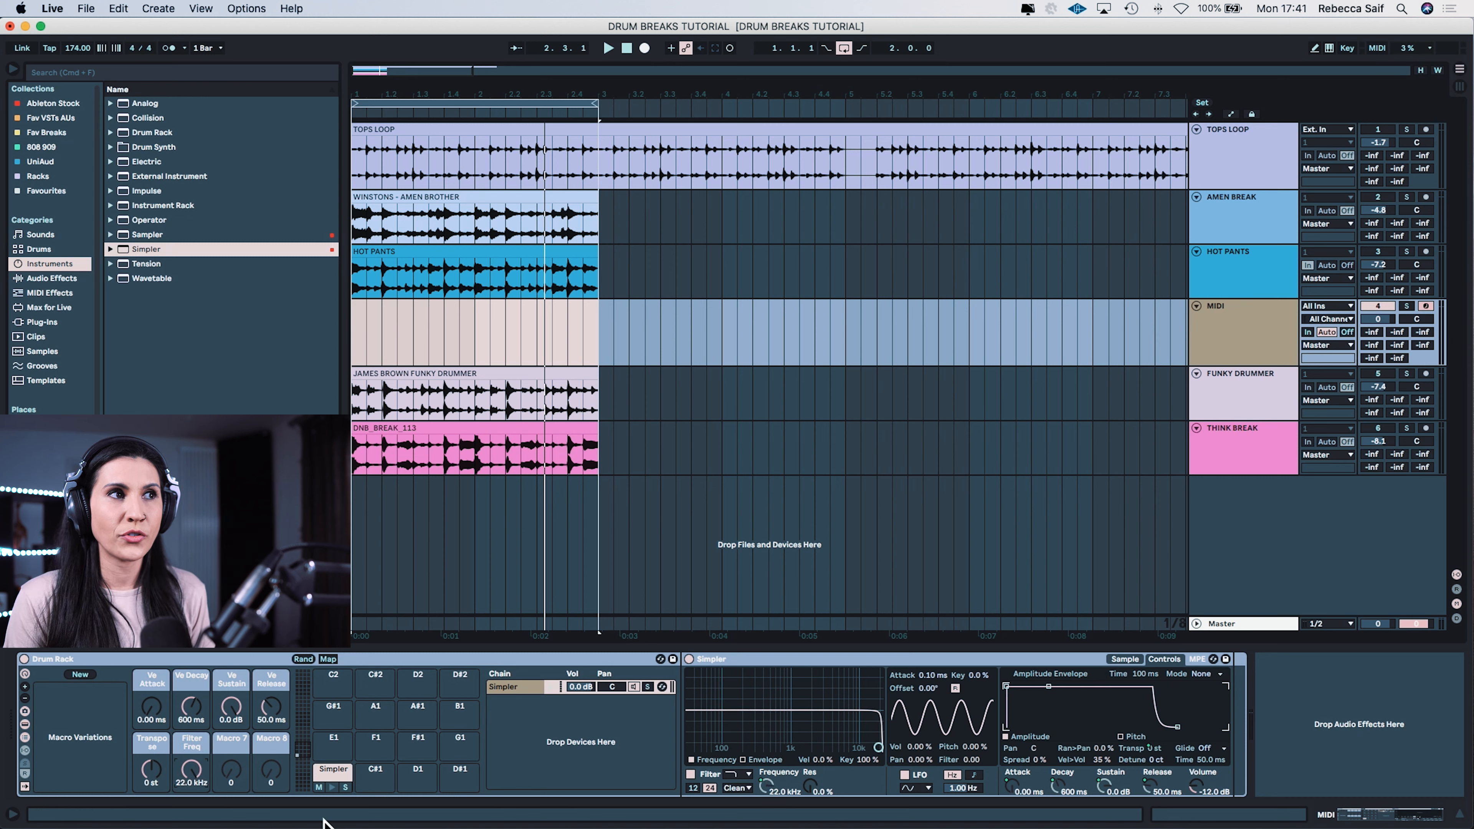
Step: Save the macro-mapped Drum Rack as a preset and move it into the User Library's Defaults > Slicing folder
click(673, 659)
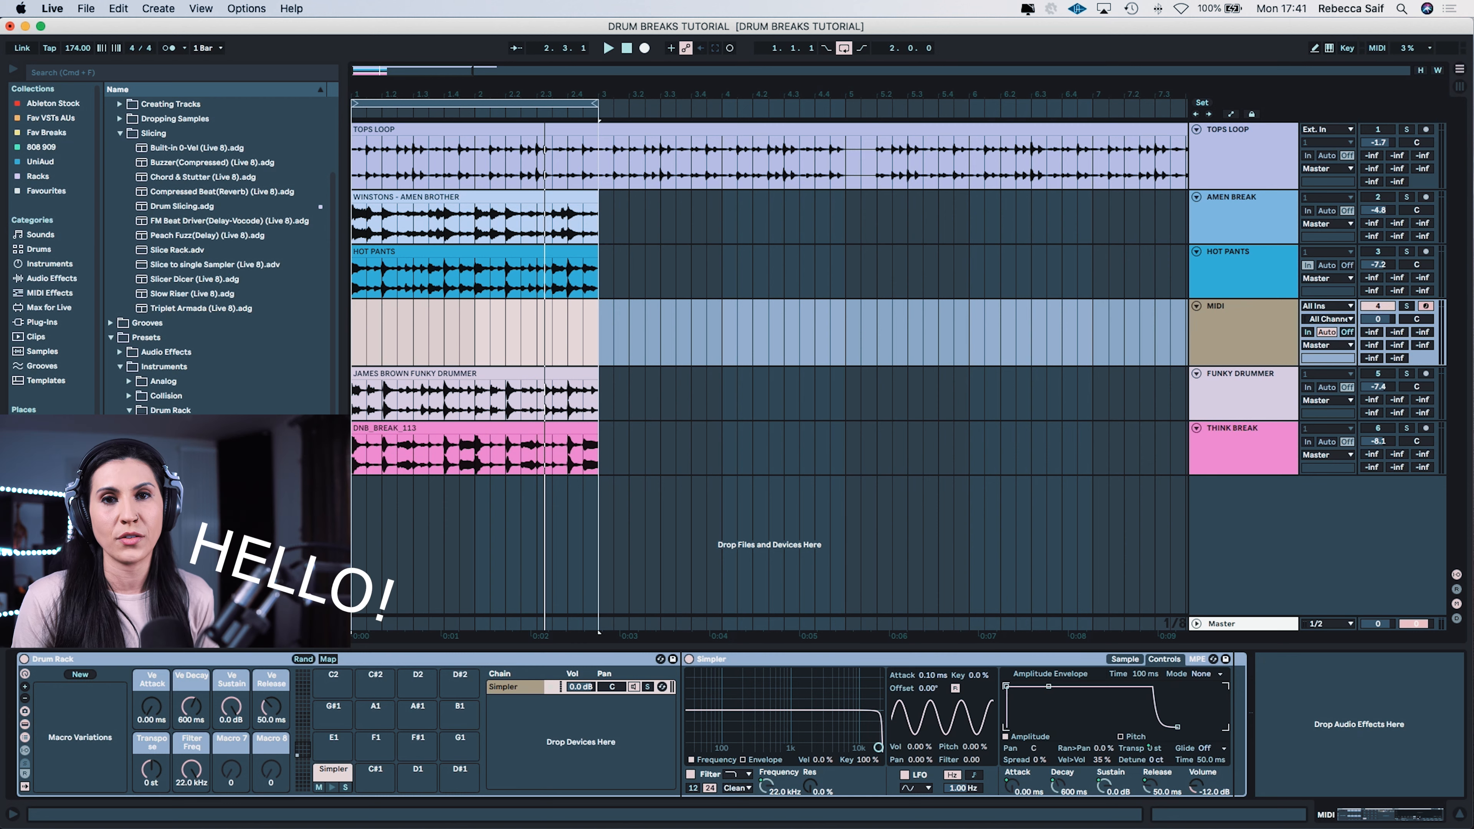
scroll(151, 156, up, 3)
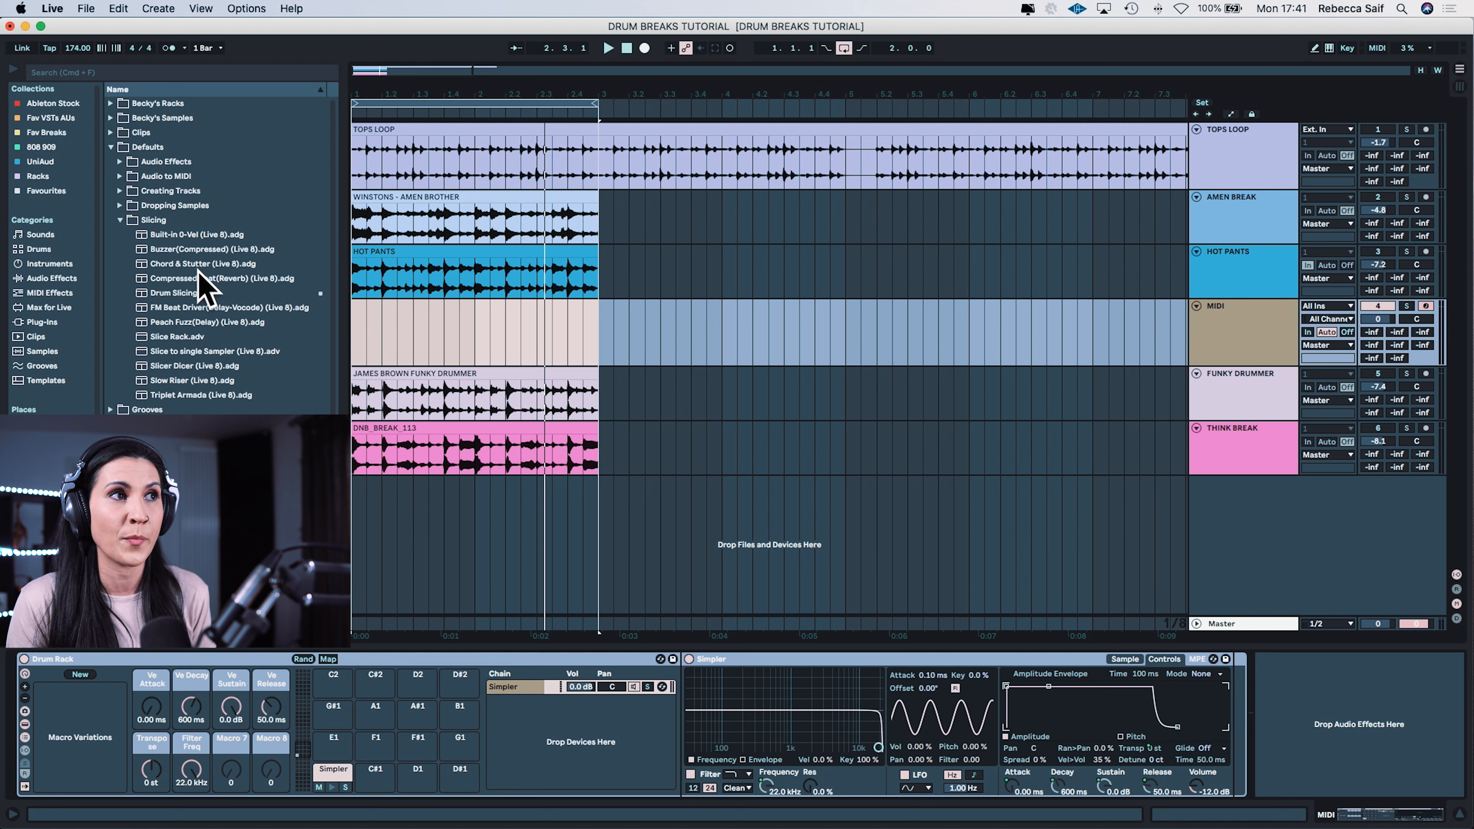
drag(159, 516, 168, 234)
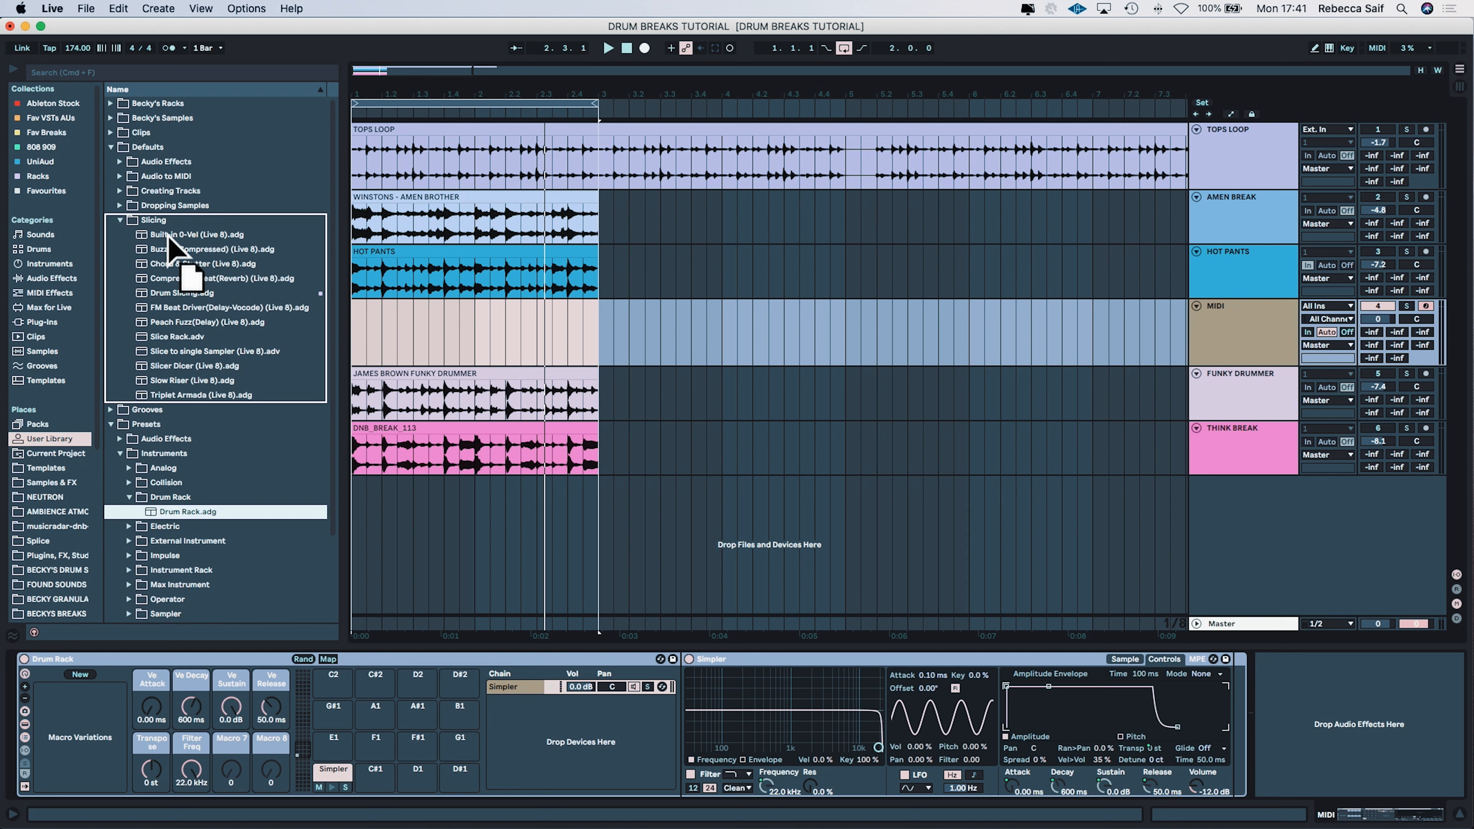
drag(168, 235, 169, 236)
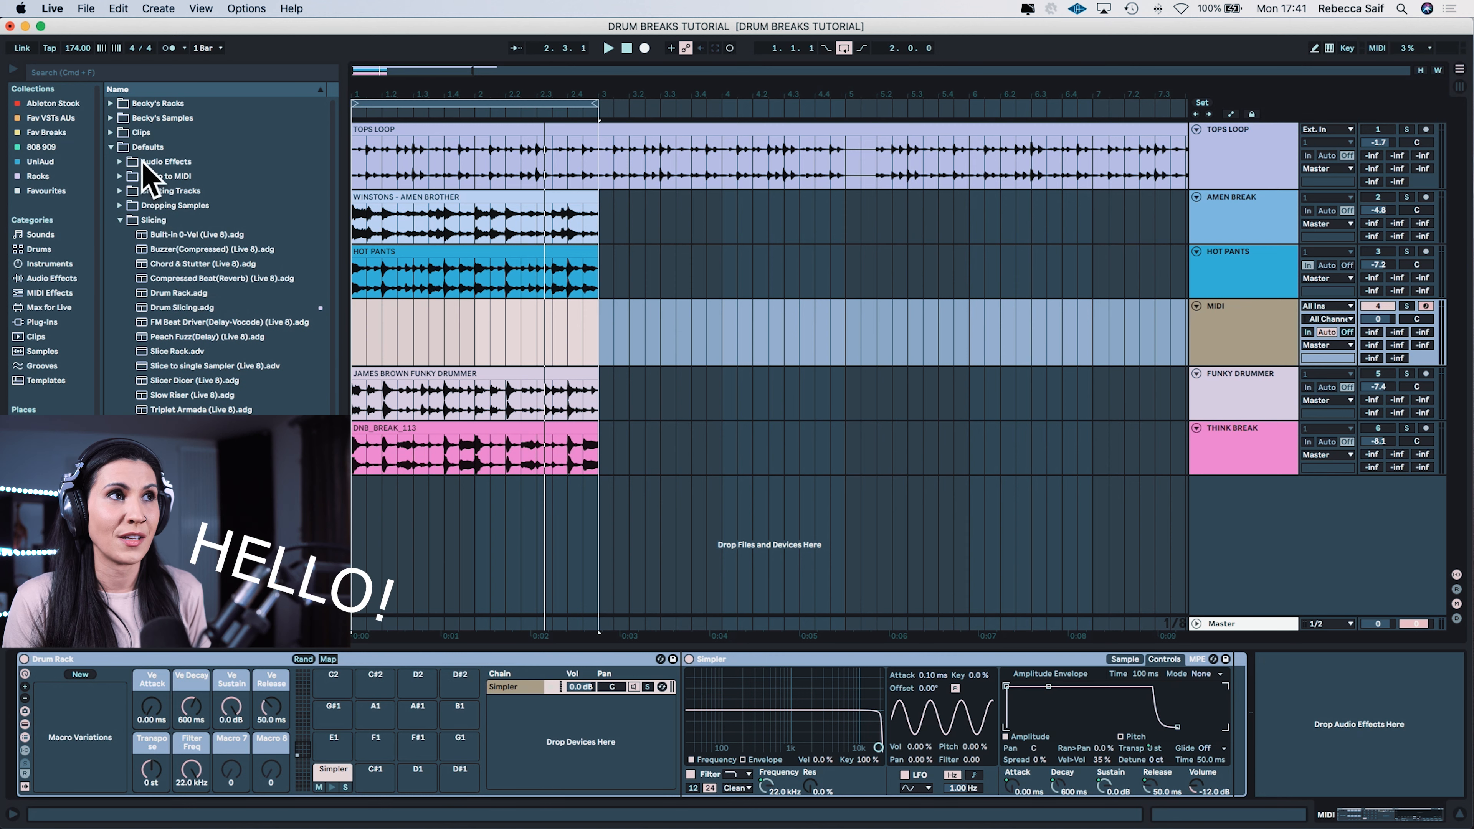
click(166, 293)
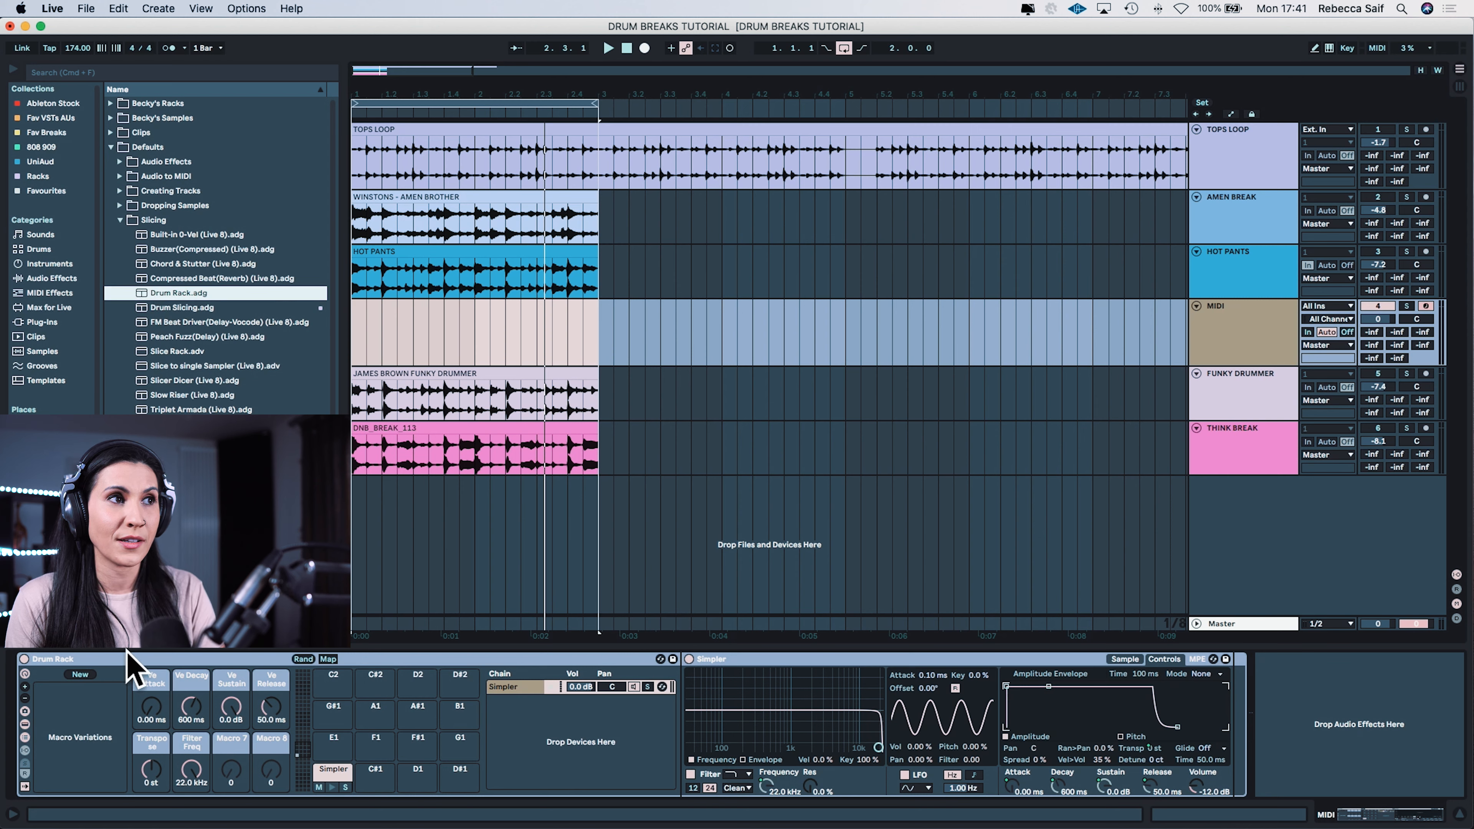
Step: Remove the Drum Rack and delete the empty MIDI track below the Hot Pants track
click(227, 688)
click(1218, 339)
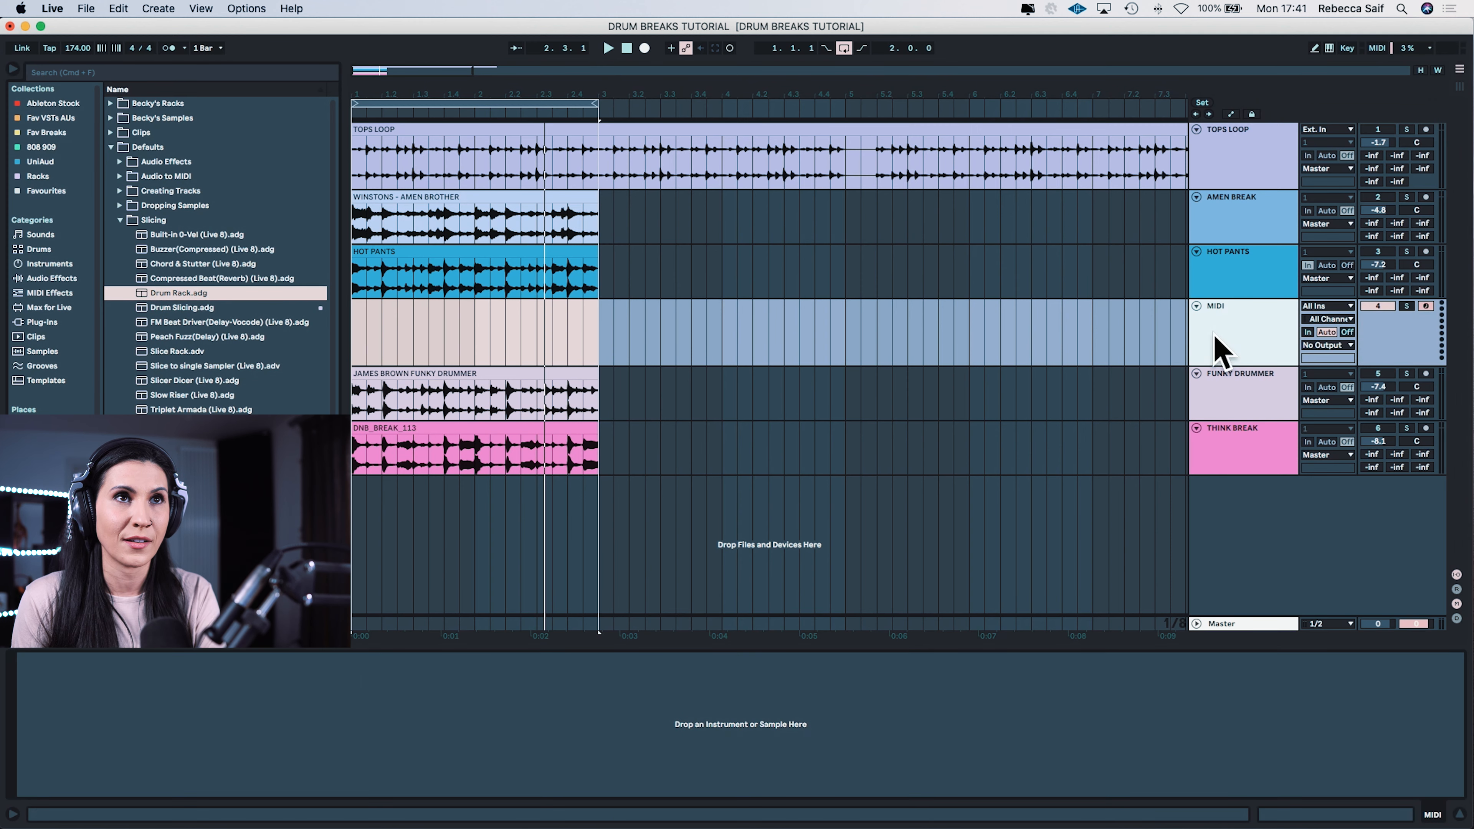
key(Delete)
click(1245, 288)
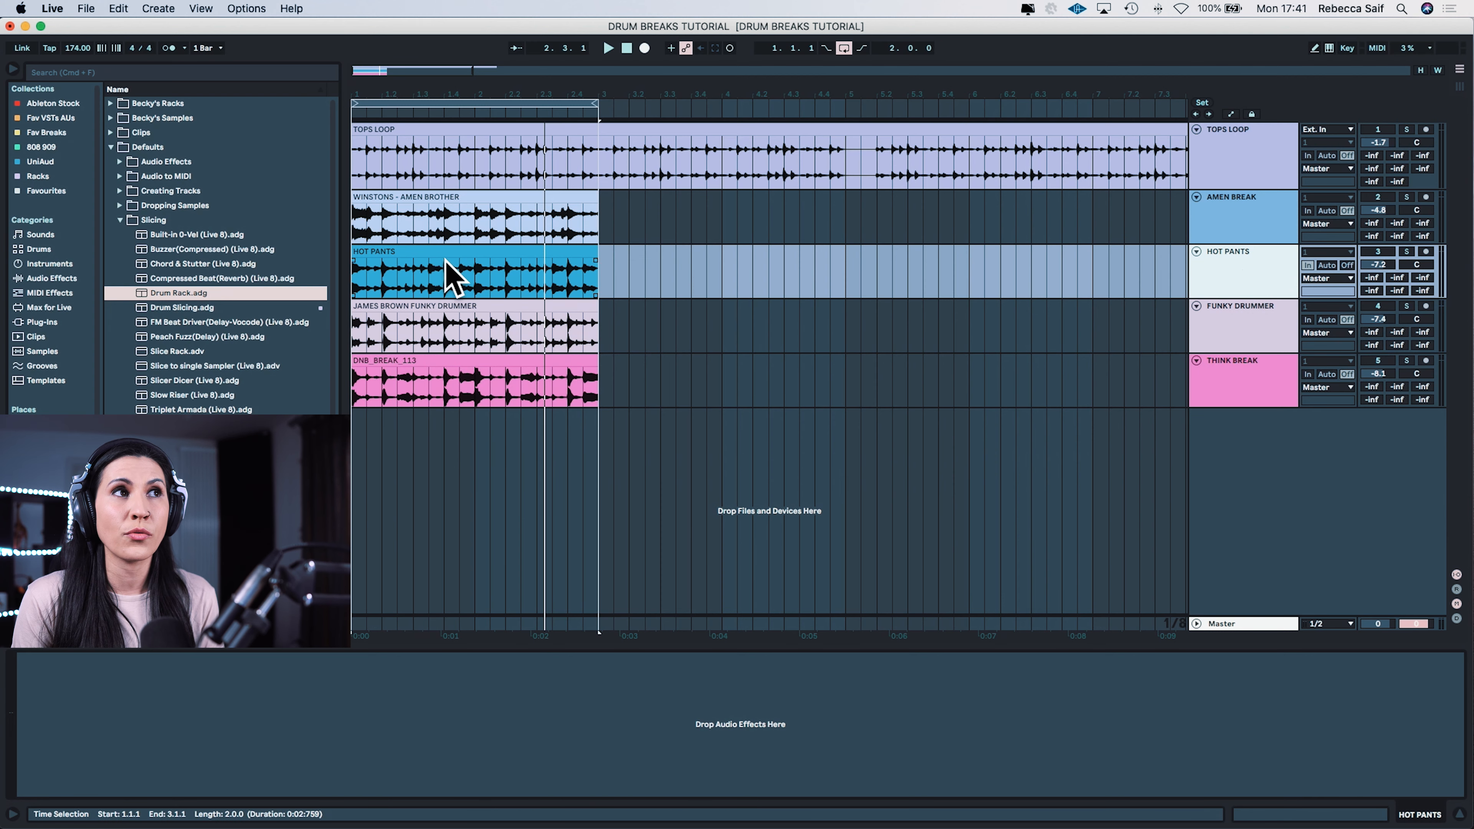
Step: Slice the Hot Pants clip to a new MIDI track, one slice per transient, using the Drum Rack slicing preset
click(421, 255)
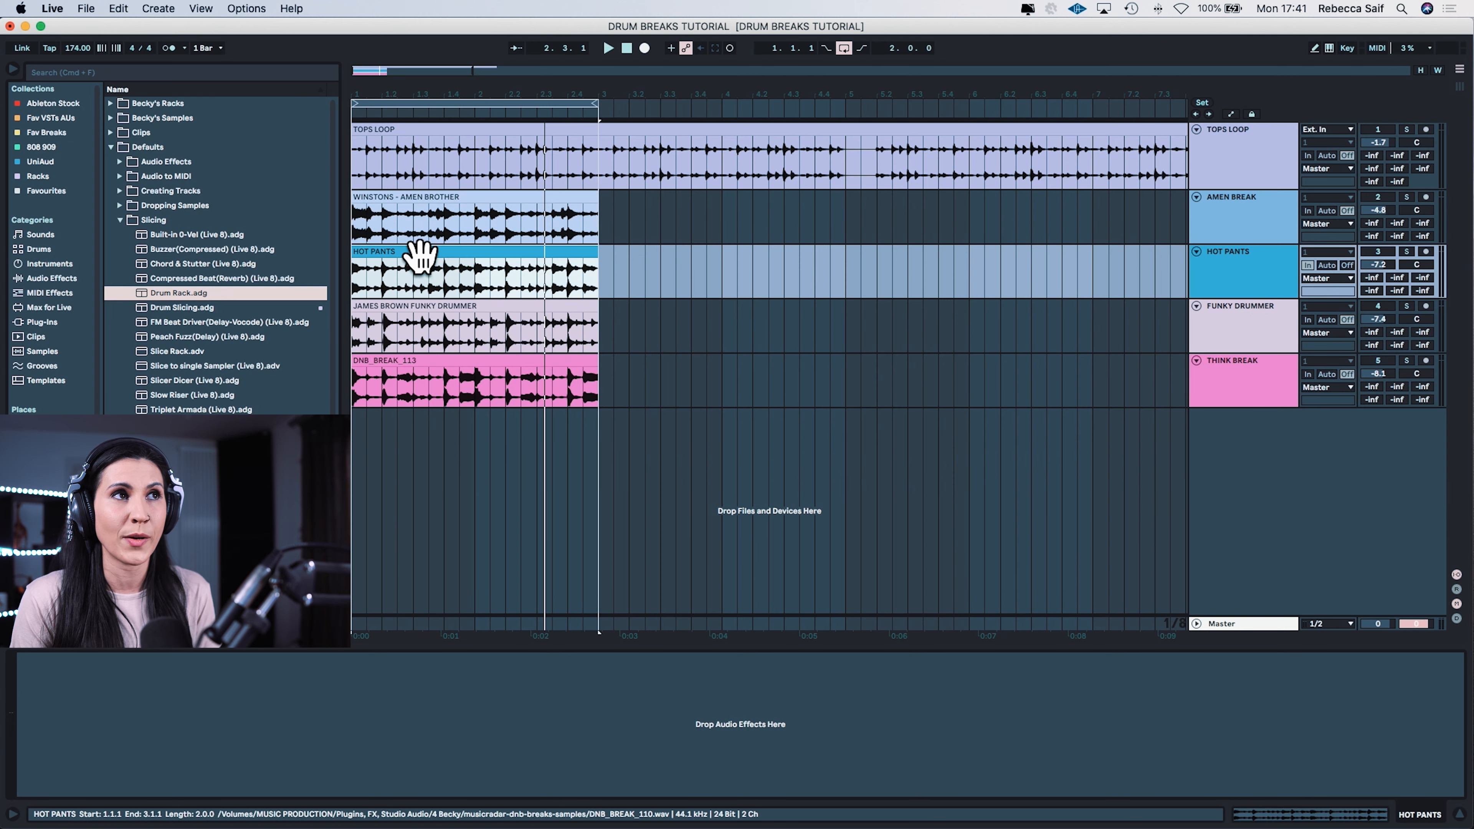
right_click(419, 260)
click(393, 254)
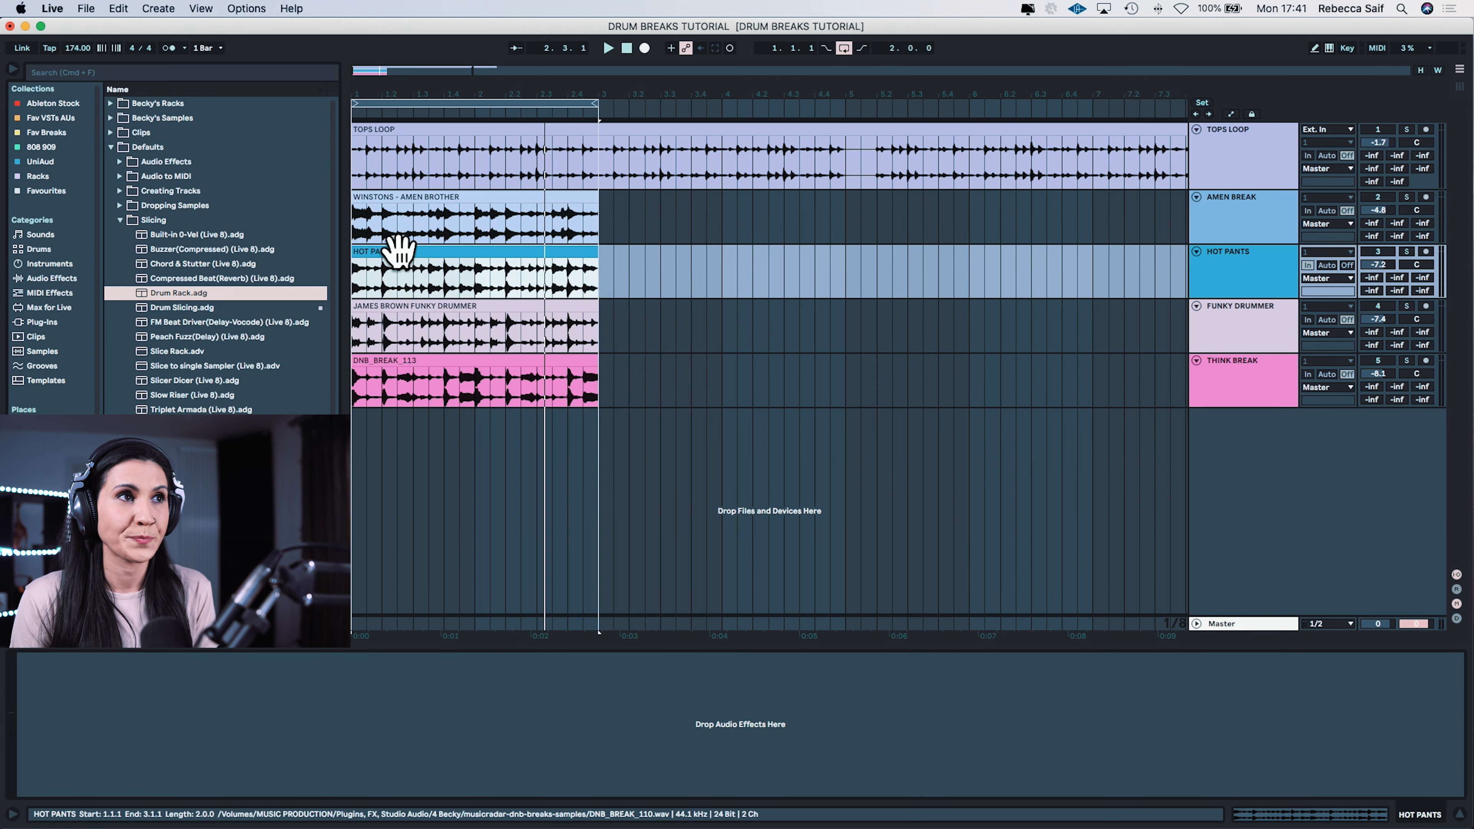
right_click(400, 252)
click(502, 536)
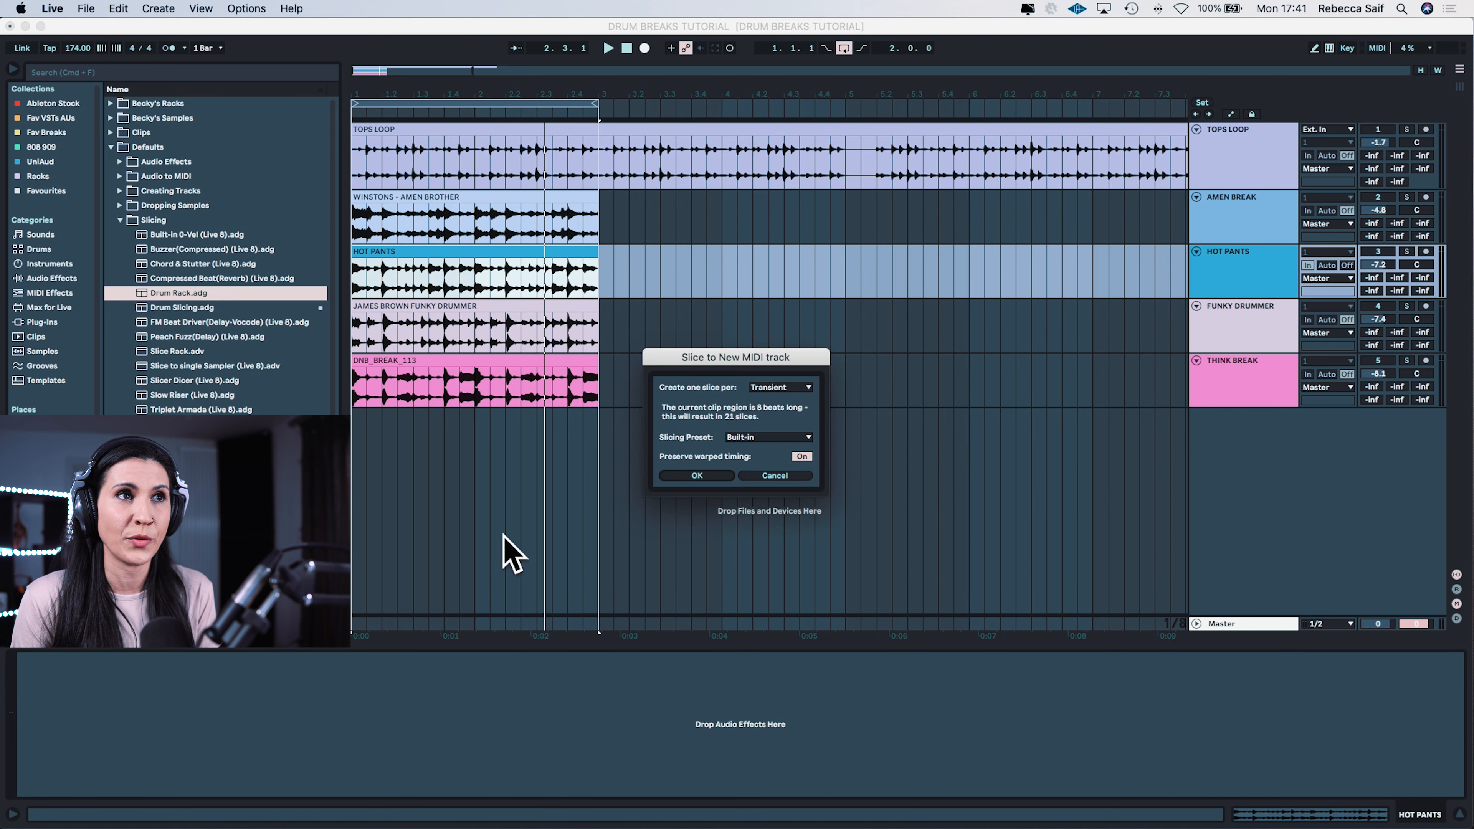
click(760, 439)
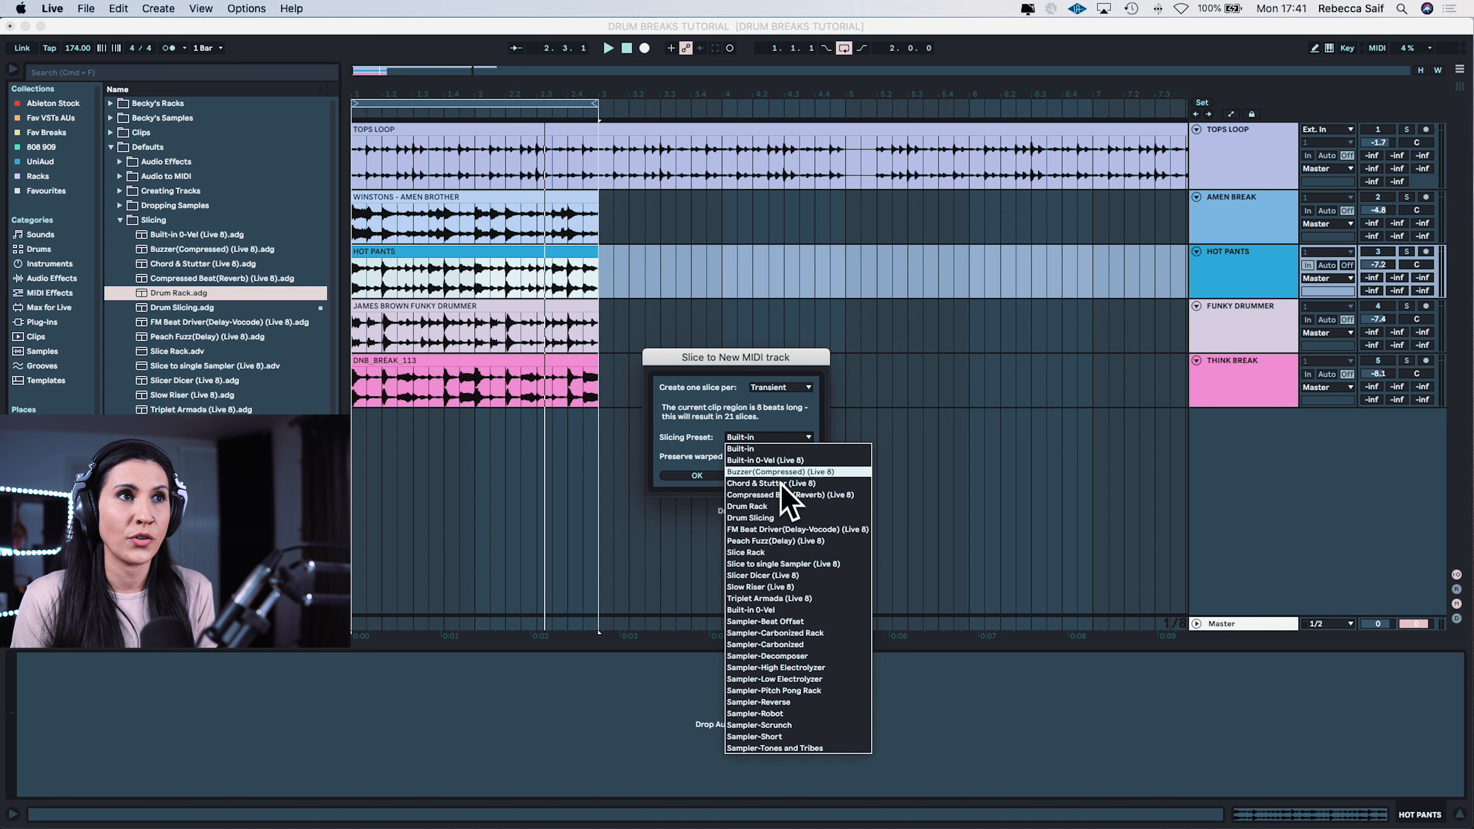
click(786, 506)
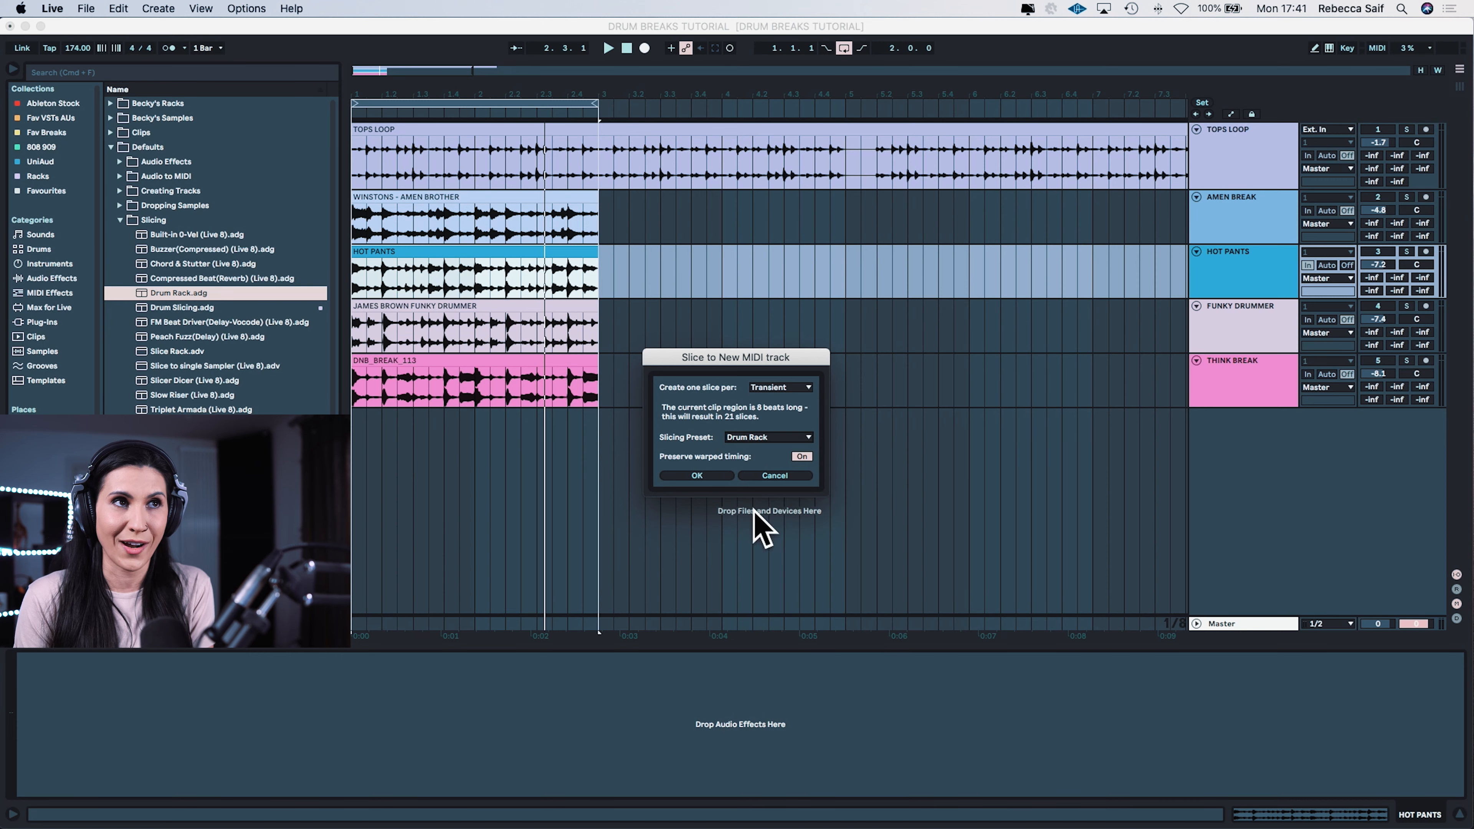
click(699, 475)
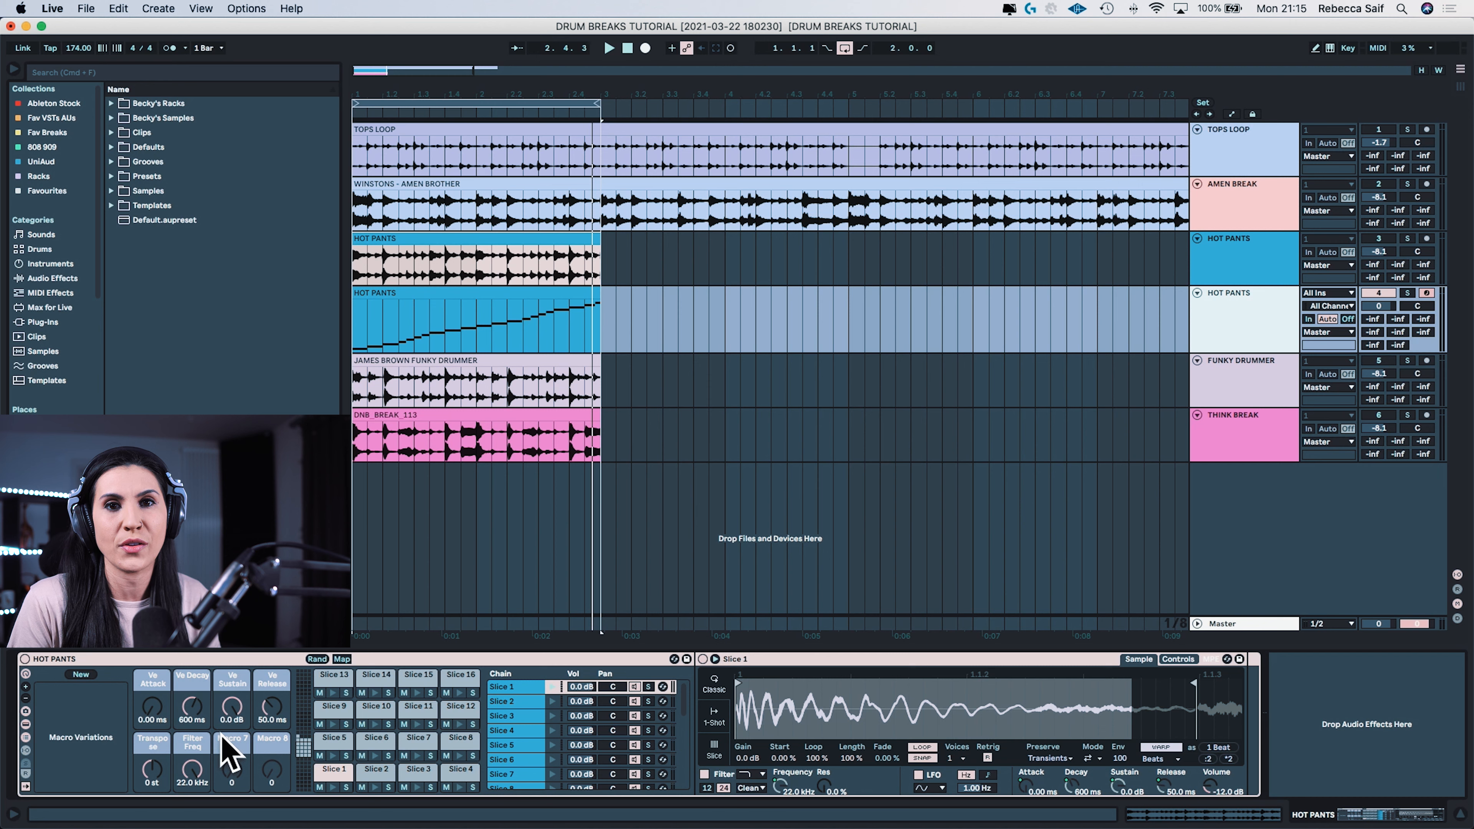
Step: Play the sliced break and set the rack's macros to Decay 128 ms, Sustain -38 dB and Transpose +2 st
key(space)
drag(194, 704, 231, 700)
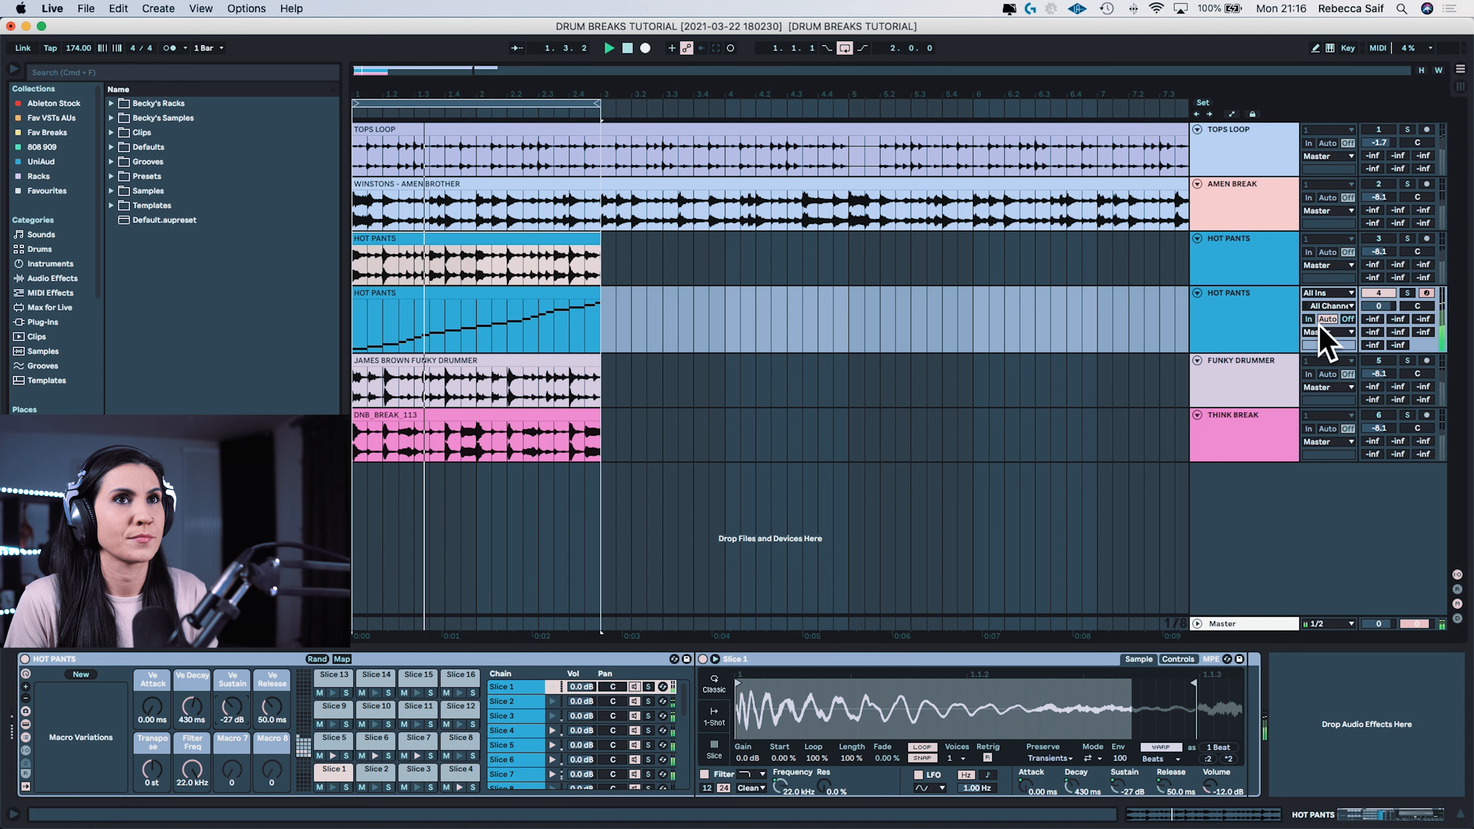
drag(231, 705, 197, 718)
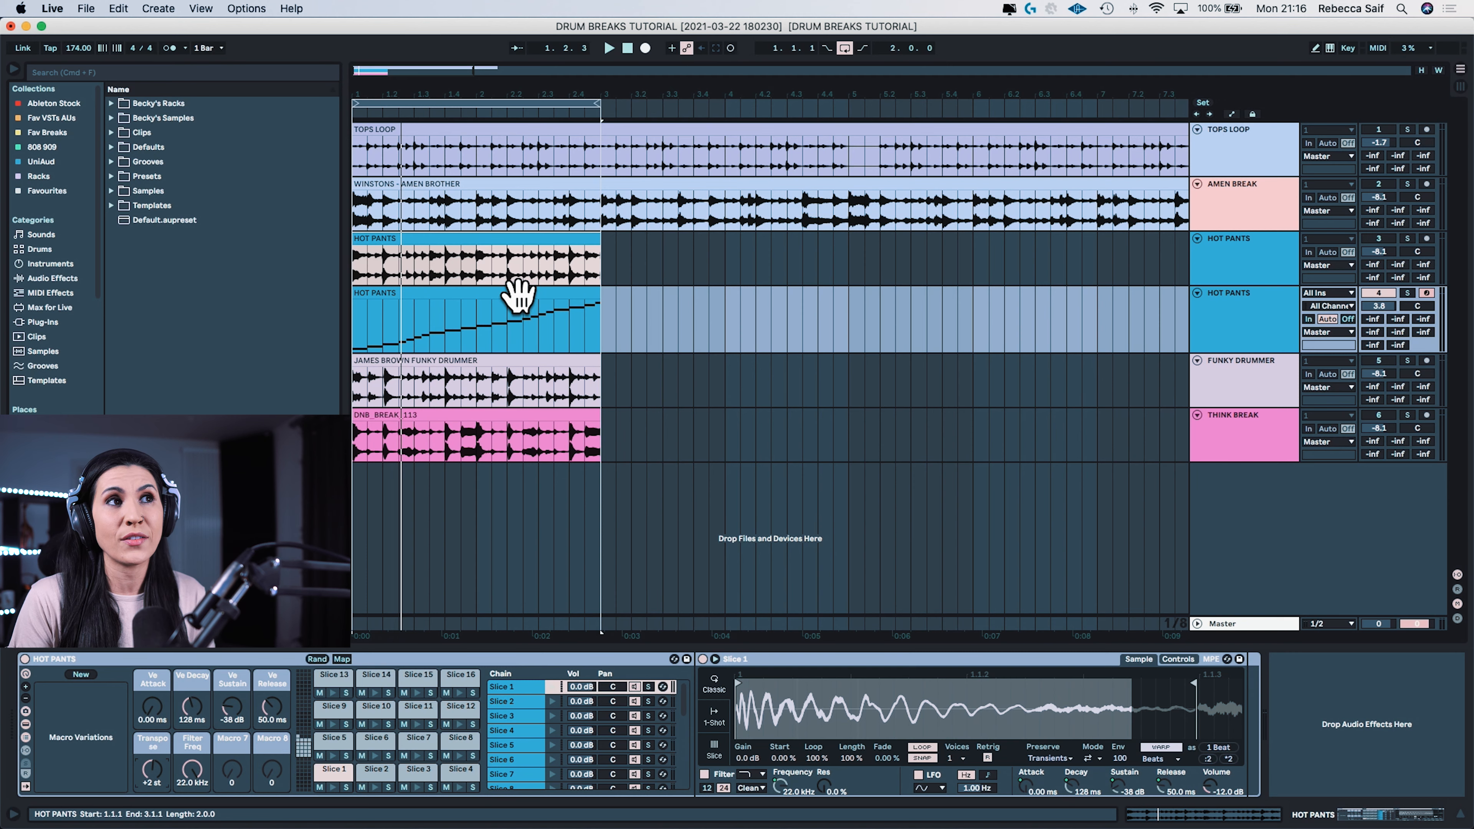
Step: Open the sliced Hot Pants MIDI clip and examine its notes in successive groups from Slice 1 to Slice 21
double_click(454, 293)
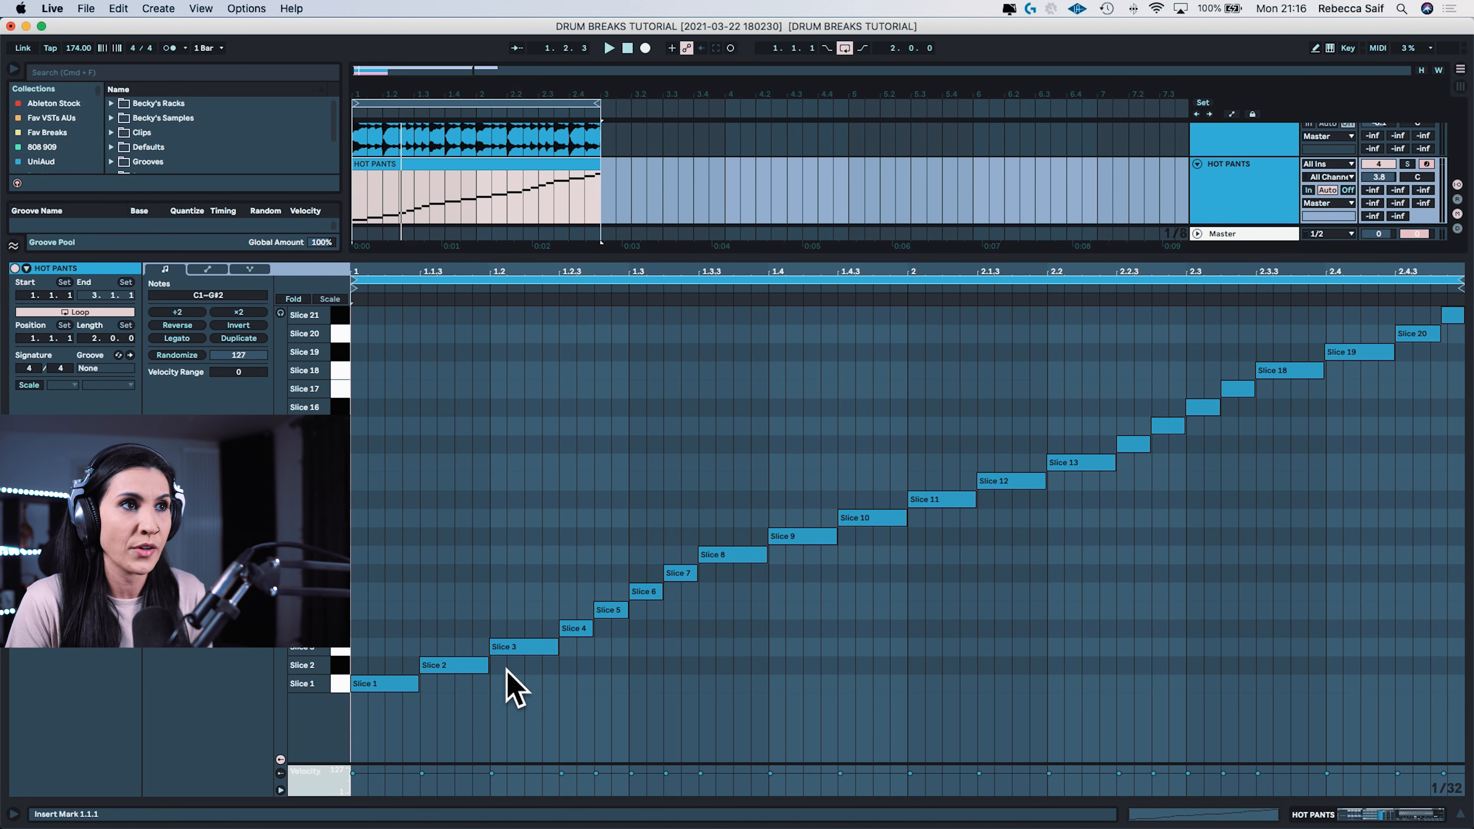
drag(470, 576, 391, 703)
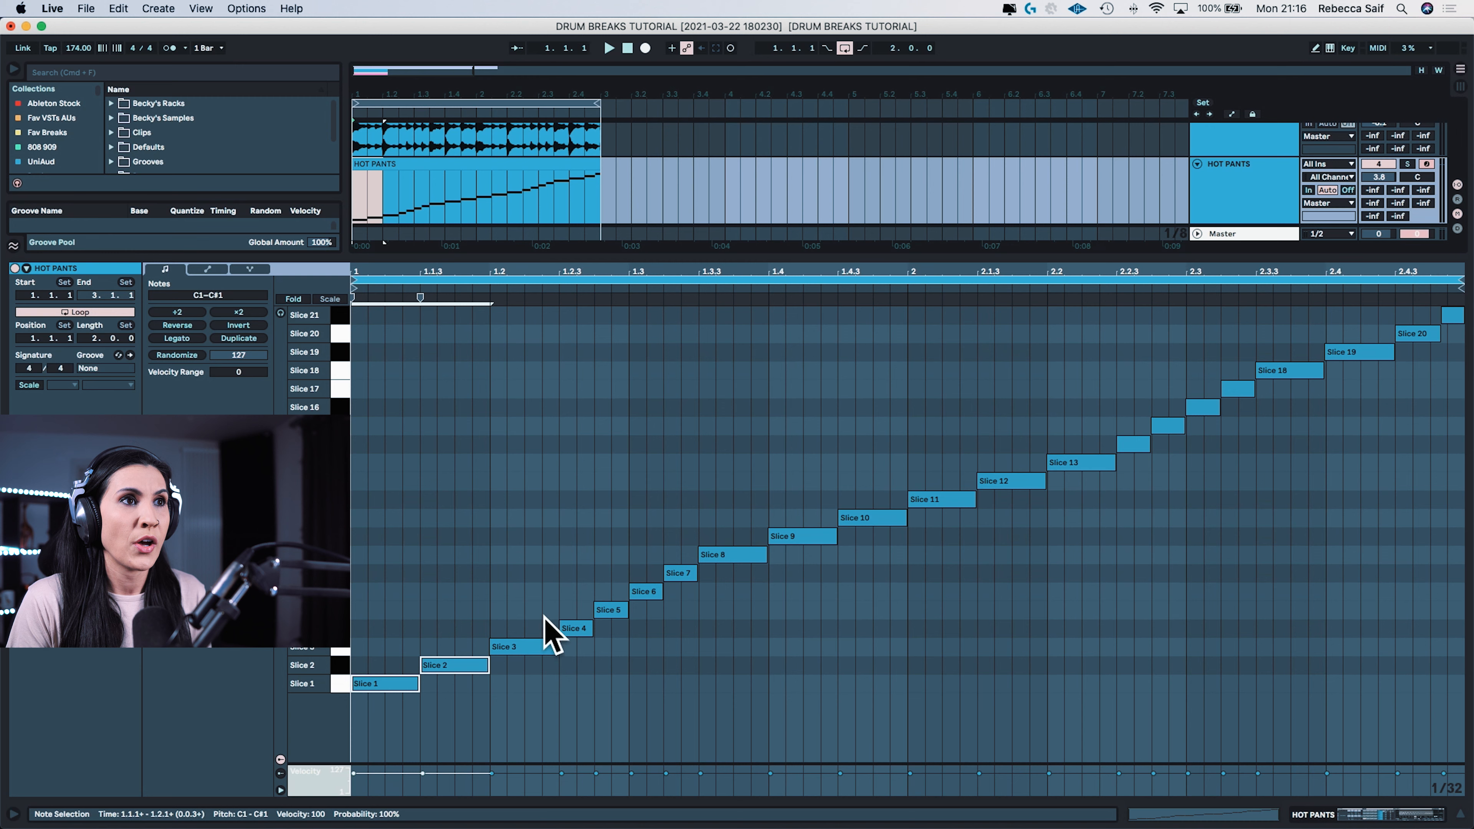
mouse_move(625, 525)
mouse_down()
mouse_move(517, 692)
mouse_move(531, 660)
mouse_up()
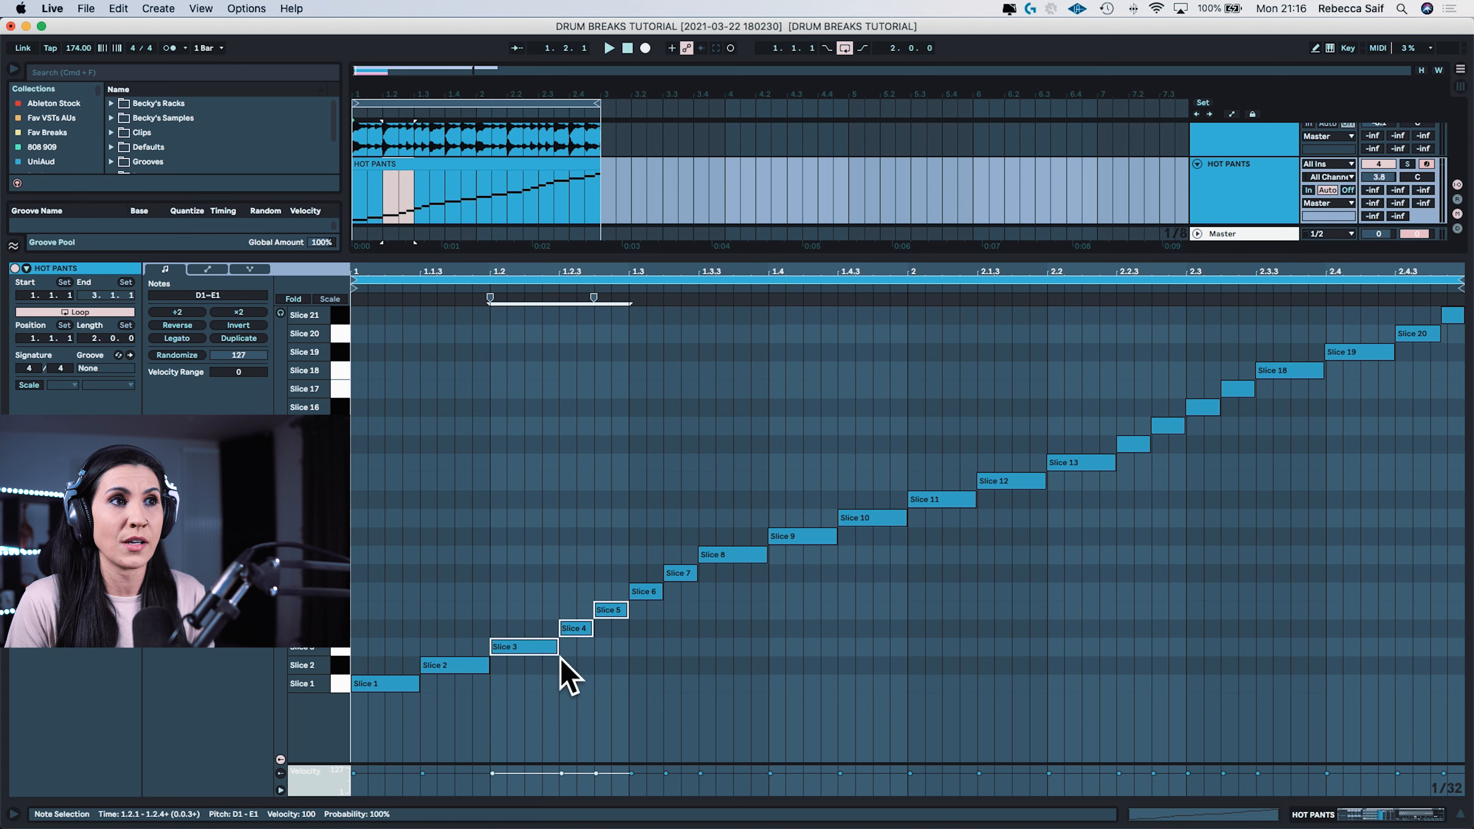
mouse_move(756, 450)
mouse_down()
mouse_move(645, 619)
mouse_move(645, 599)
mouse_up()
mouse_move(898, 431)
mouse_down()
mouse_move(823, 615)
mouse_move(800, 538)
mouse_up()
mouse_move(1020, 420)
mouse_down()
mouse_move(953, 521)
mouse_move(923, 504)
mouse_up()
drag(1171, 370, 1096, 468)
drag(1295, 331, 1209, 407)
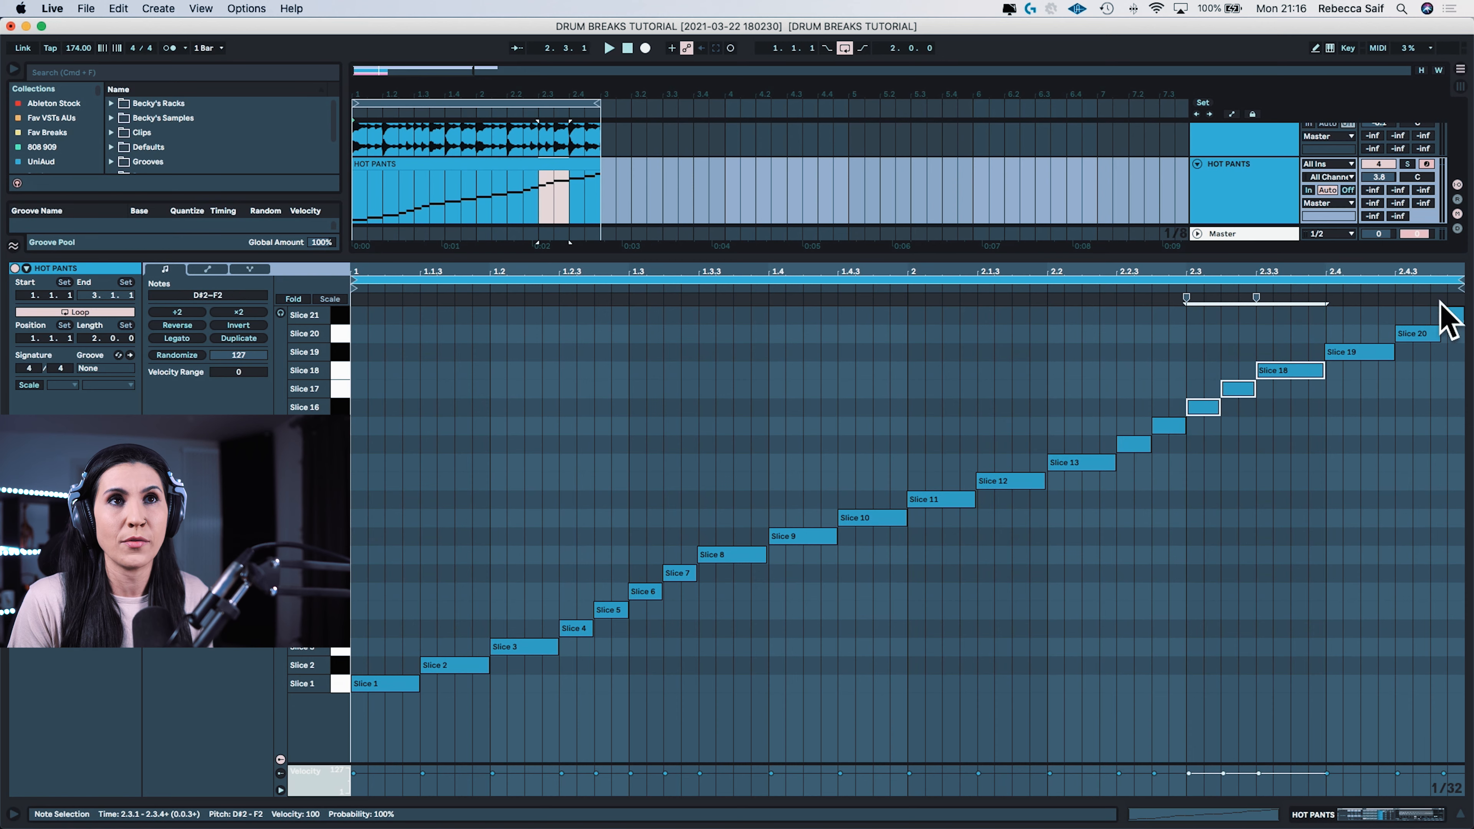
drag(1457, 372, 1344, 348)
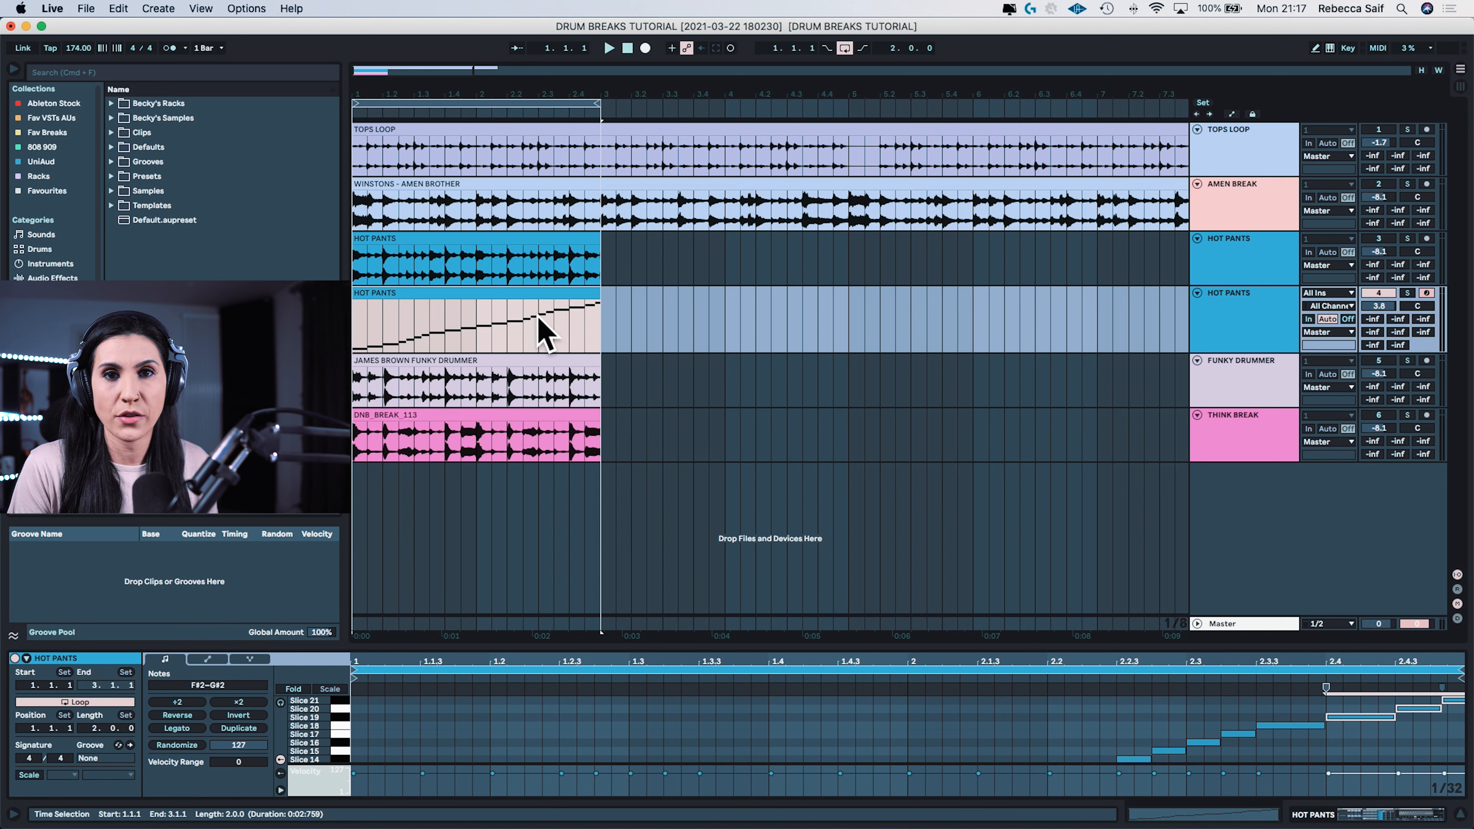
Step: Extract the groove from the sliced Hot Pants MIDI clip and apply it to the TOPS LOOP clip
right_click(458, 294)
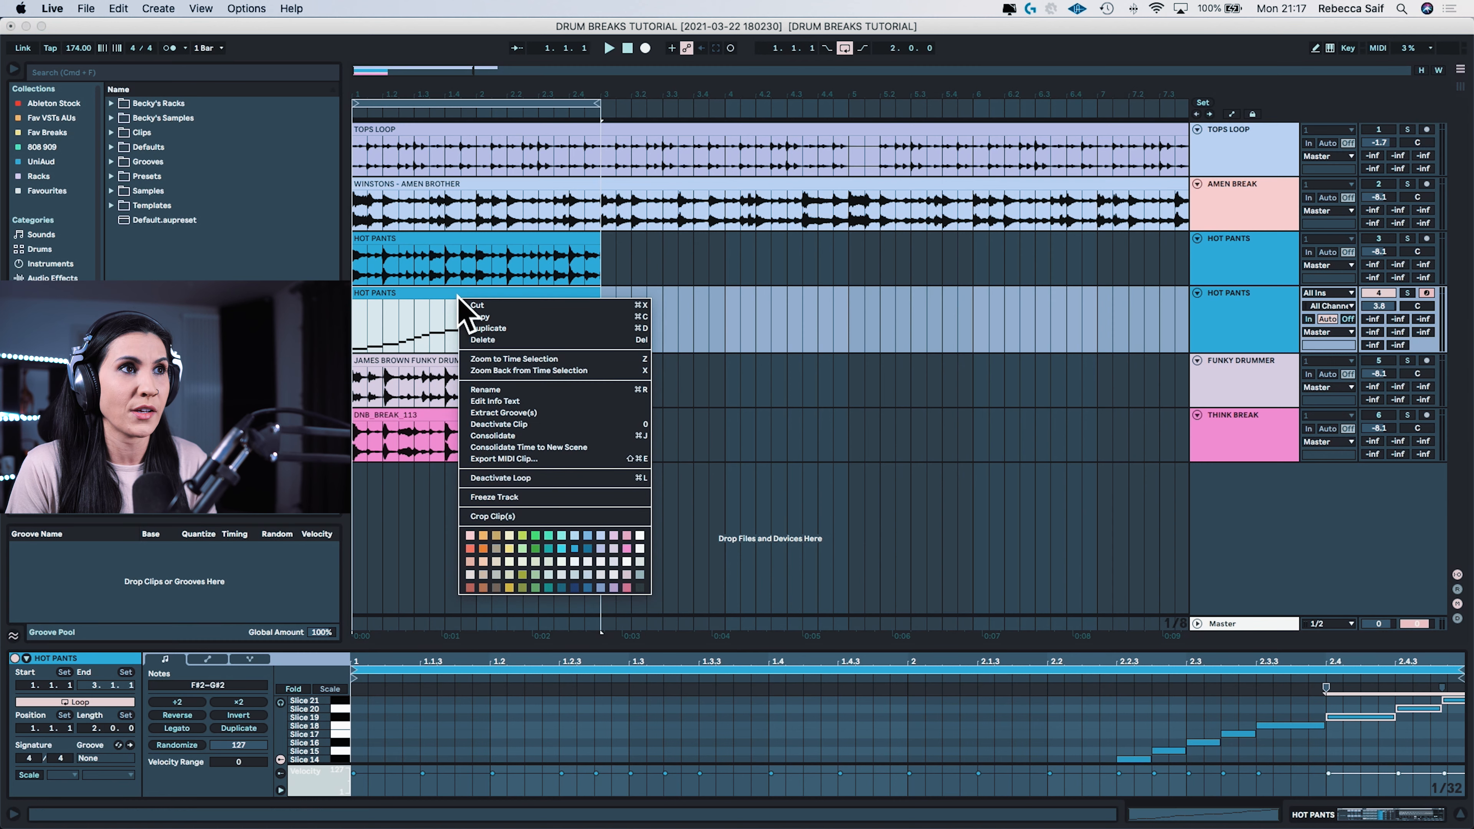
click(537, 412)
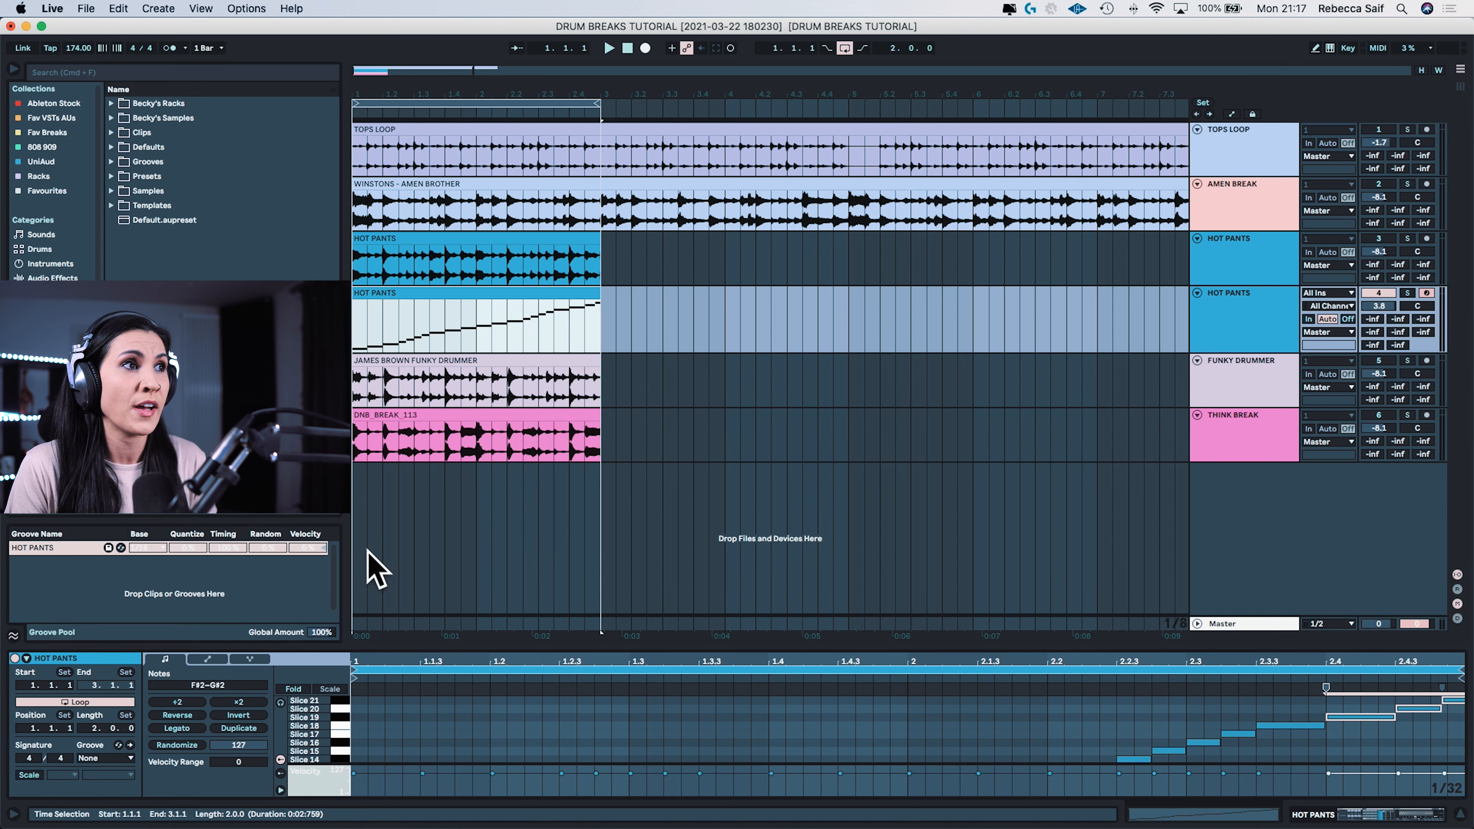
click(43, 549)
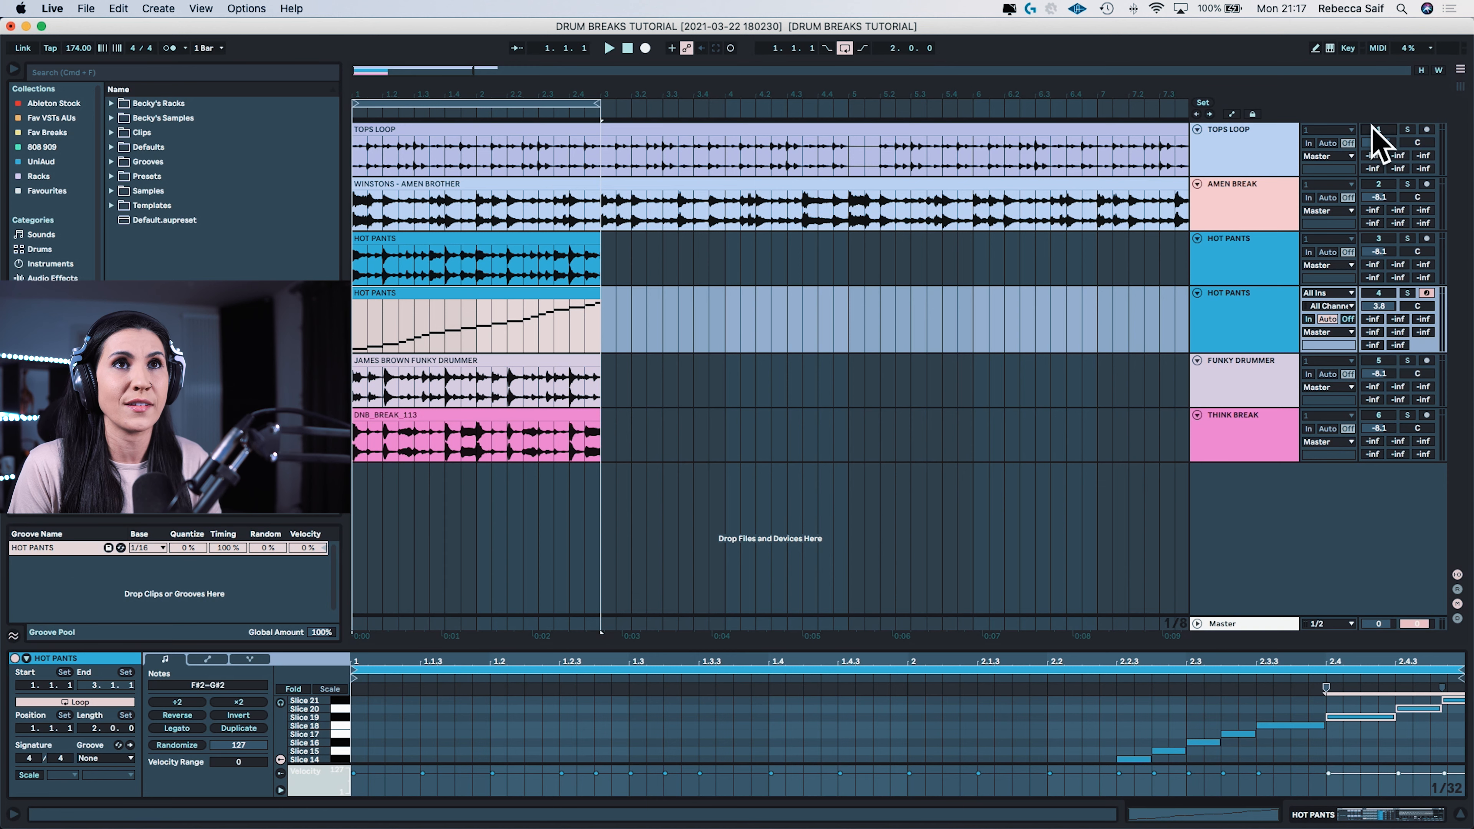
key(space)
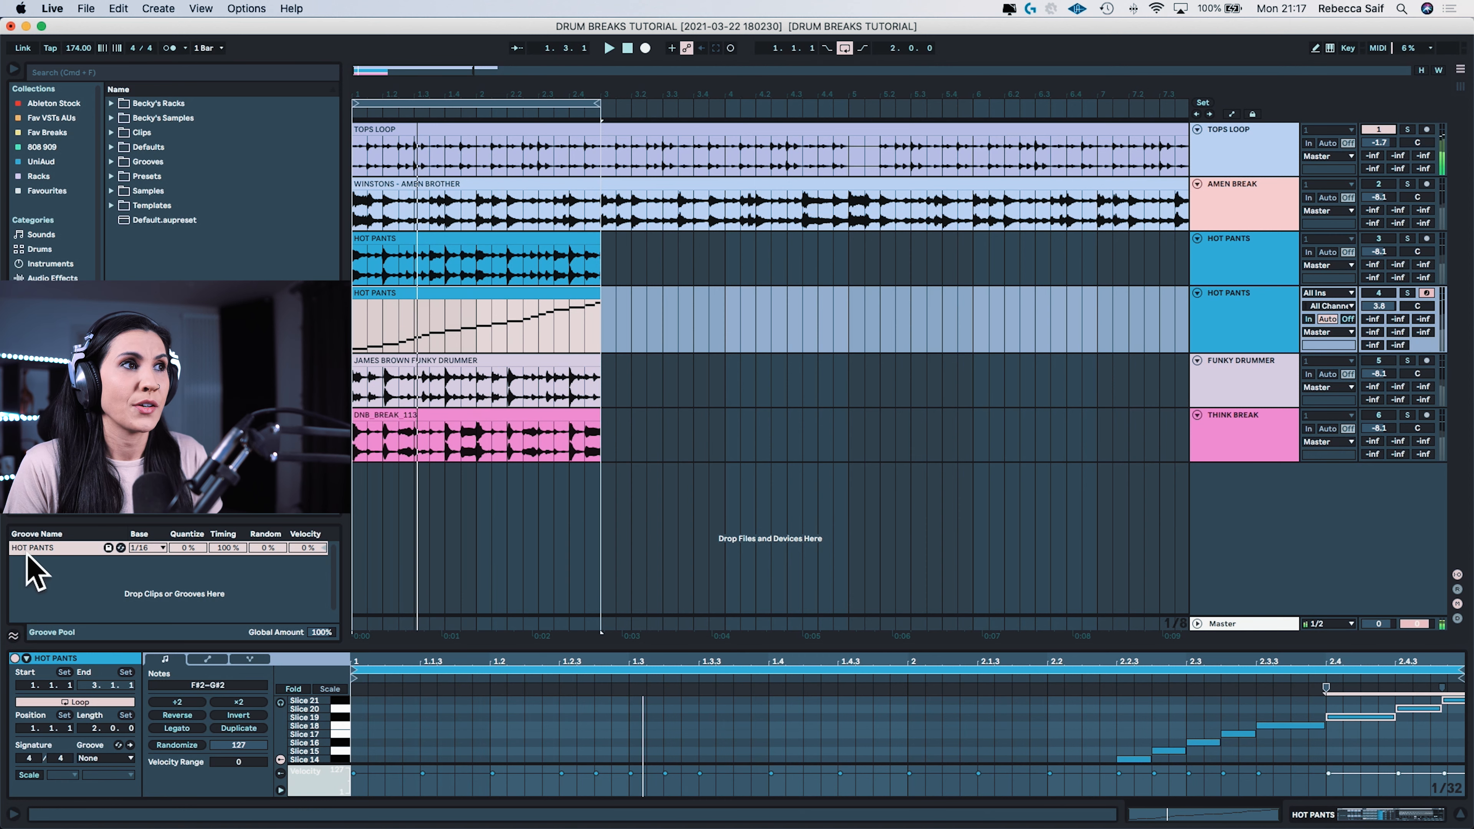
drag(26, 552, 384, 136)
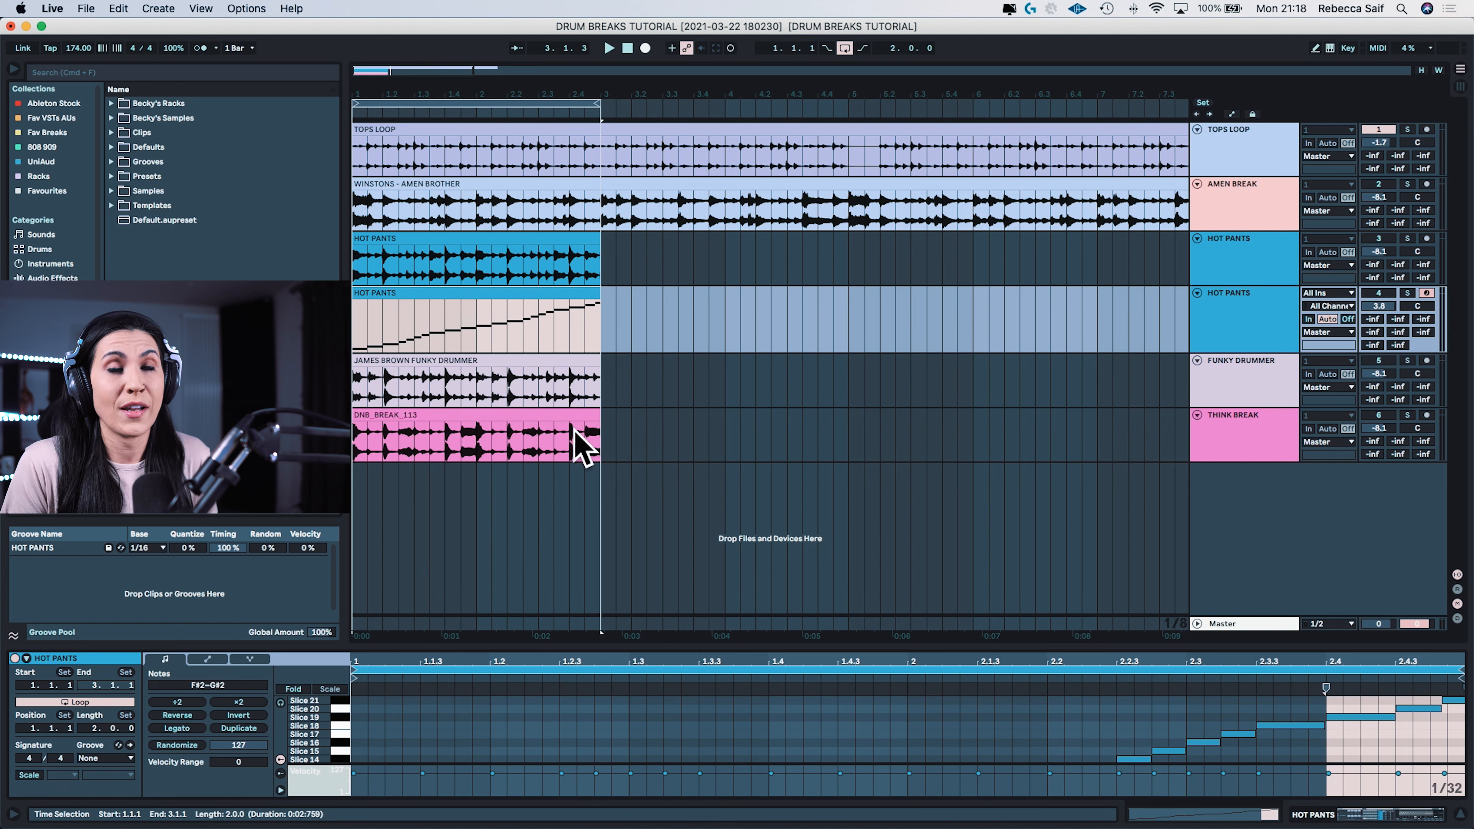
Step: Play the tops loop and set the Hot Pants groove's Quantize to 100% and its Base to 1/8
key(space)
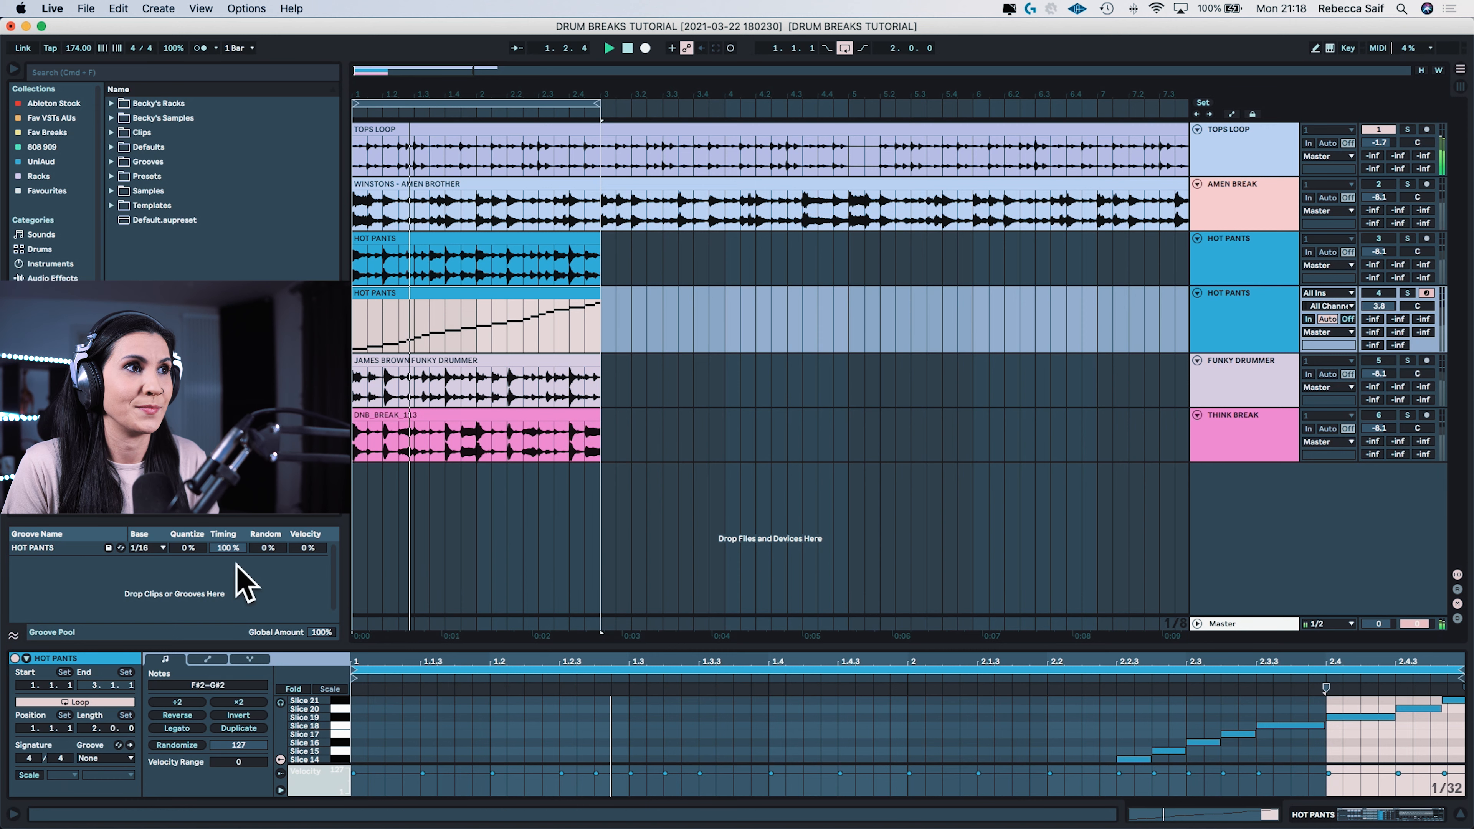
drag(187, 547, 188, 489)
click(149, 547)
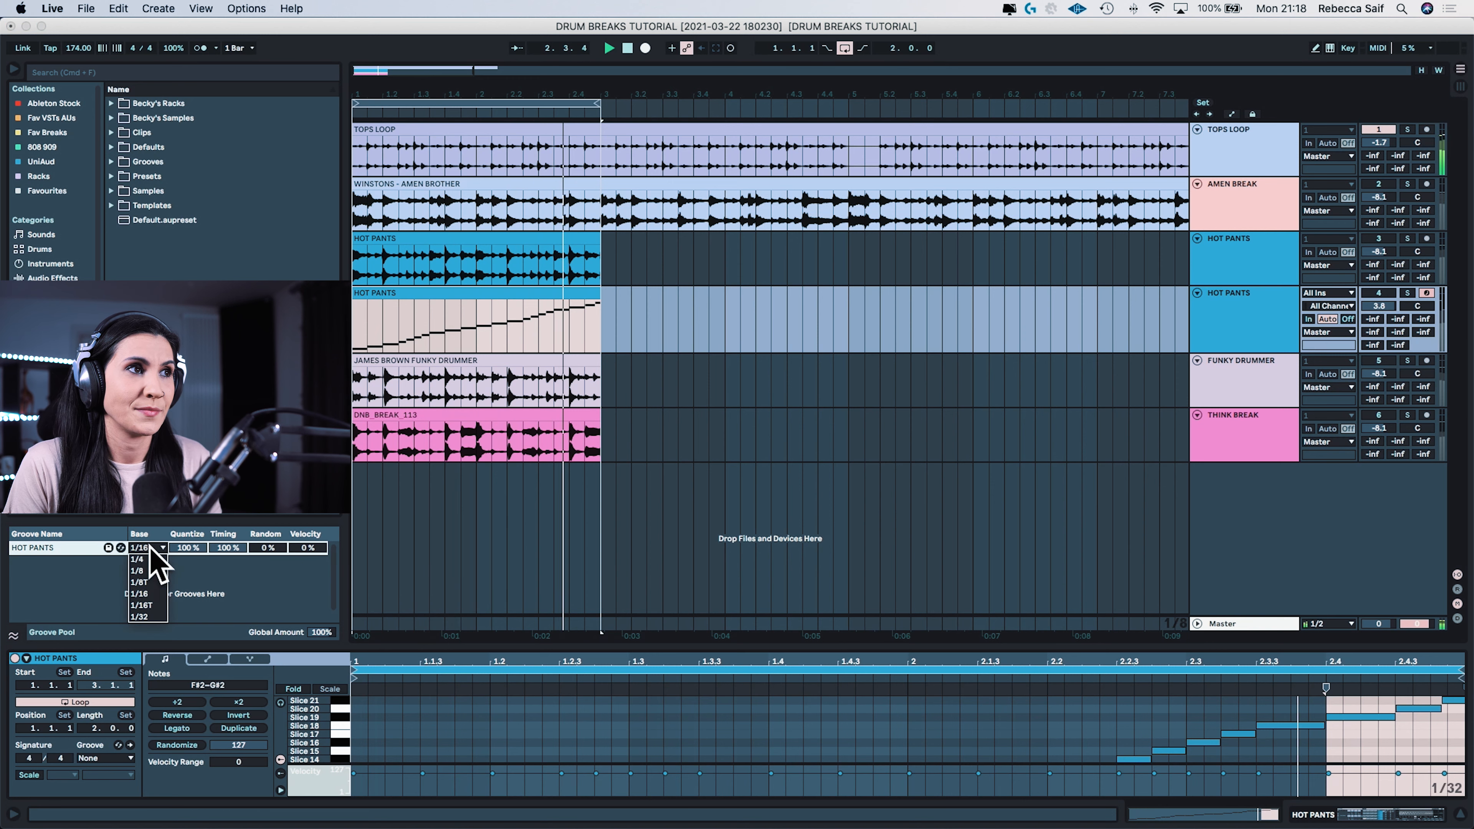
click(149, 572)
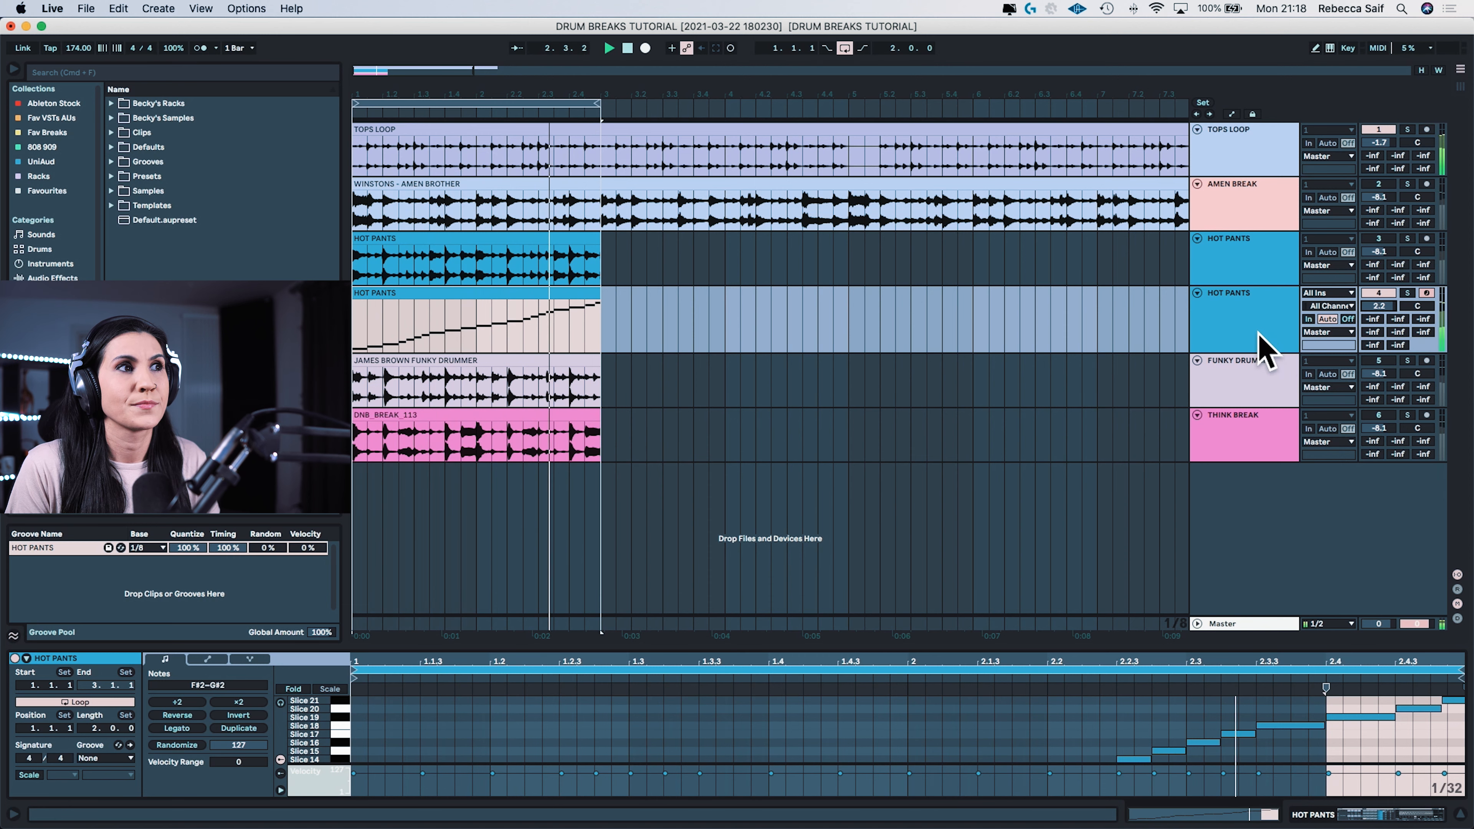
Step: Tighten the sliced Hot Pants rack by setting its macros to Decay 76.1 ms, Sustain -45 dB and Release 32.0 ms
click(1251, 321)
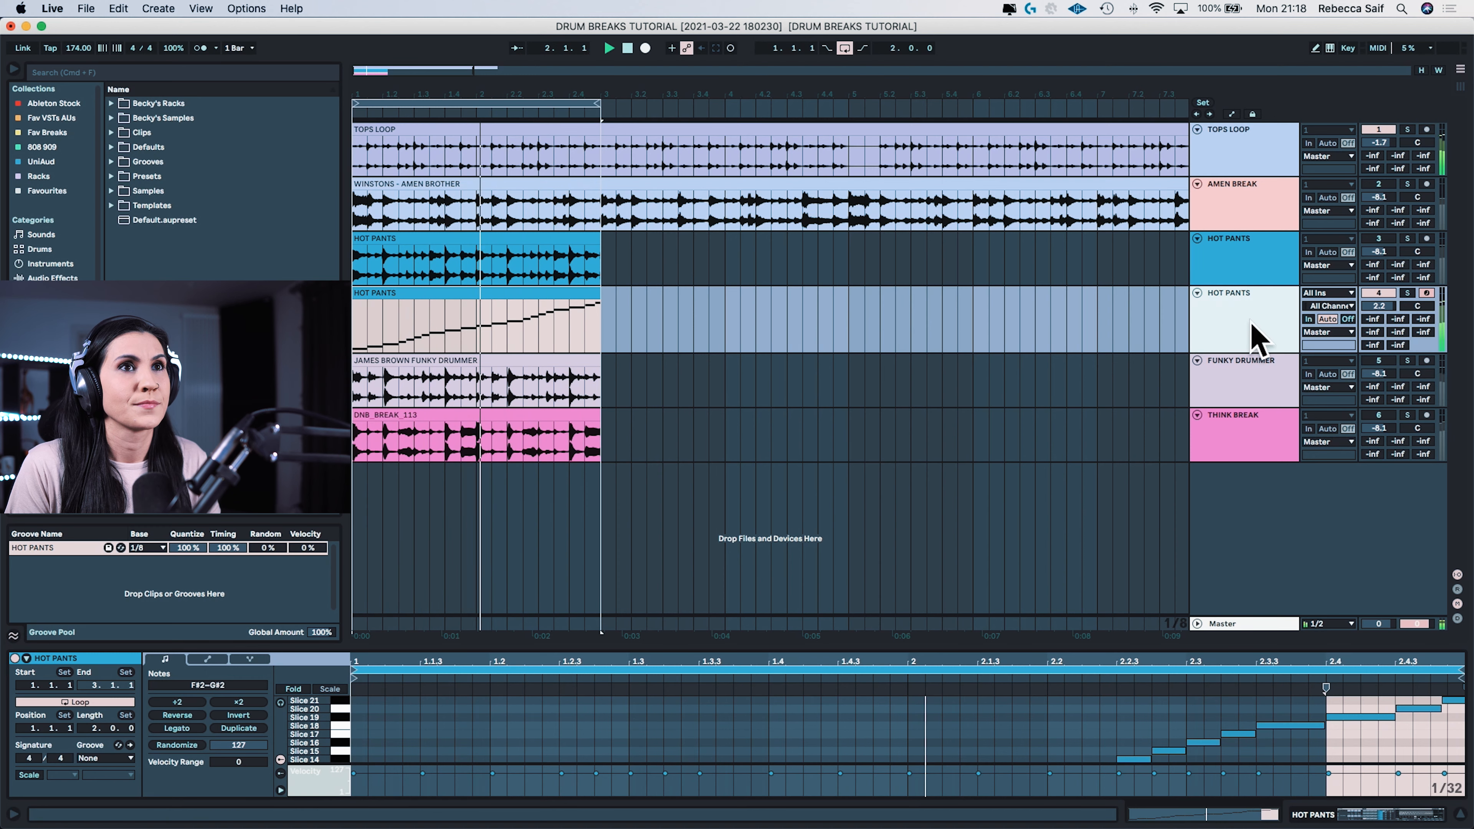
click(1254, 336)
drag(193, 704, 192, 710)
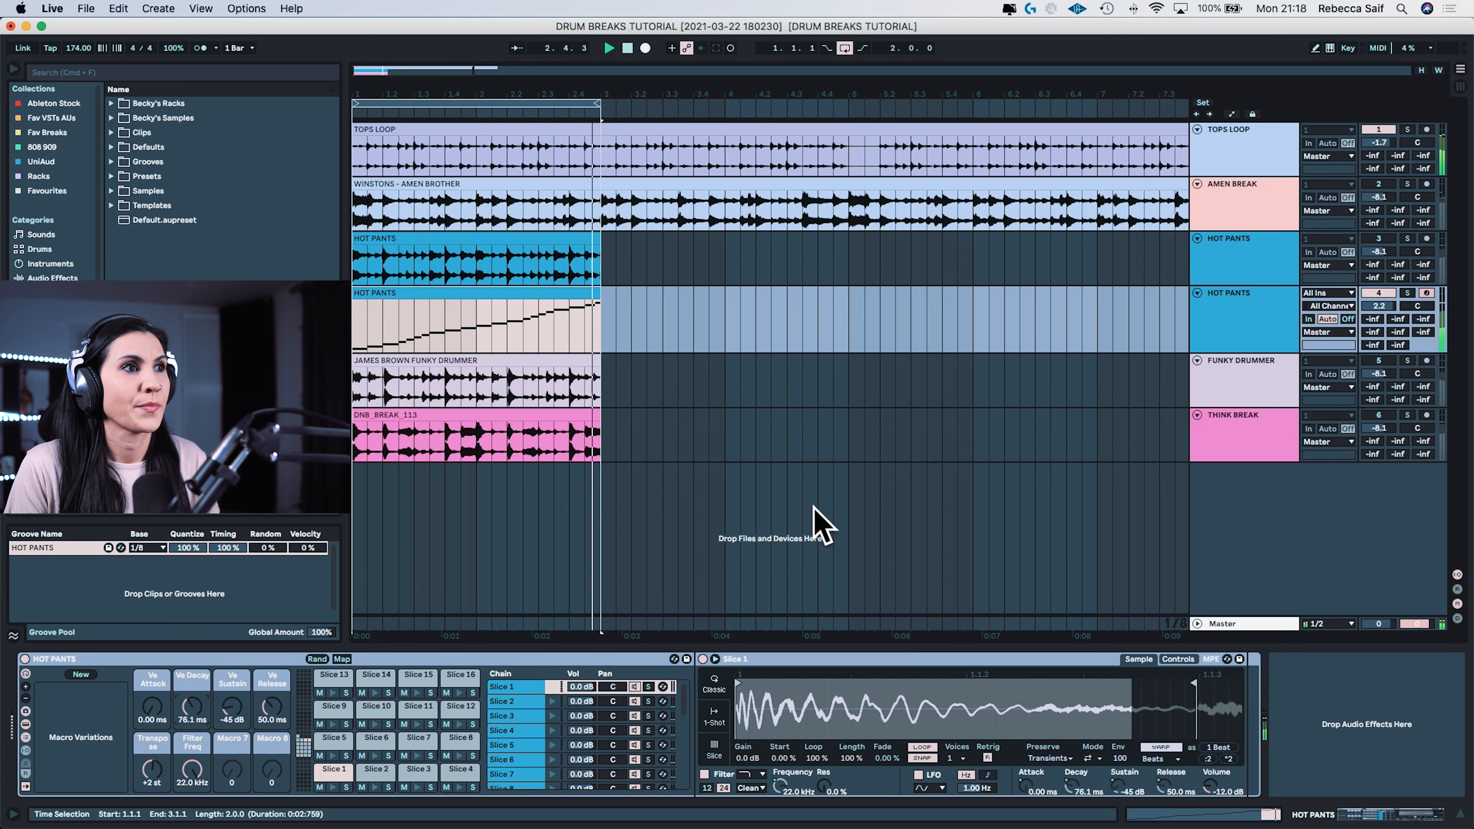
drag(280, 700, 279, 710)
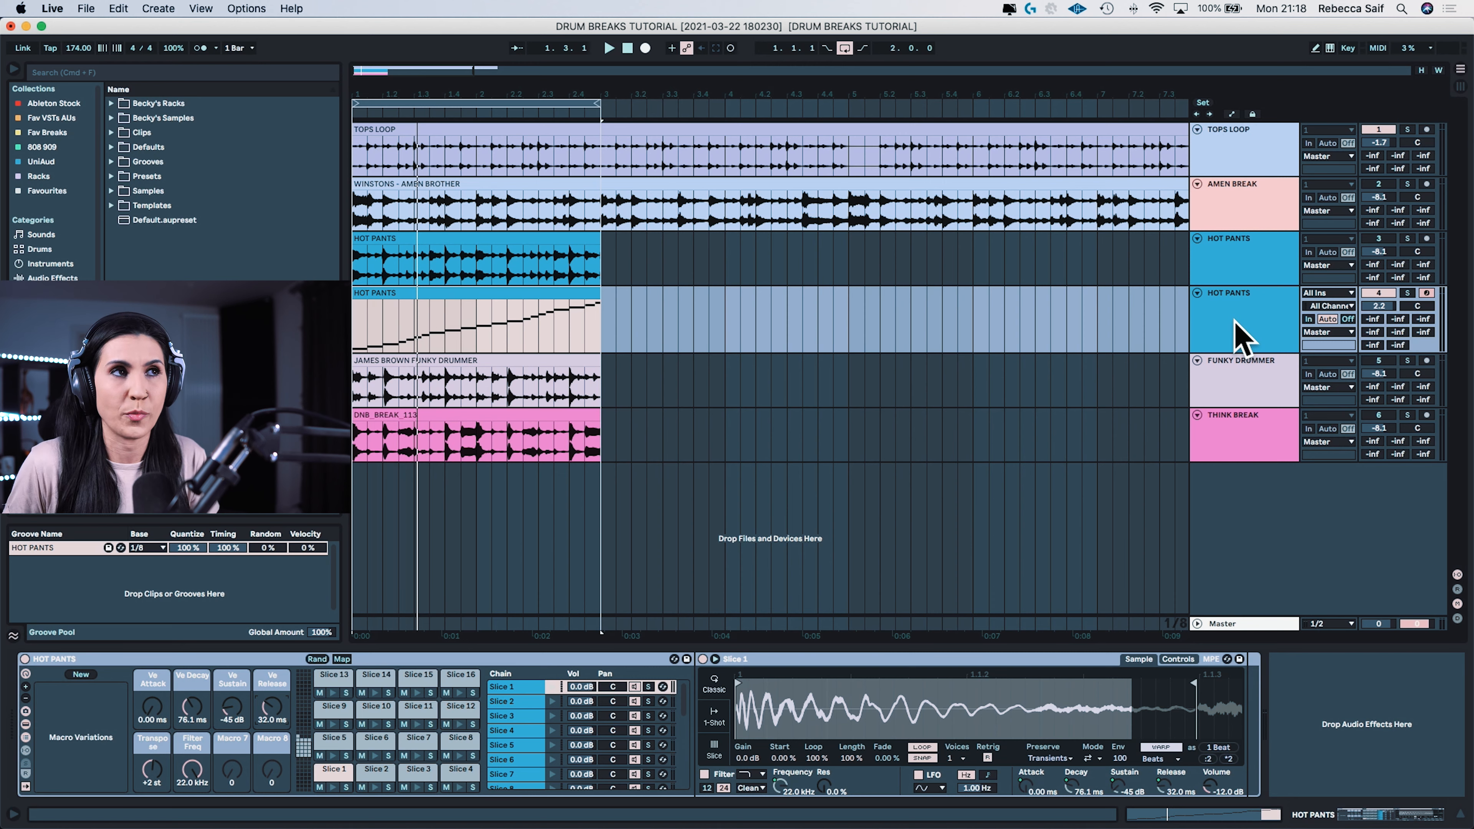
Step: Delete the Funky Drummer, Think Break, Amen Break and Hot Pants audio tracks, keeping the tops loop and the sliced Hot Pants track
click(1247, 403)
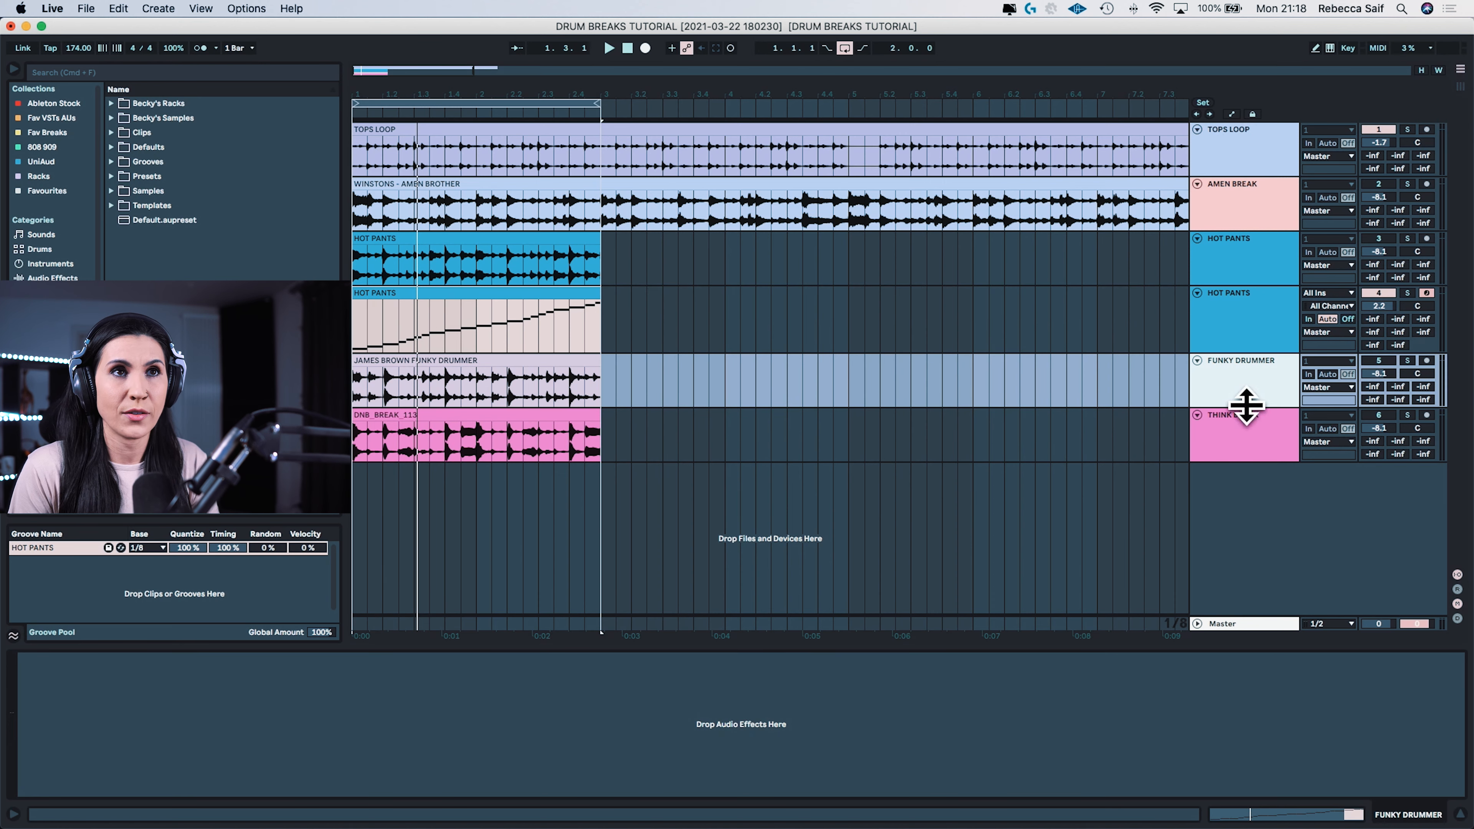
key(Delete)
key(Delete)
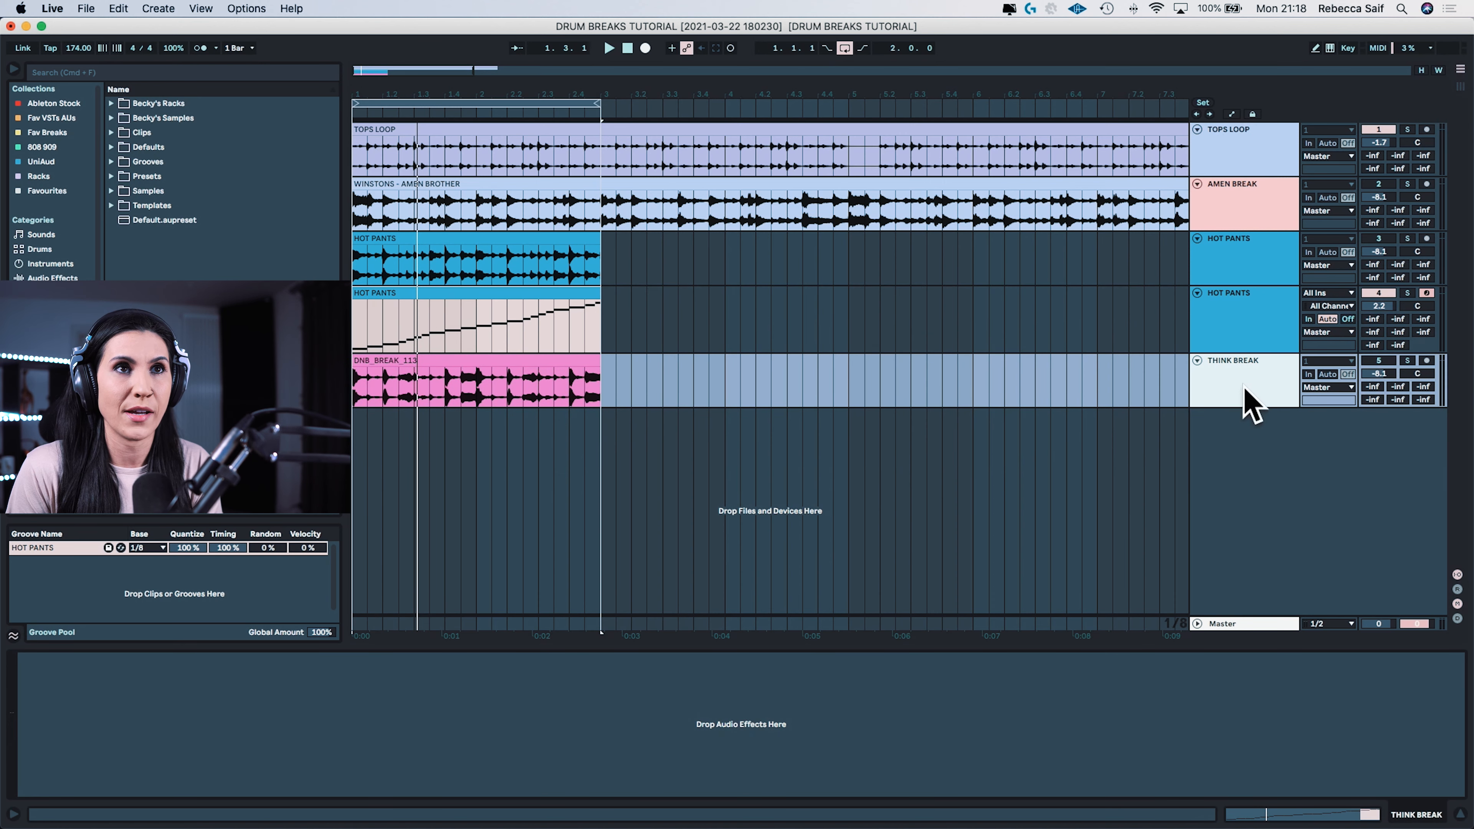
click(1248, 223)
key(Delete)
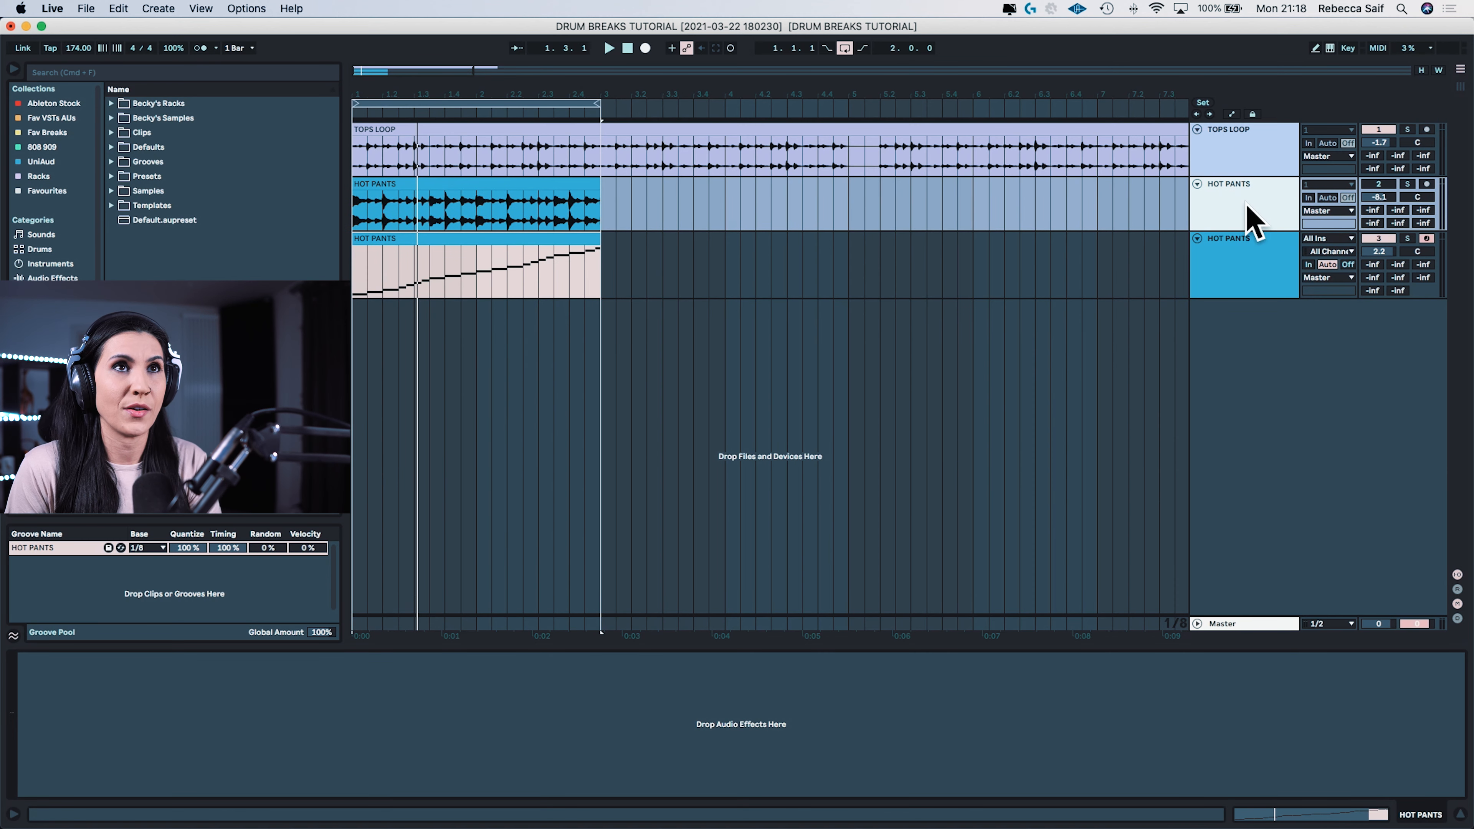
key(Delete)
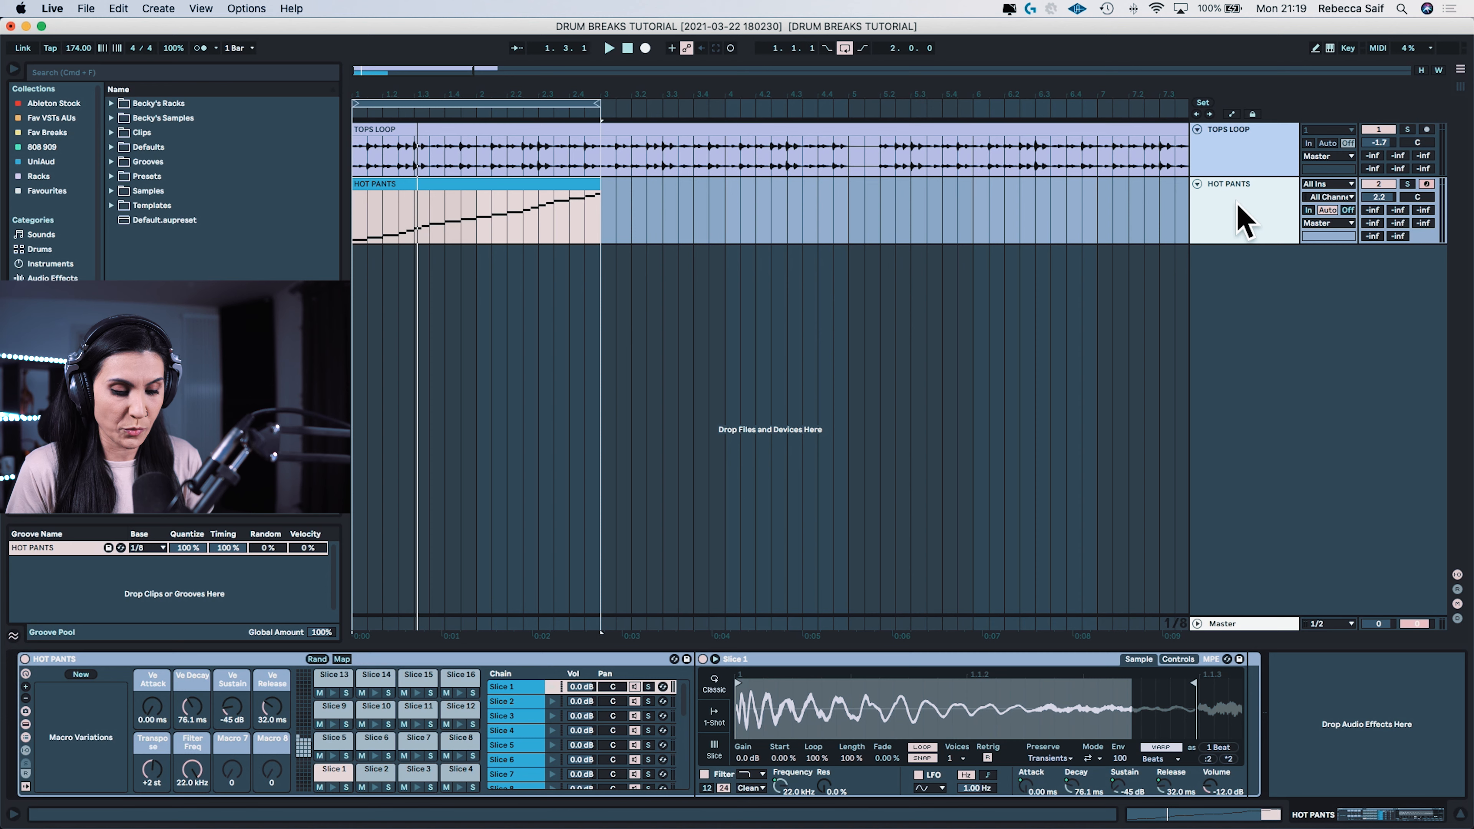
Step: Duplicate the sliced Hot Pants track and add an EQ Eight to the copy with its low cut at about 516 Hz
key(super+d)
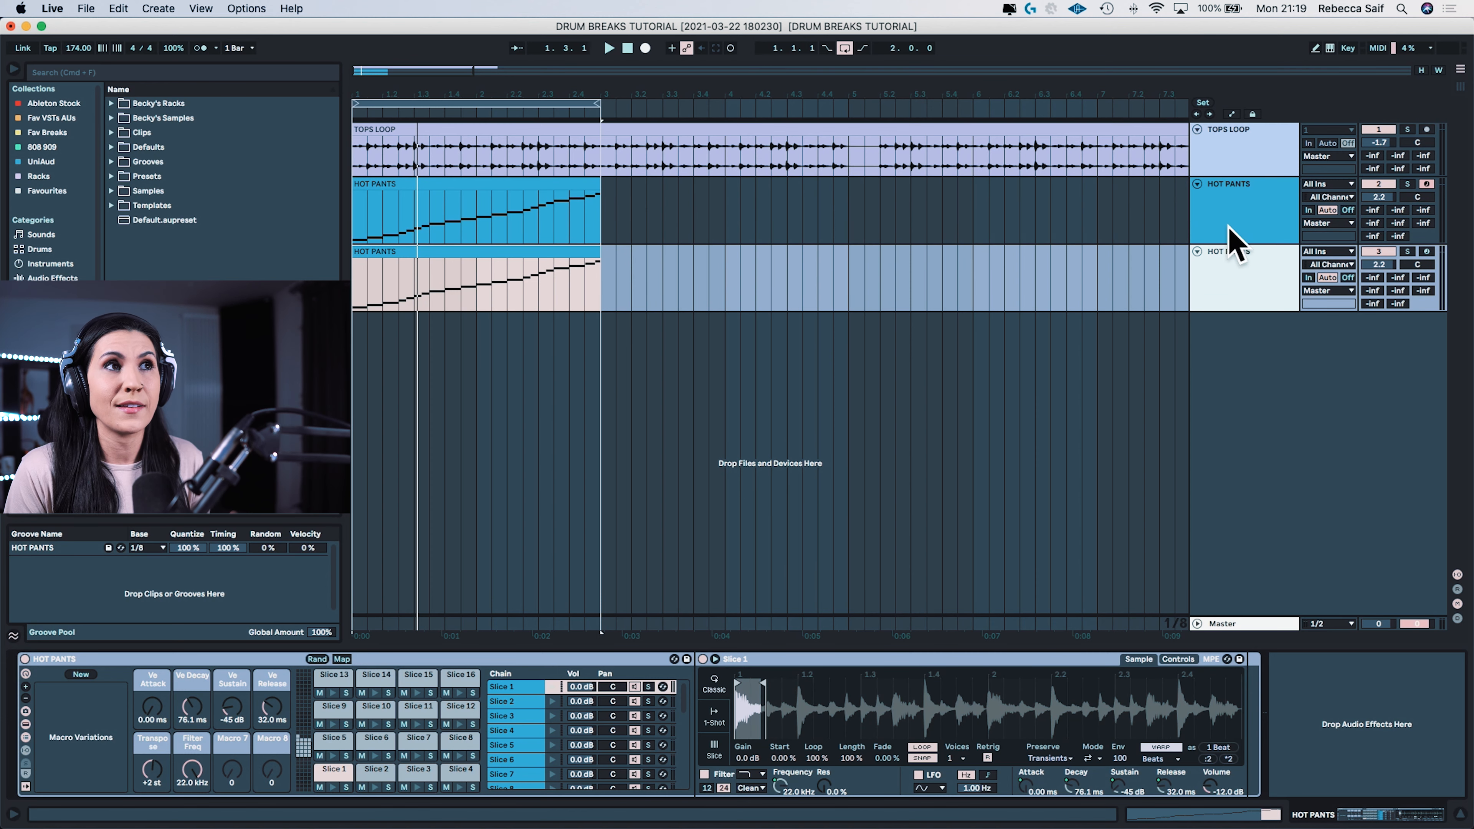
click(1248, 232)
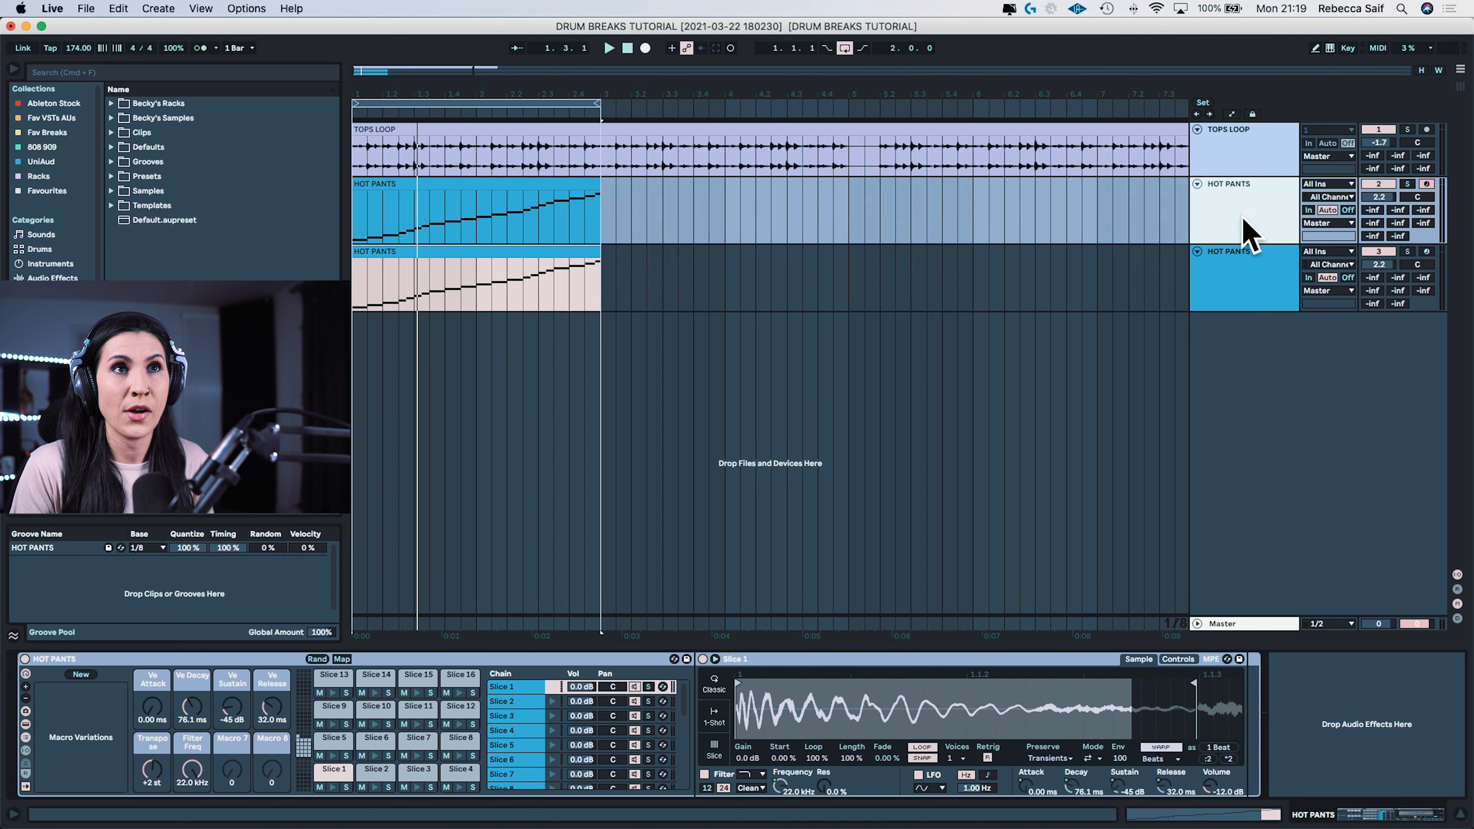
click(1248, 294)
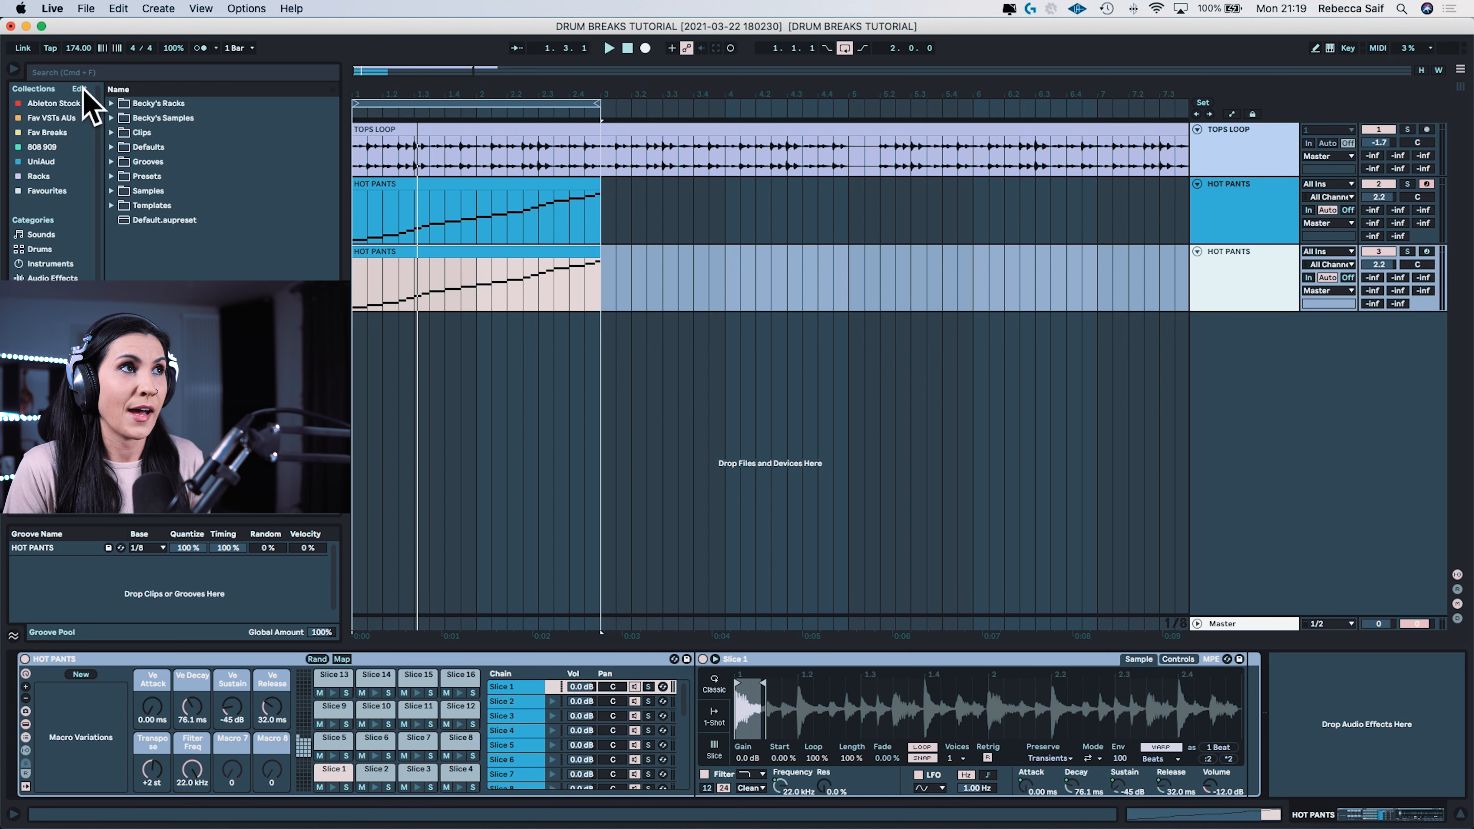
click(73, 103)
drag(150, 150, 1232, 292)
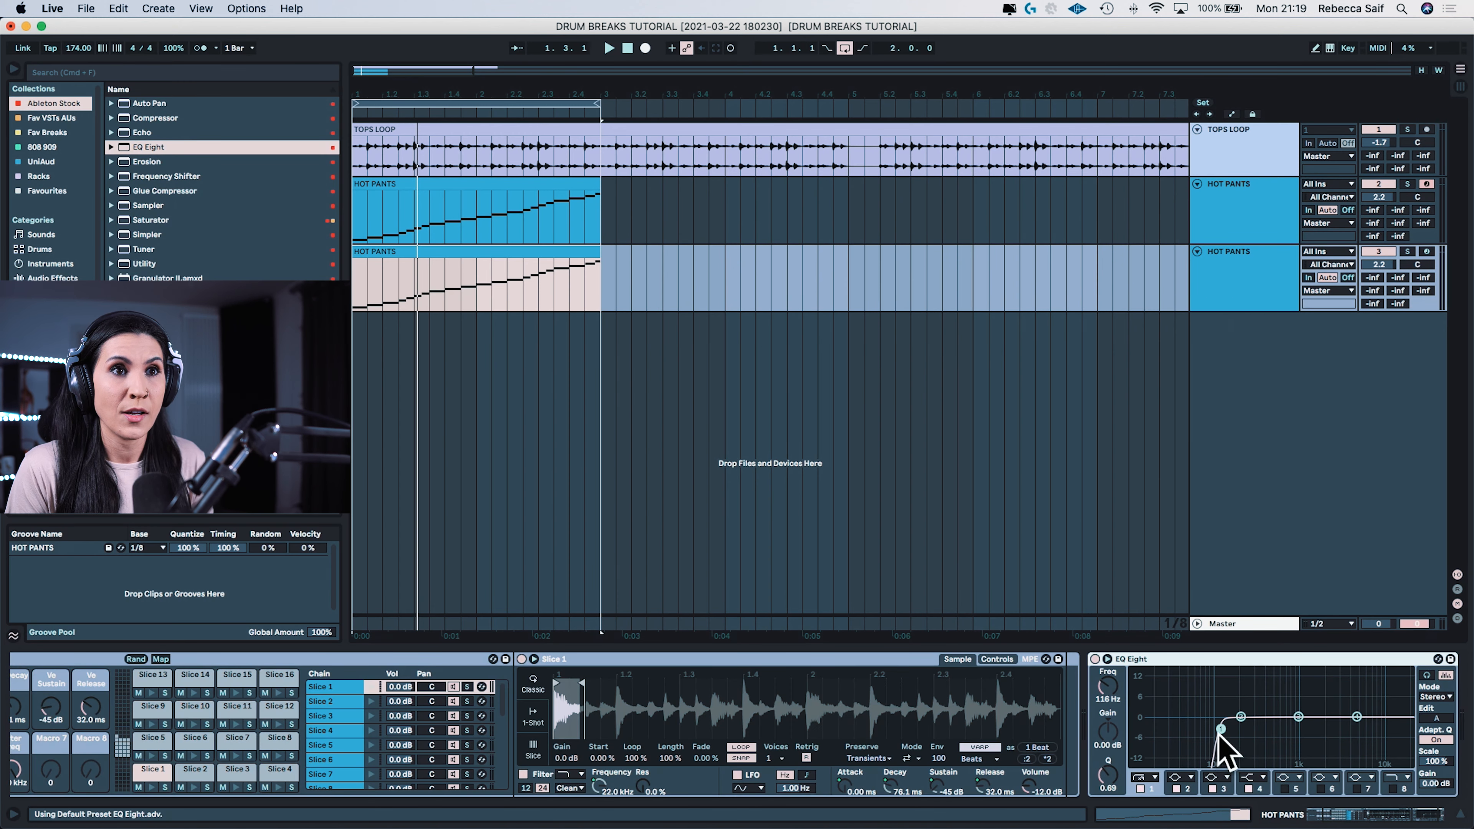
drag(1219, 734, 1253, 733)
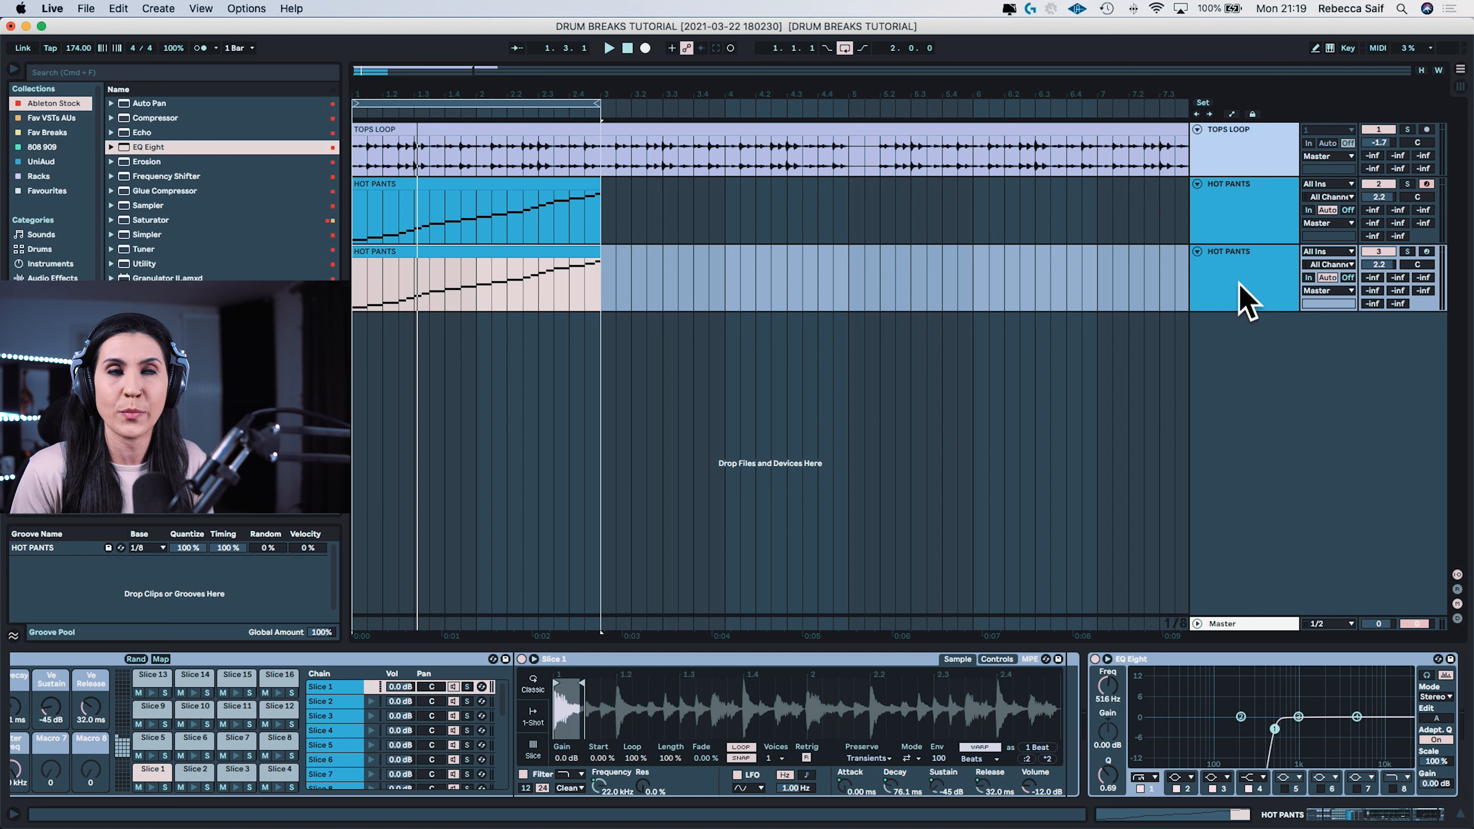
Step: Add a Saturator and an Erosion effect after the EQ Eight on the duplicated Hot Pants track
click(1254, 297)
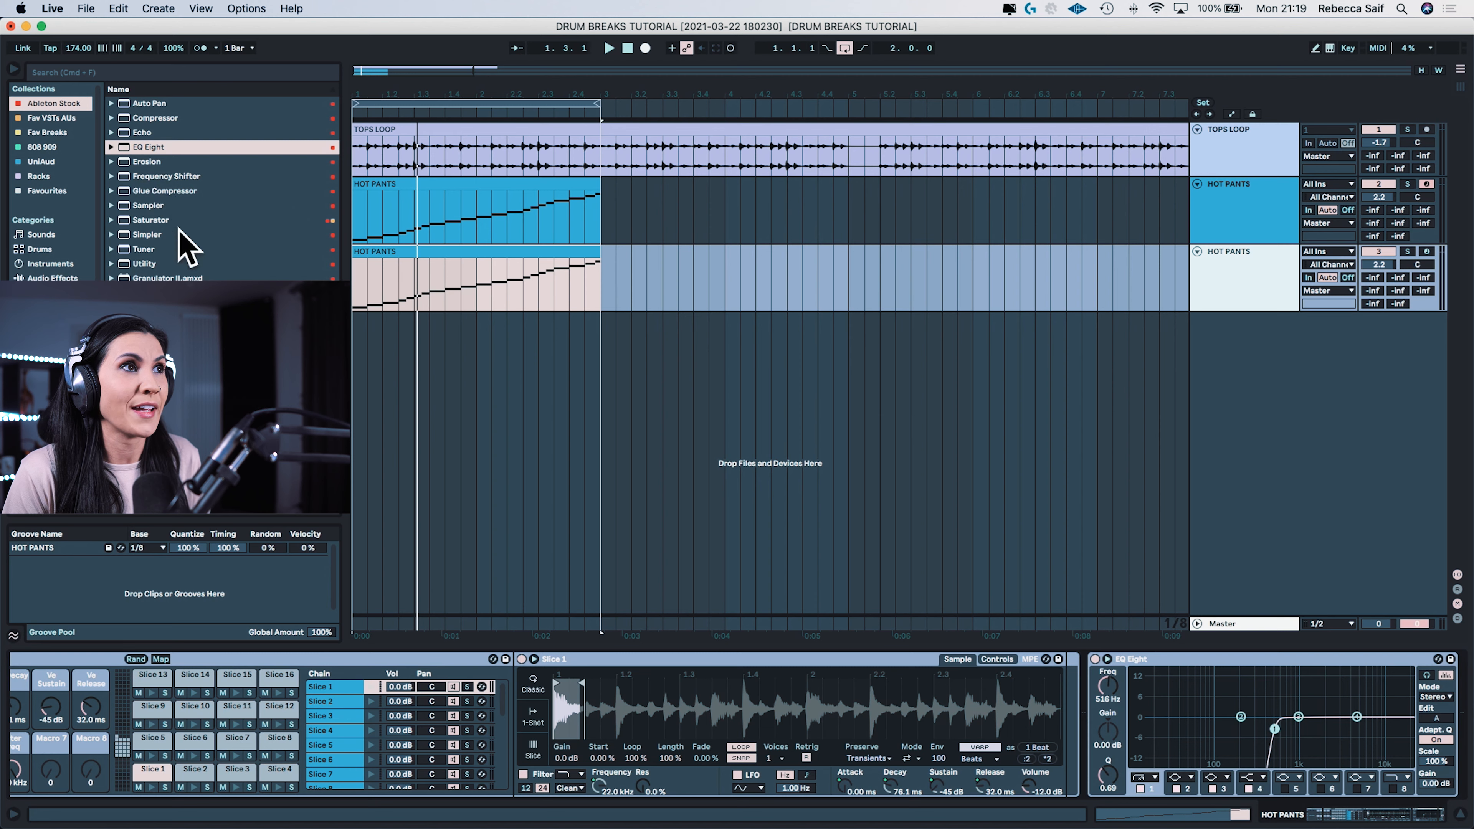
drag(152, 221, 1242, 276)
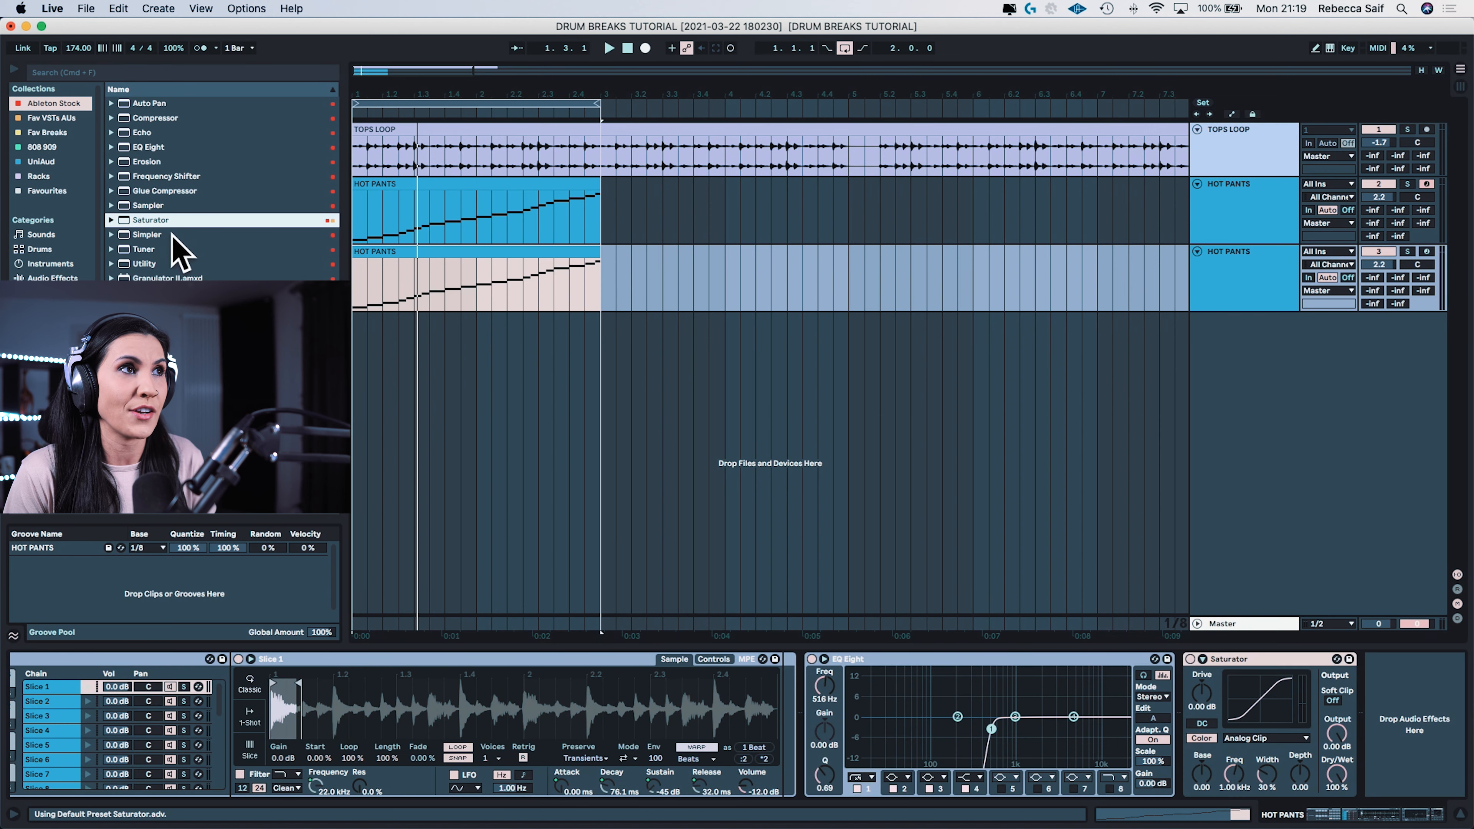
drag(146, 161, 1246, 283)
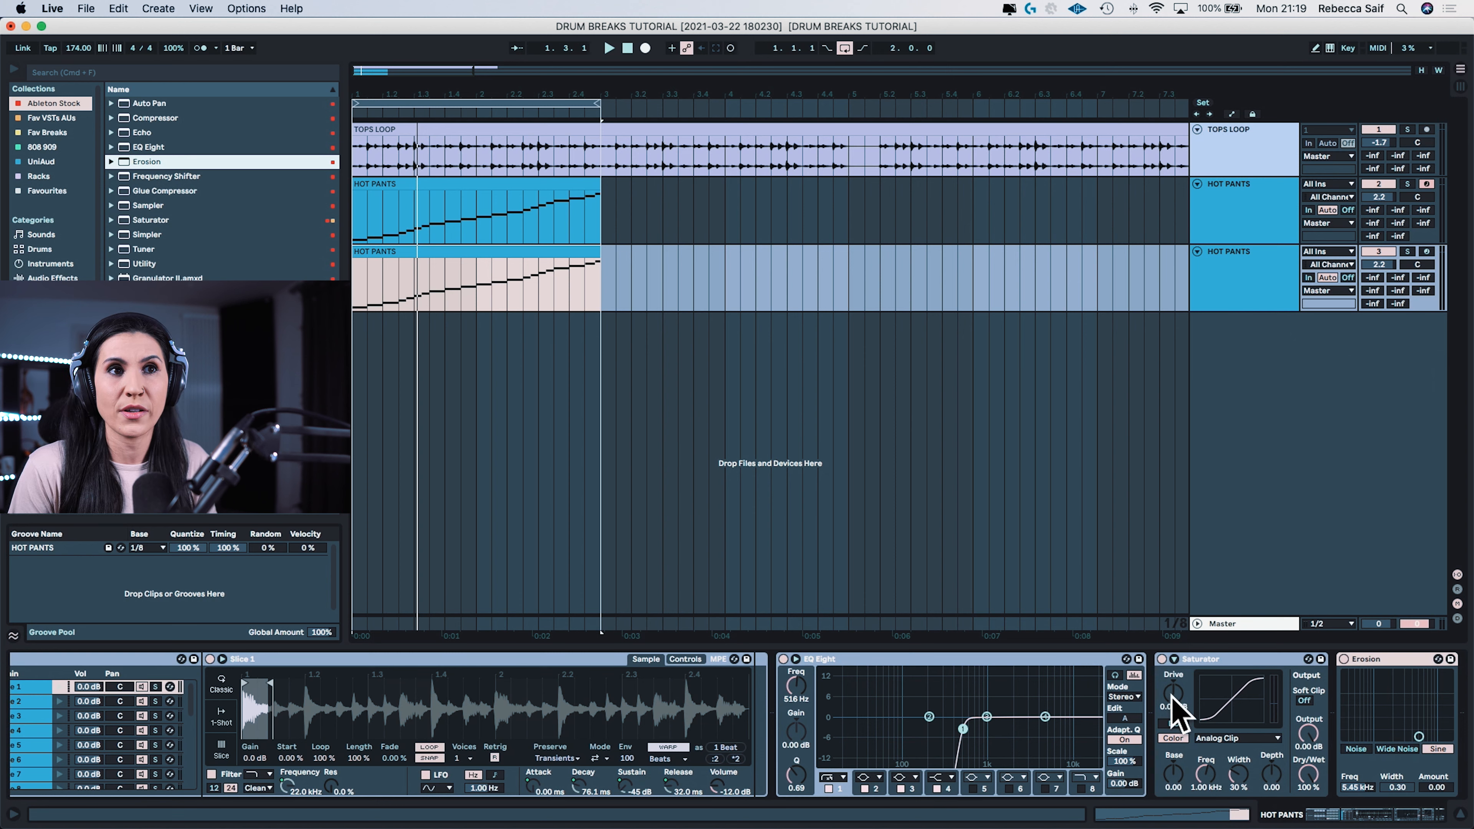
Step: Set the duplicate's Saturator Drive to 9.71 dB and its Erosion to Noise mode at 5.04 kHz with Amount 130
drag(1173, 696, 1173, 695)
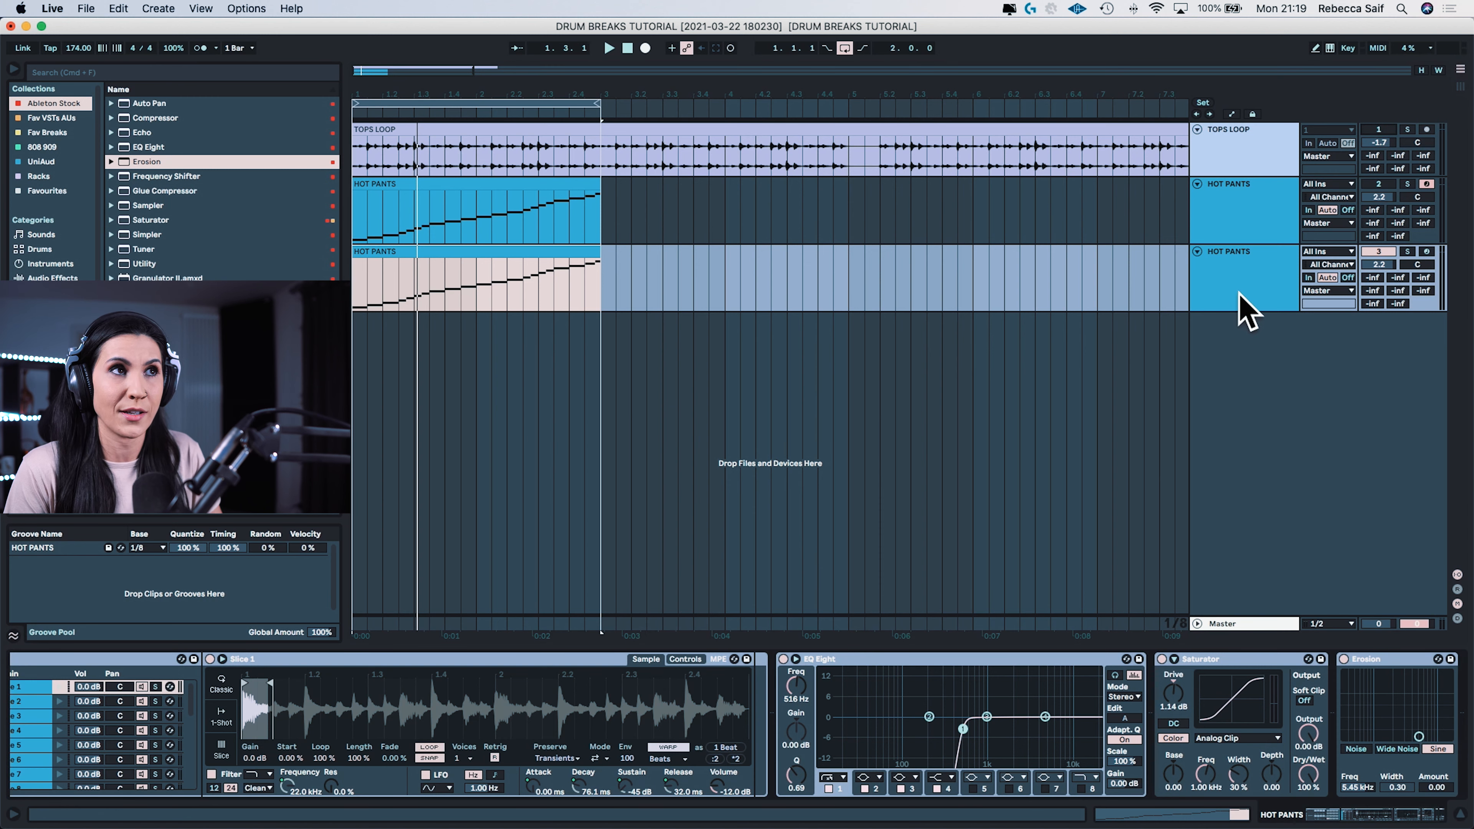
drag(1175, 700, 1175, 683)
click(1356, 749)
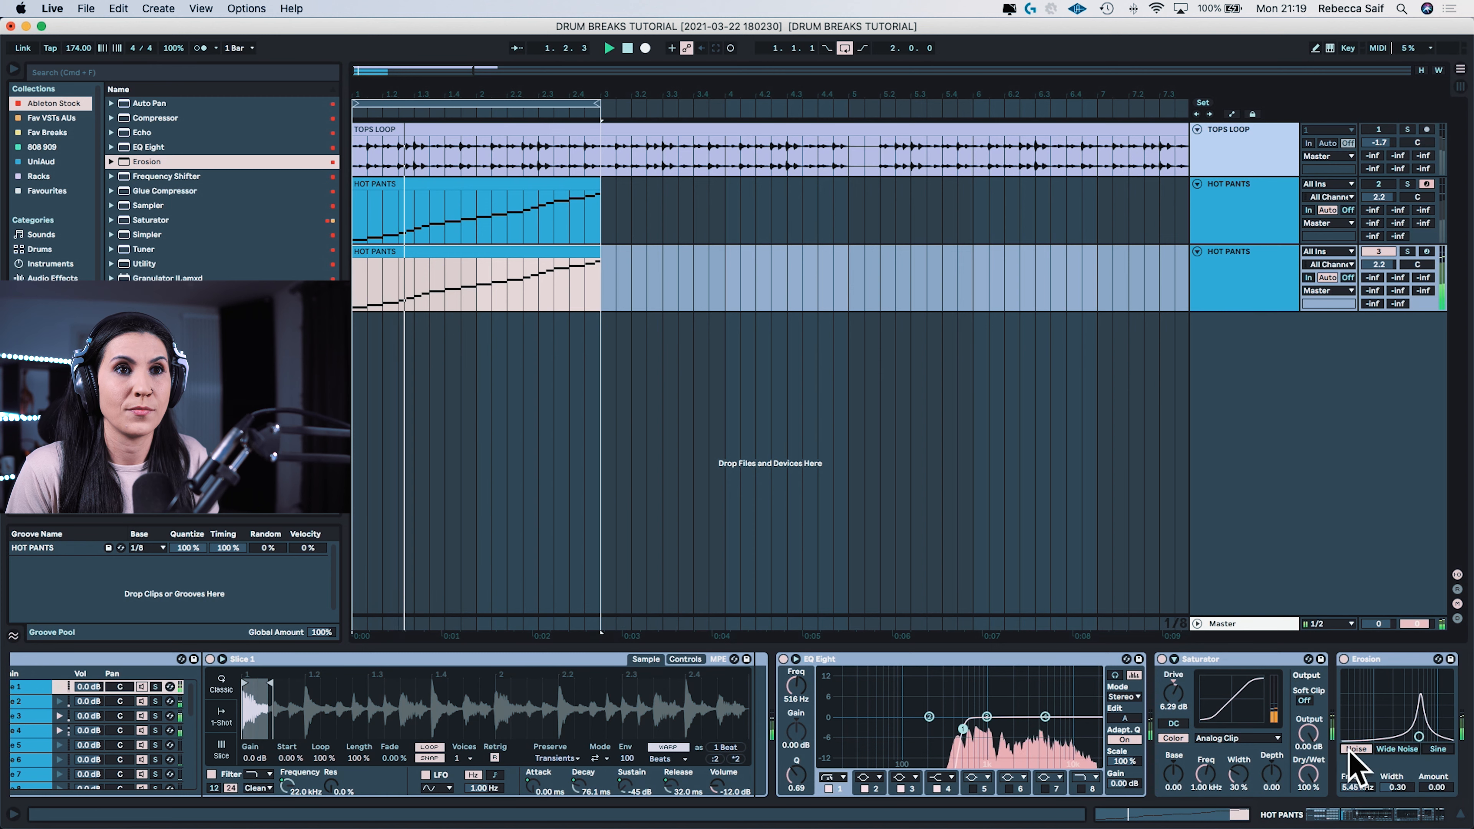
drag(1423, 739, 1421, 689)
drag(1173, 694, 1173, 676)
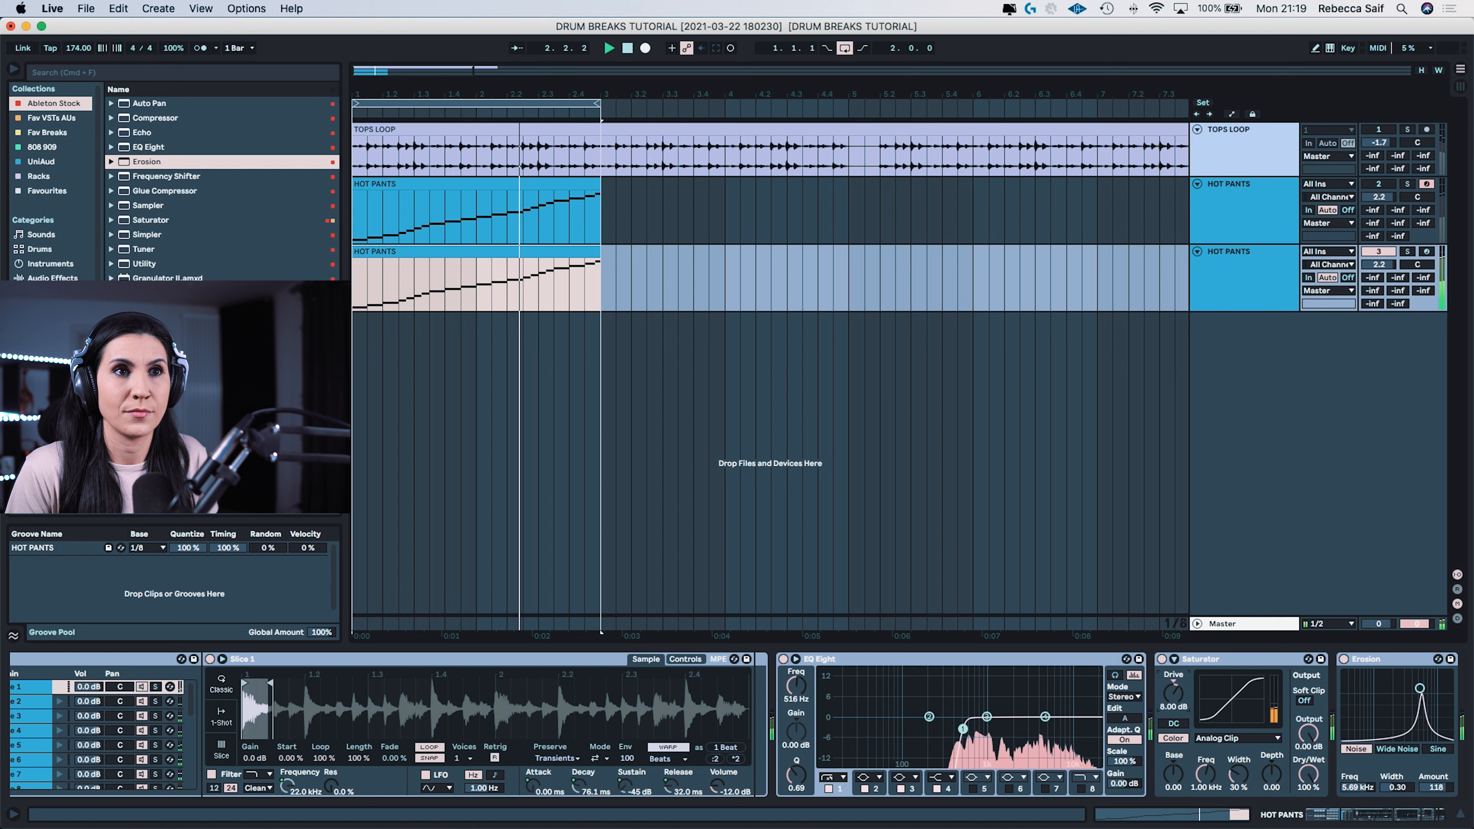
drag(1420, 690, 1417, 686)
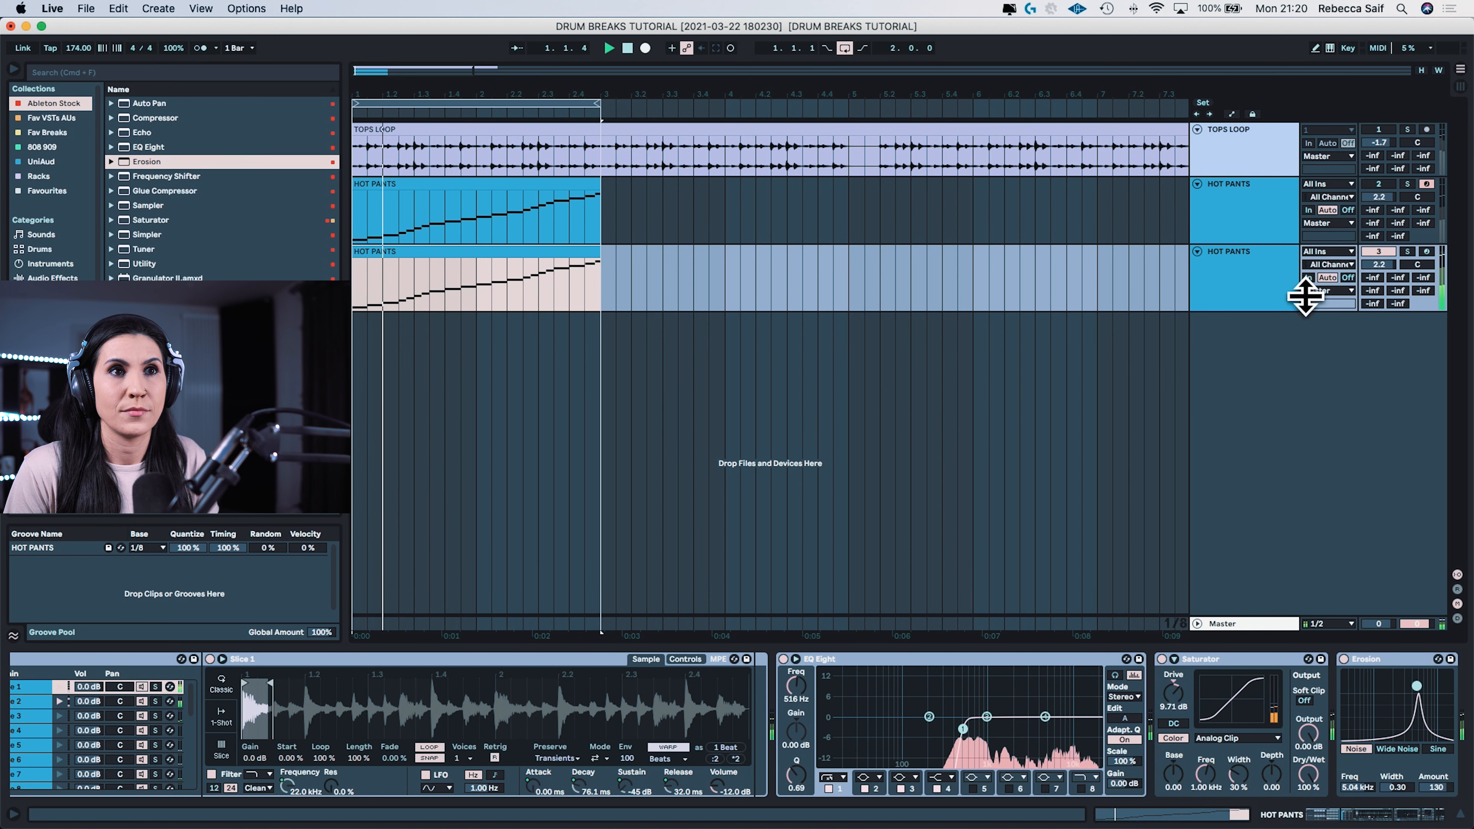
Step: Boost the EQ Eight's band 4 by 4.34 dB at 3.37 kHz, and play the layer with the other tracks reactivated
drag(1045, 718, 1031, 704)
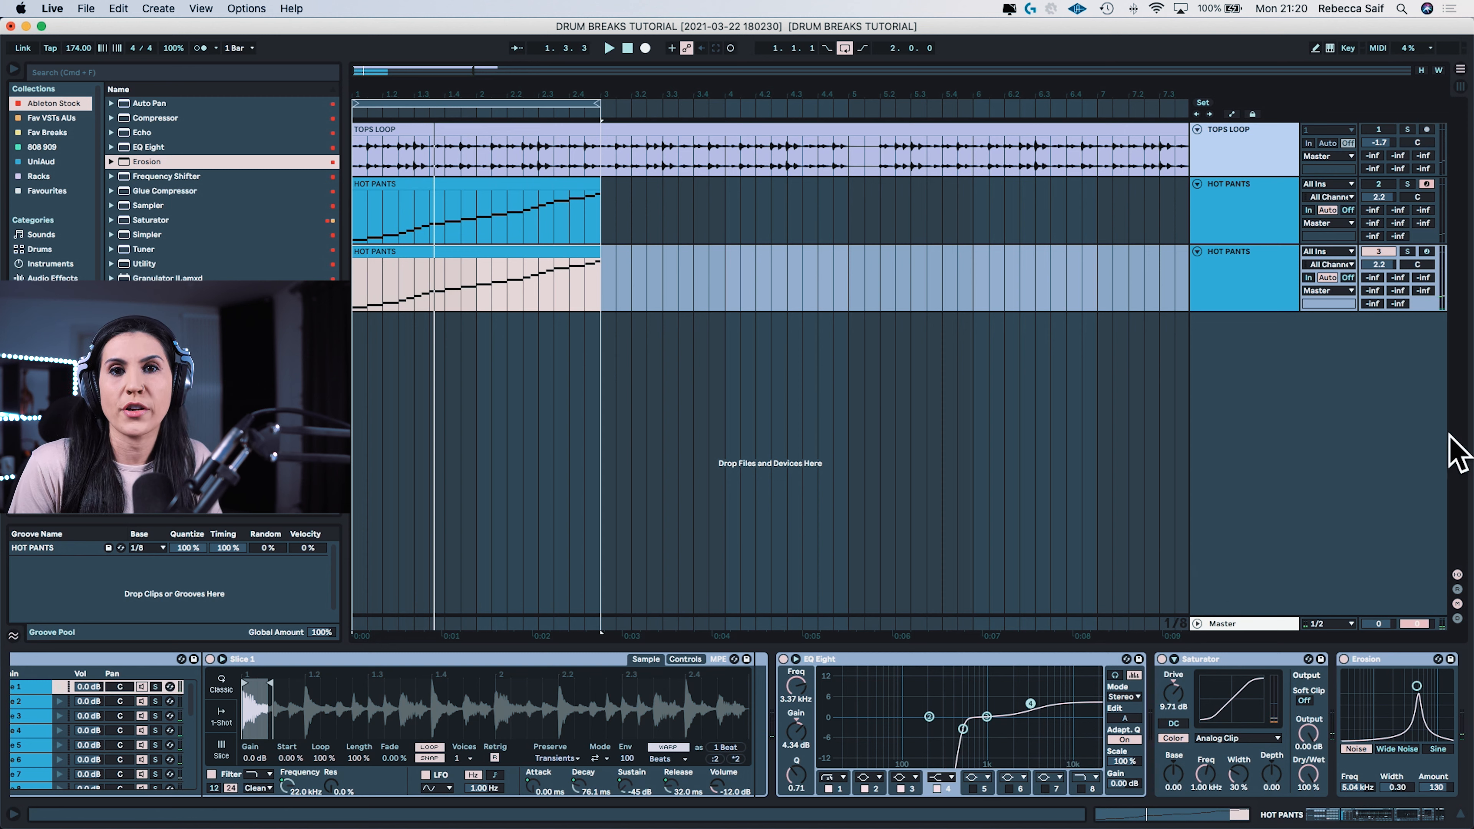
click(1373, 184)
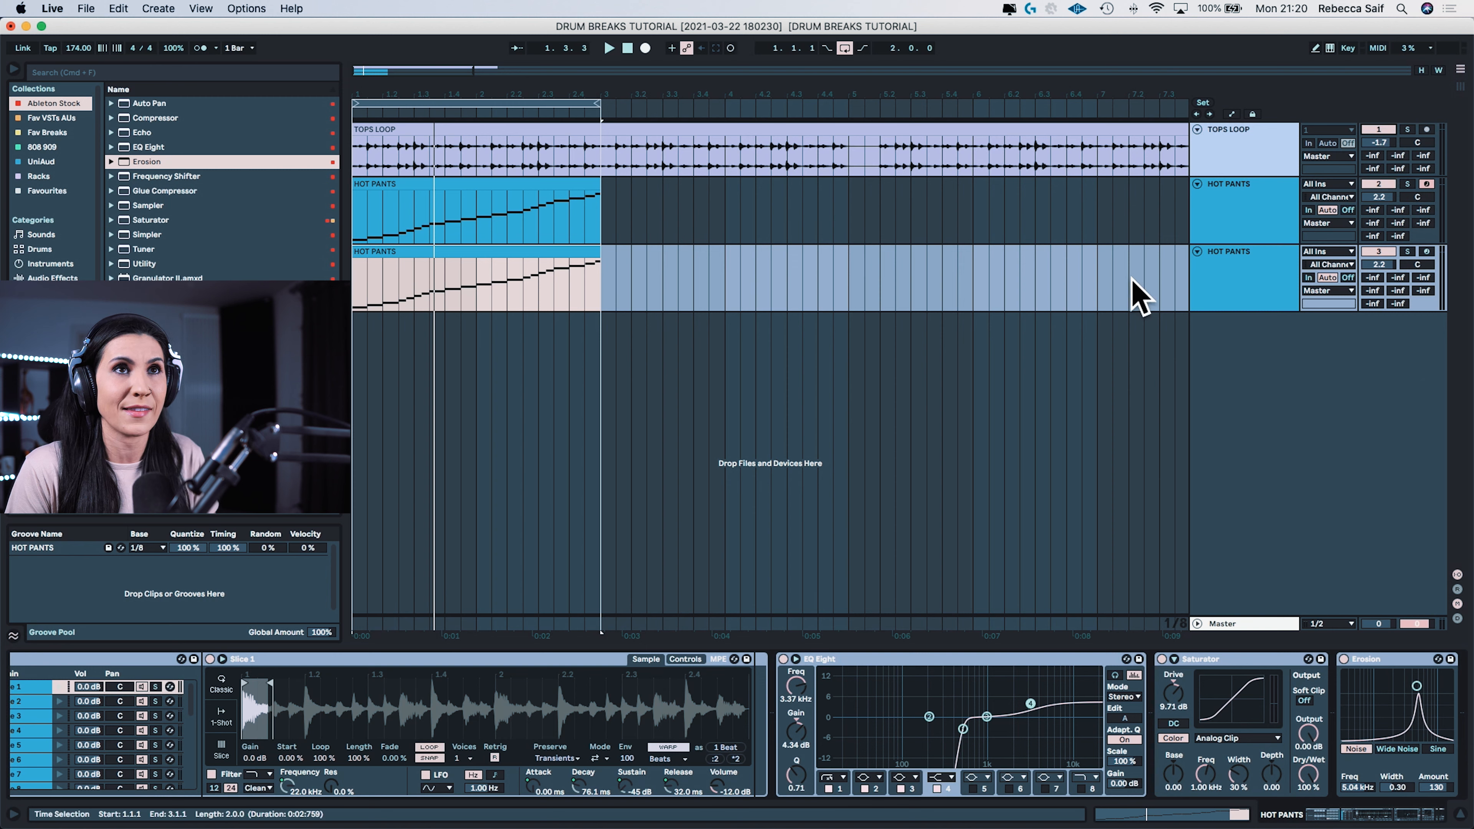
key(space)
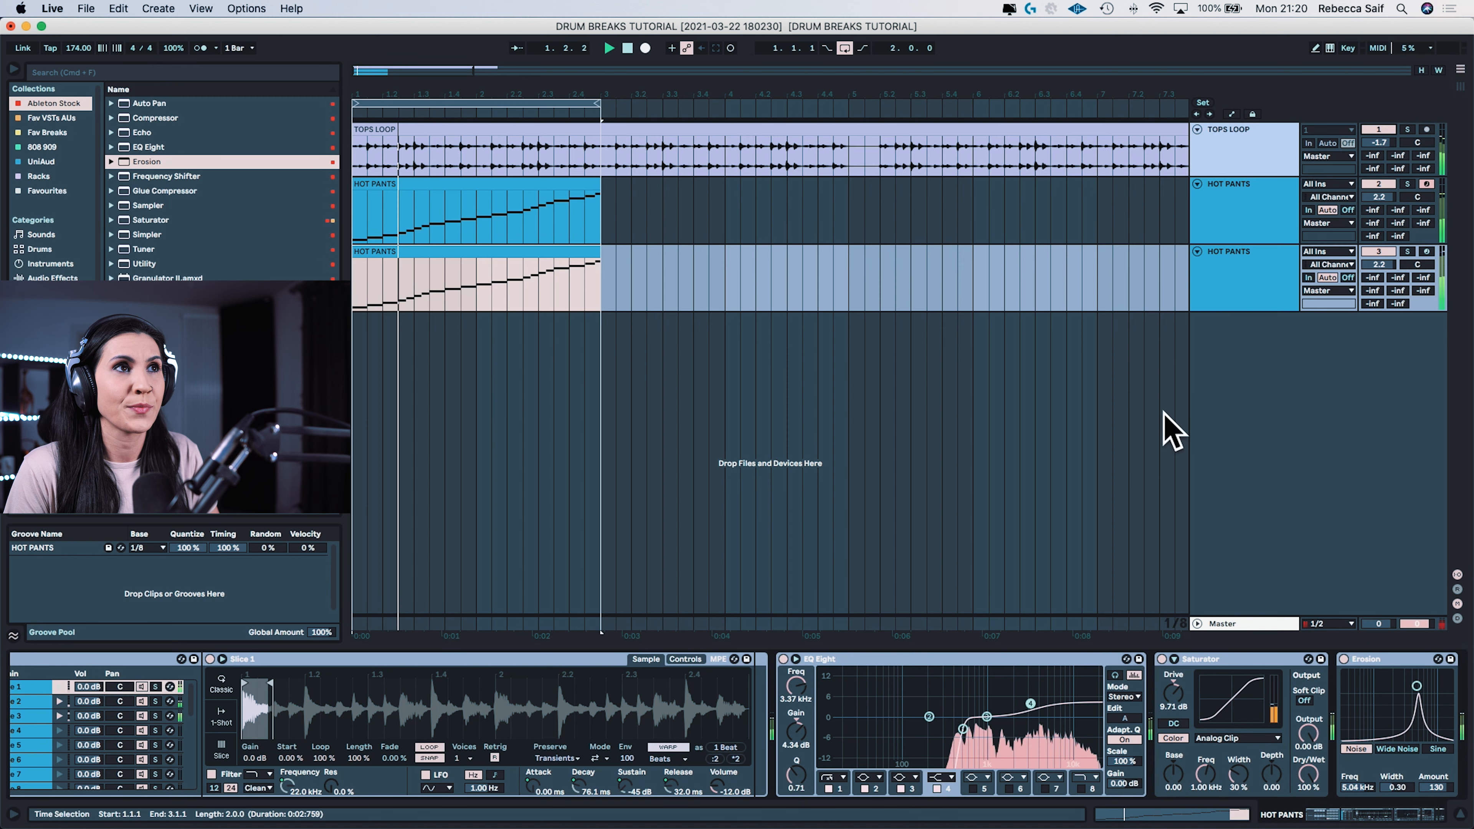
click(1238, 302)
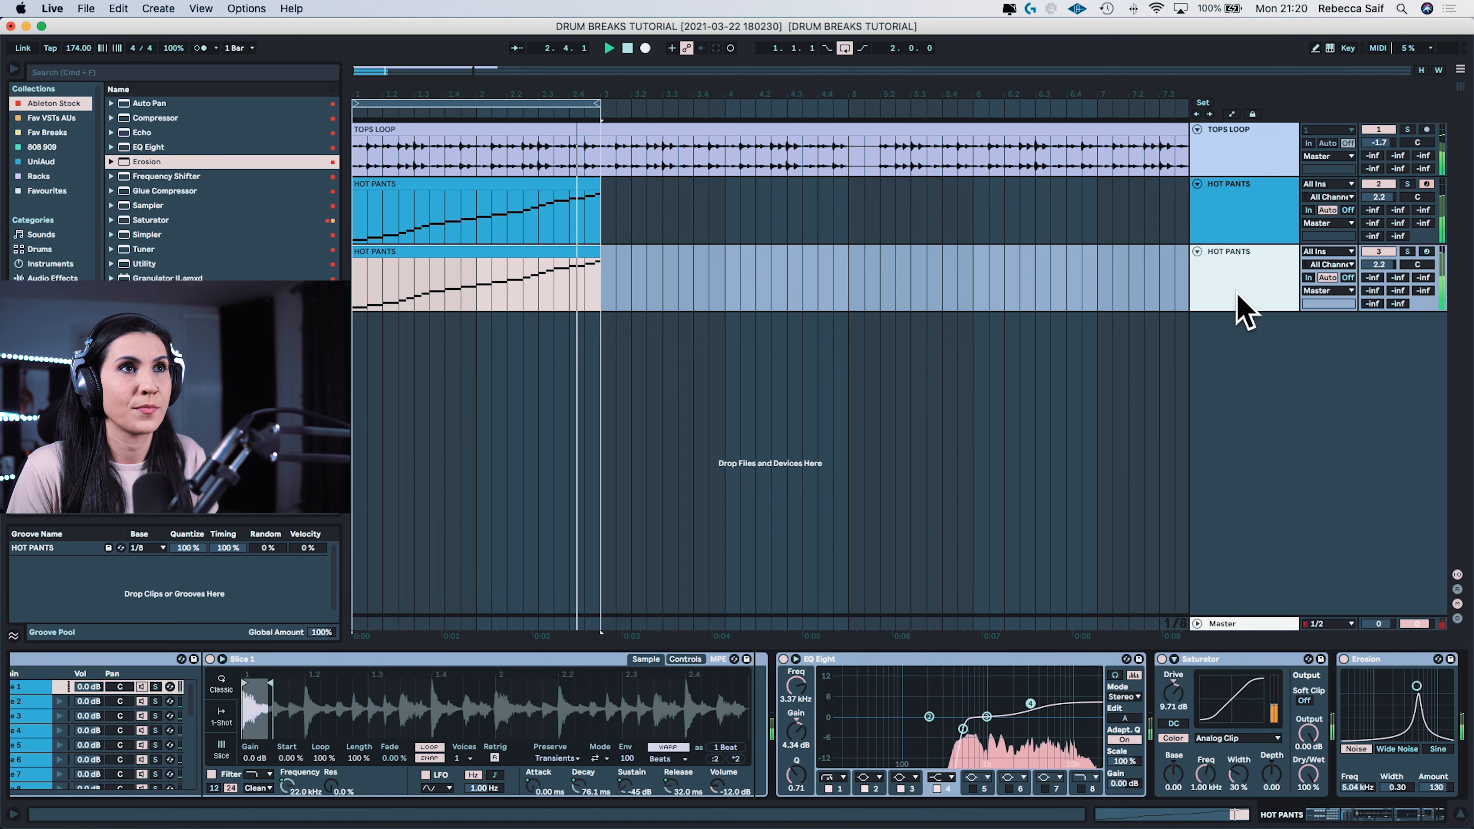
Step: Tighten the duplicated Hot Pants rack during playback by setting its macros to Decay 34.9 ms and Sustain -44 dB
drag(1396, 812, 1335, 813)
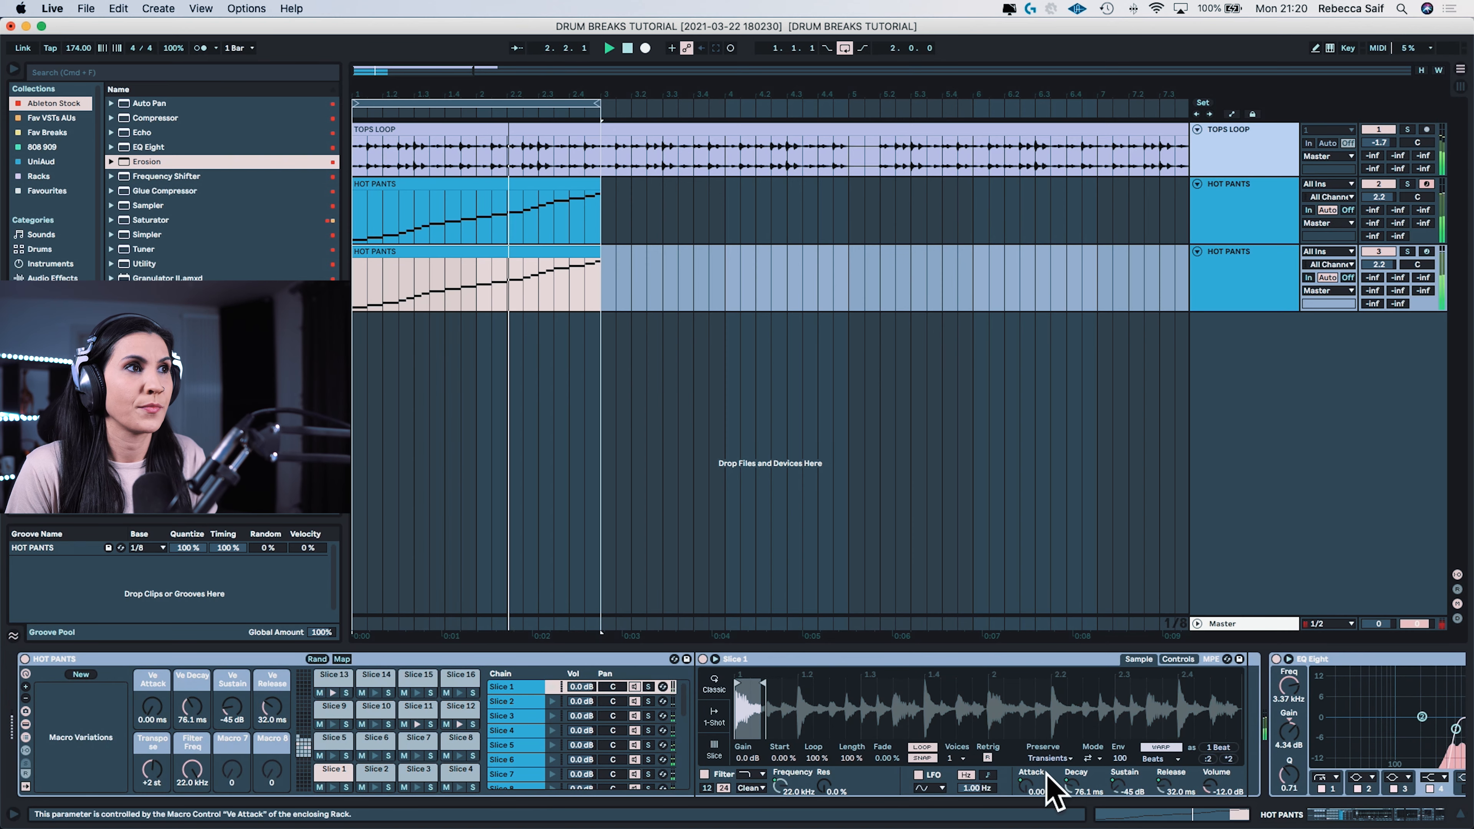
click(49, 549)
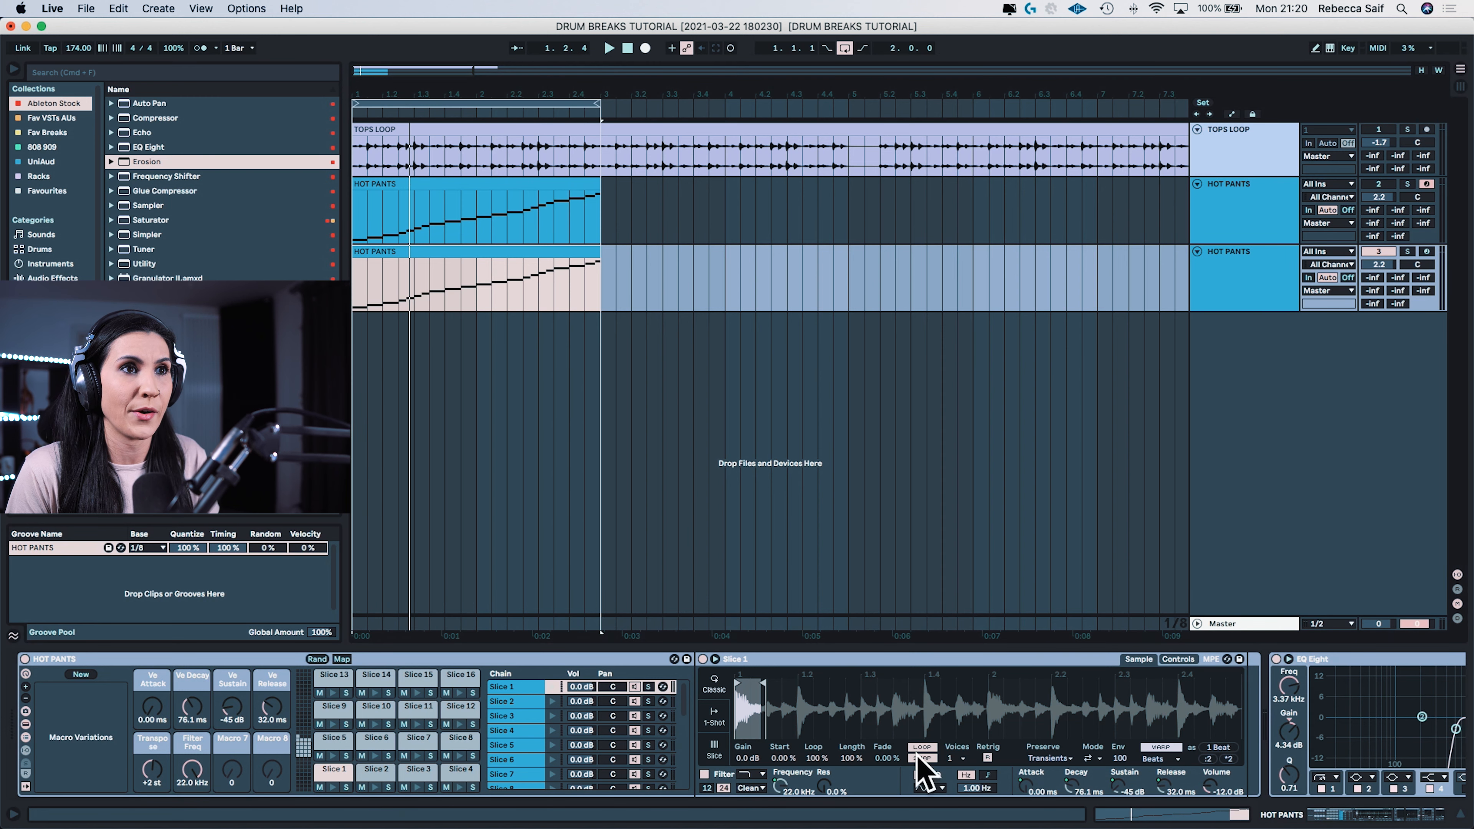
key(space)
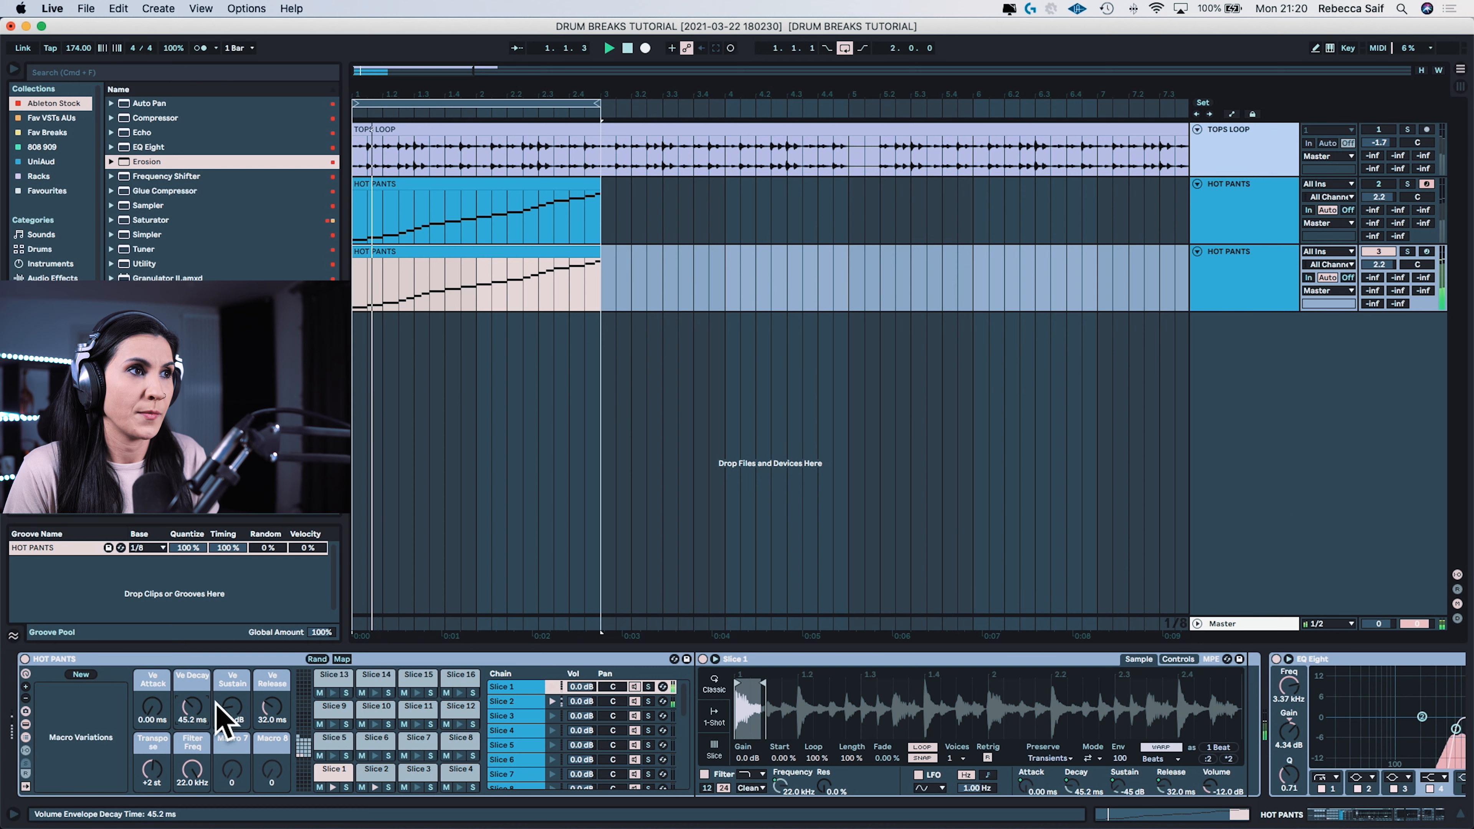
drag(189, 709, 236, 713)
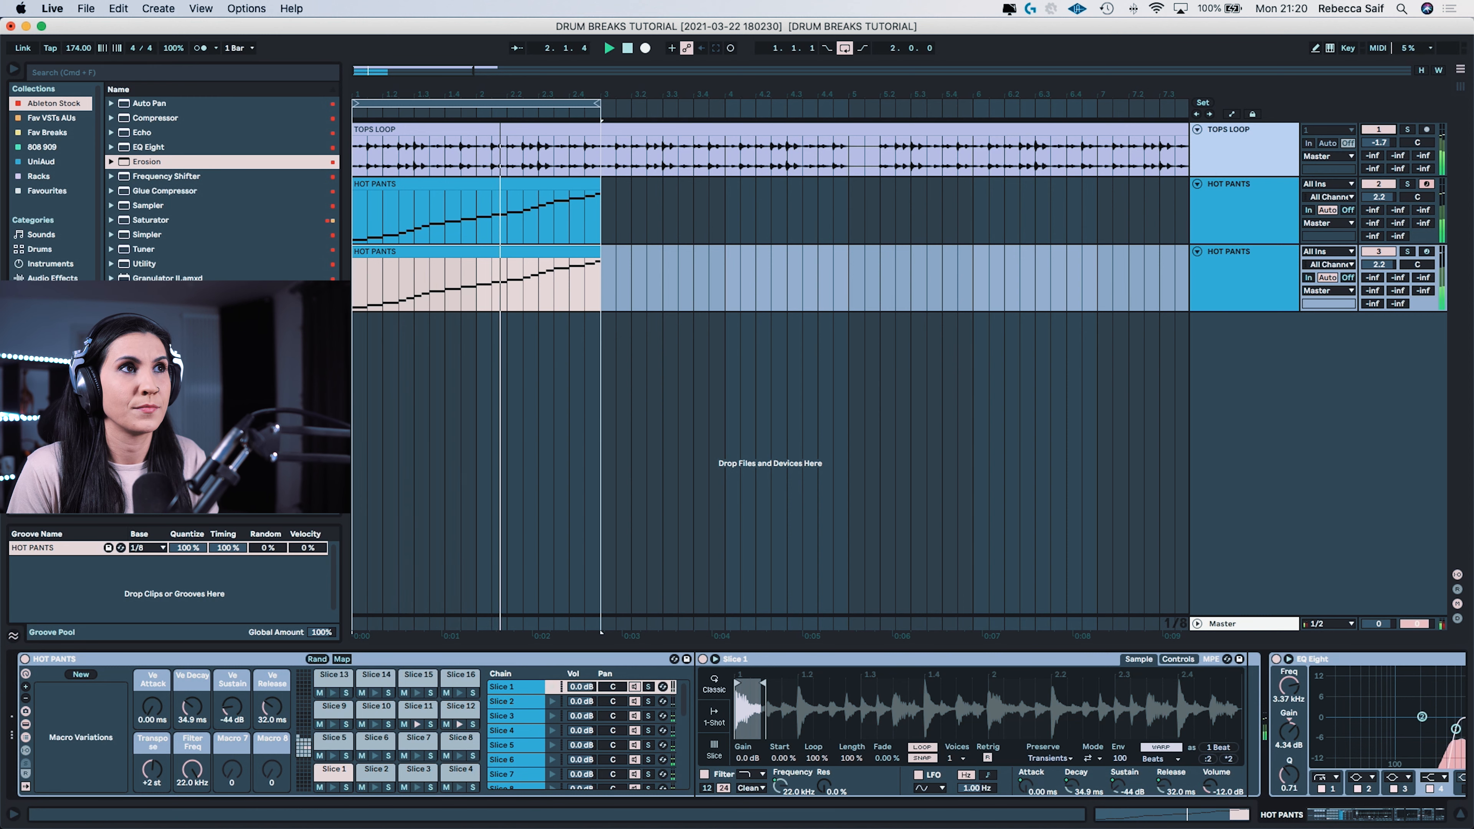
Step: Search the favourite plug-ins for "kick", load Kick 2 on a new MIDI track, and move its plug-in window clear of the tracks
scroll(55, 197, down, 5)
scroll(56, 186, down, 2)
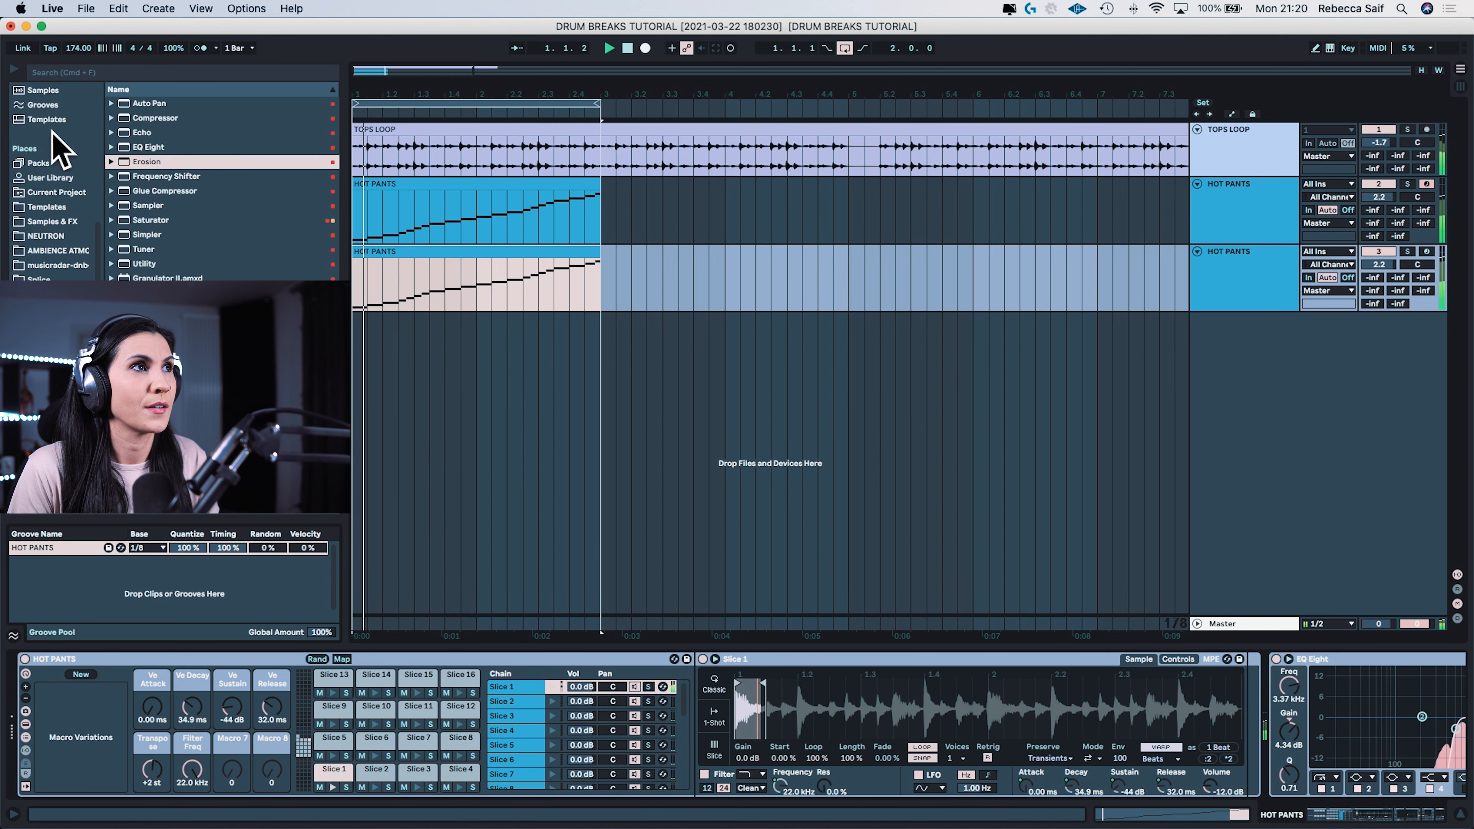
scroll(55, 148, up, 5)
click(53, 113)
click(99, 72)
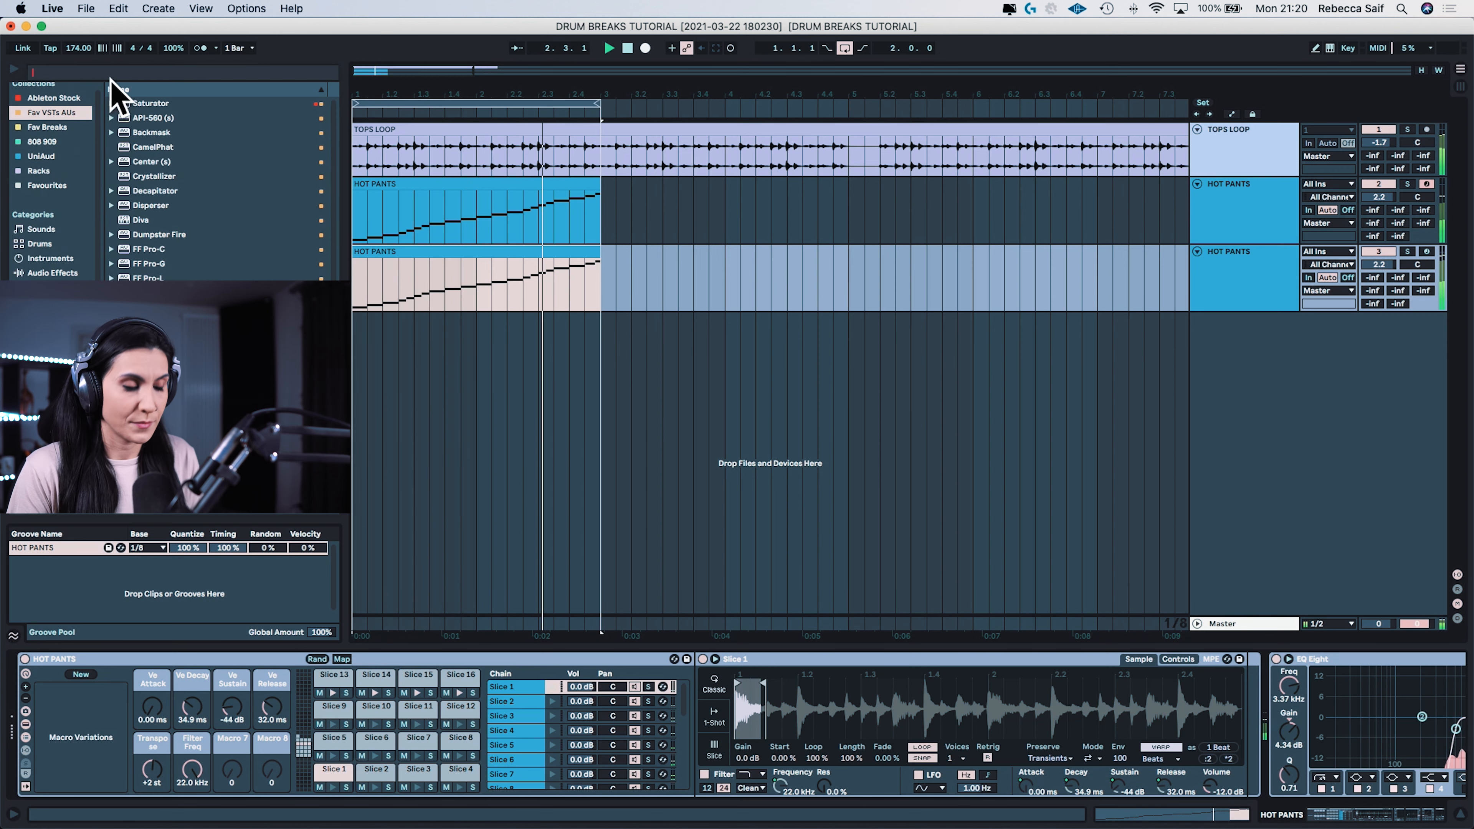
text(kick)
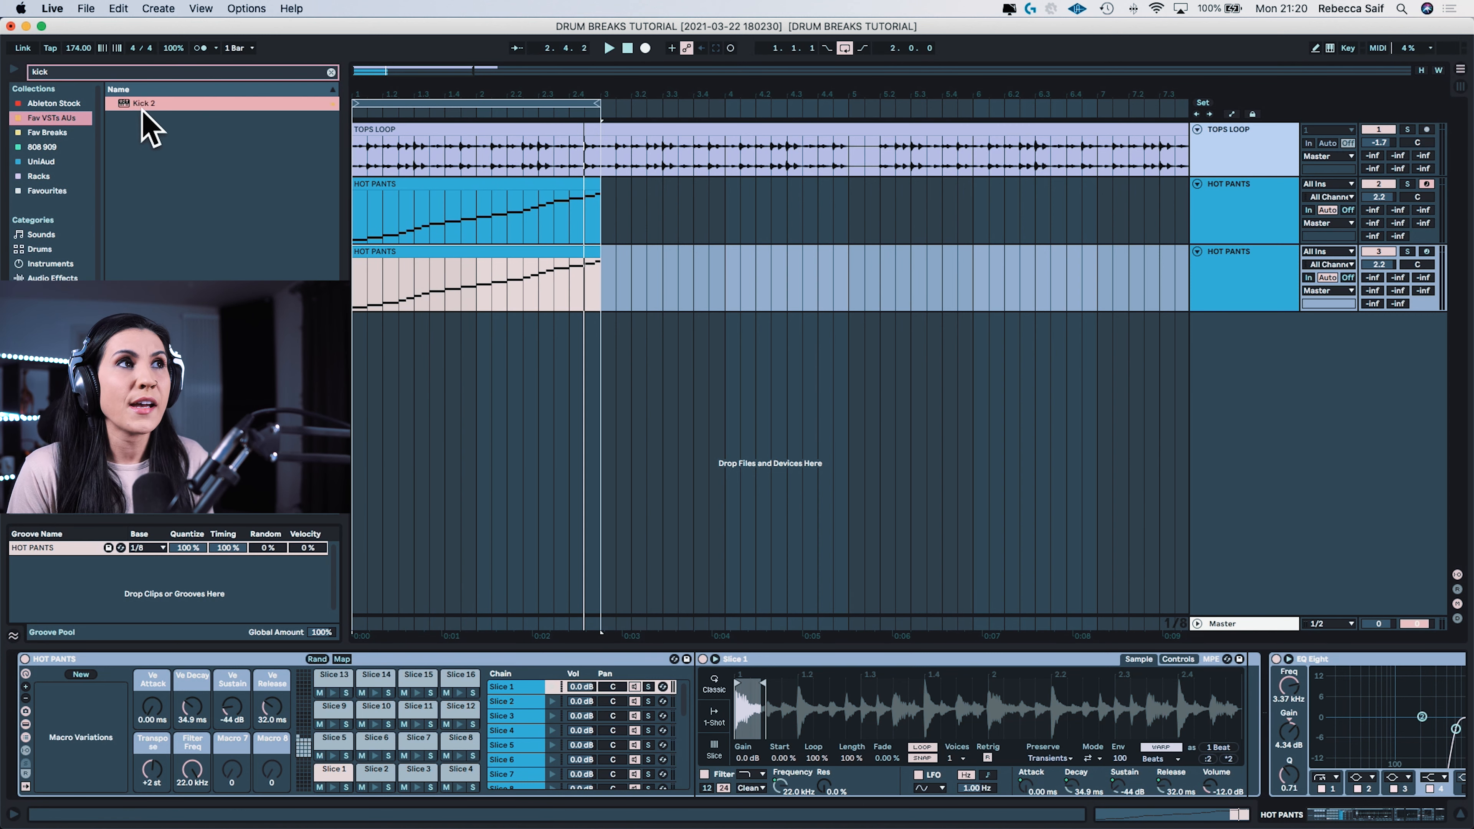
drag(142, 107, 1229, 330)
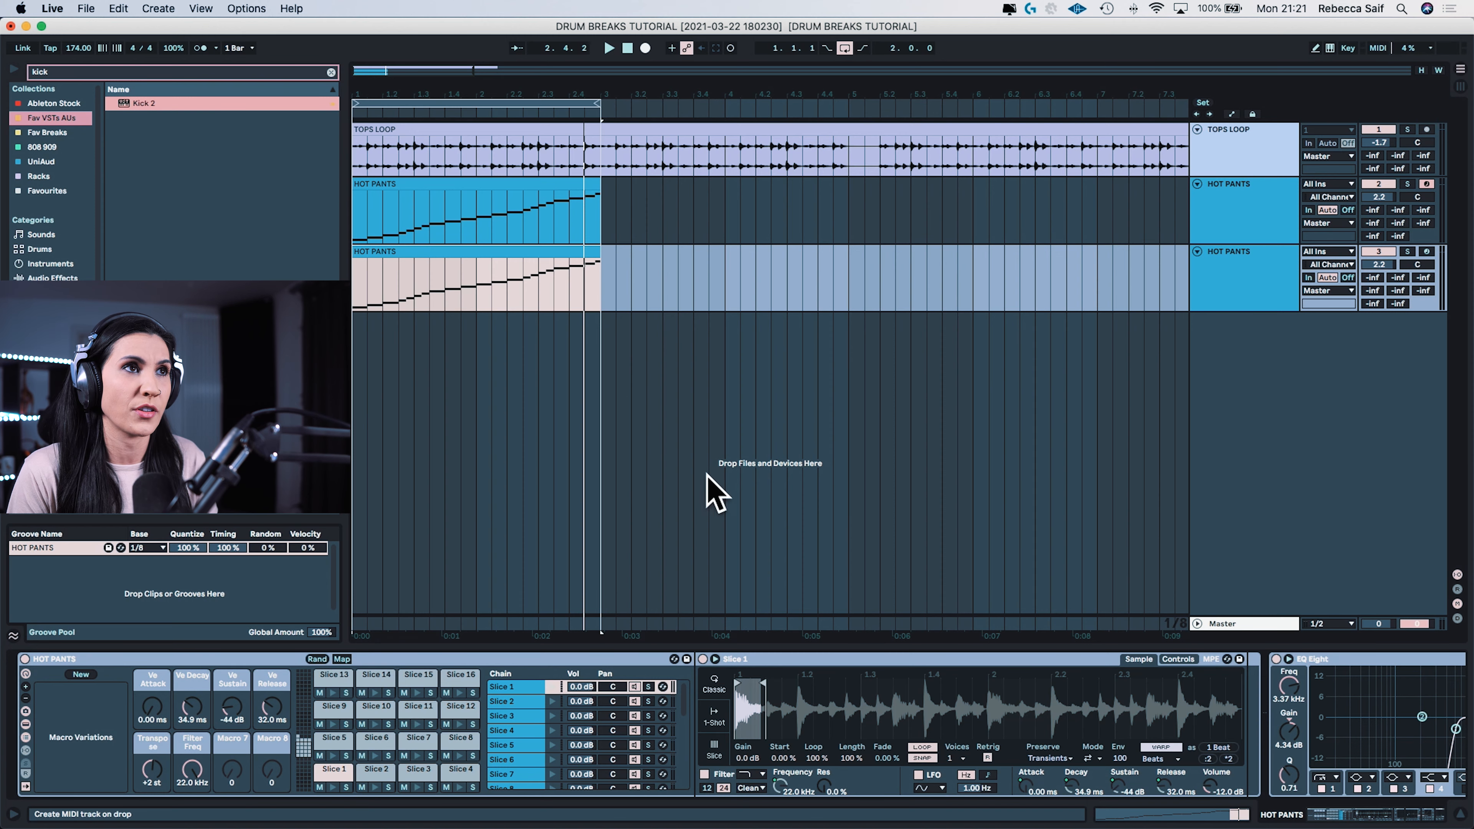
drag(705, 473, 706, 474)
drag(382, 66, 923, 370)
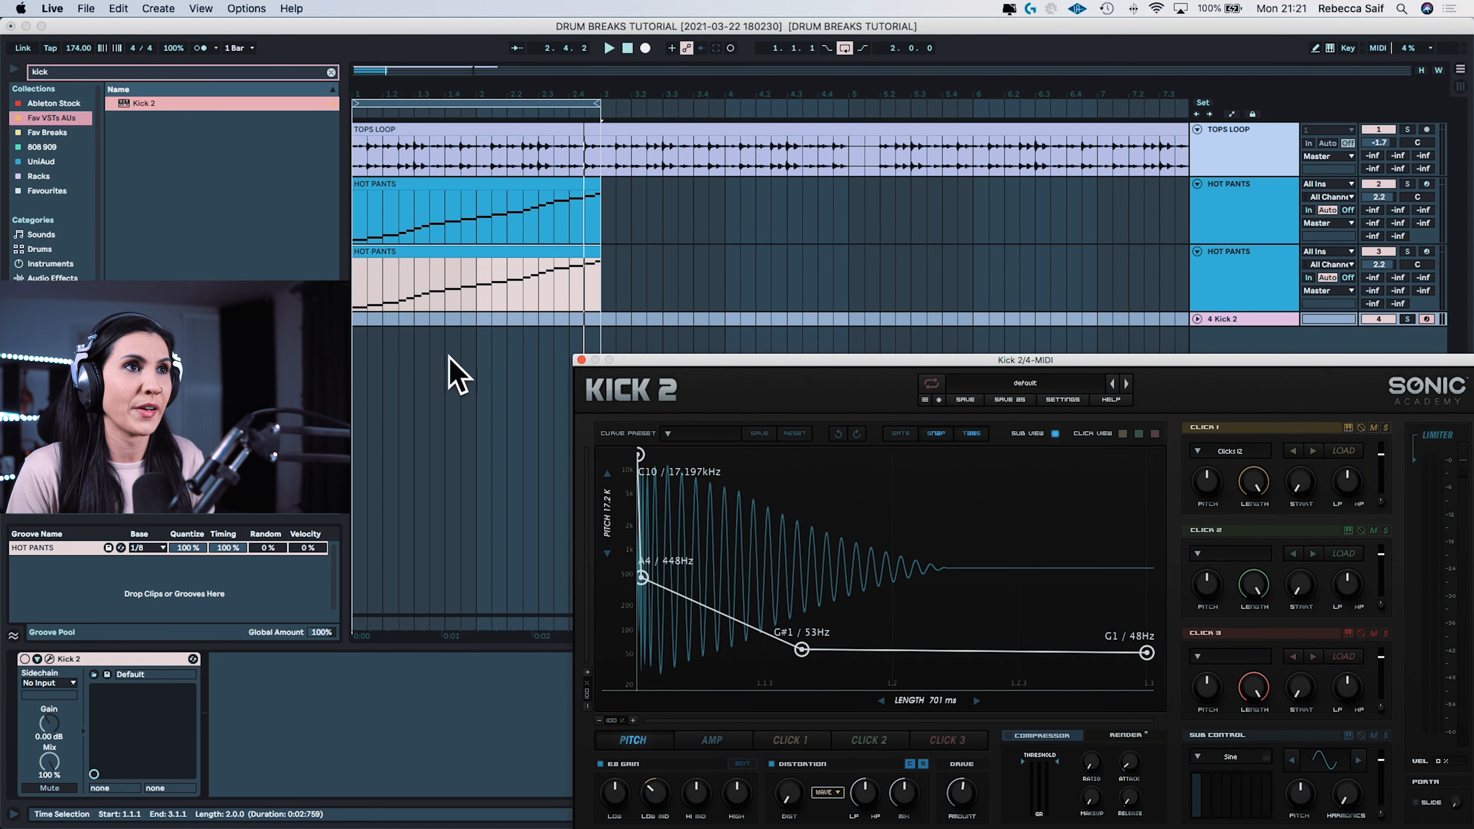
Step: Unfold the Kick 2 track, insert a two-bar MIDI clip from bar 1 to 3, and add a kick note at its start
click(396, 321)
click(1197, 318)
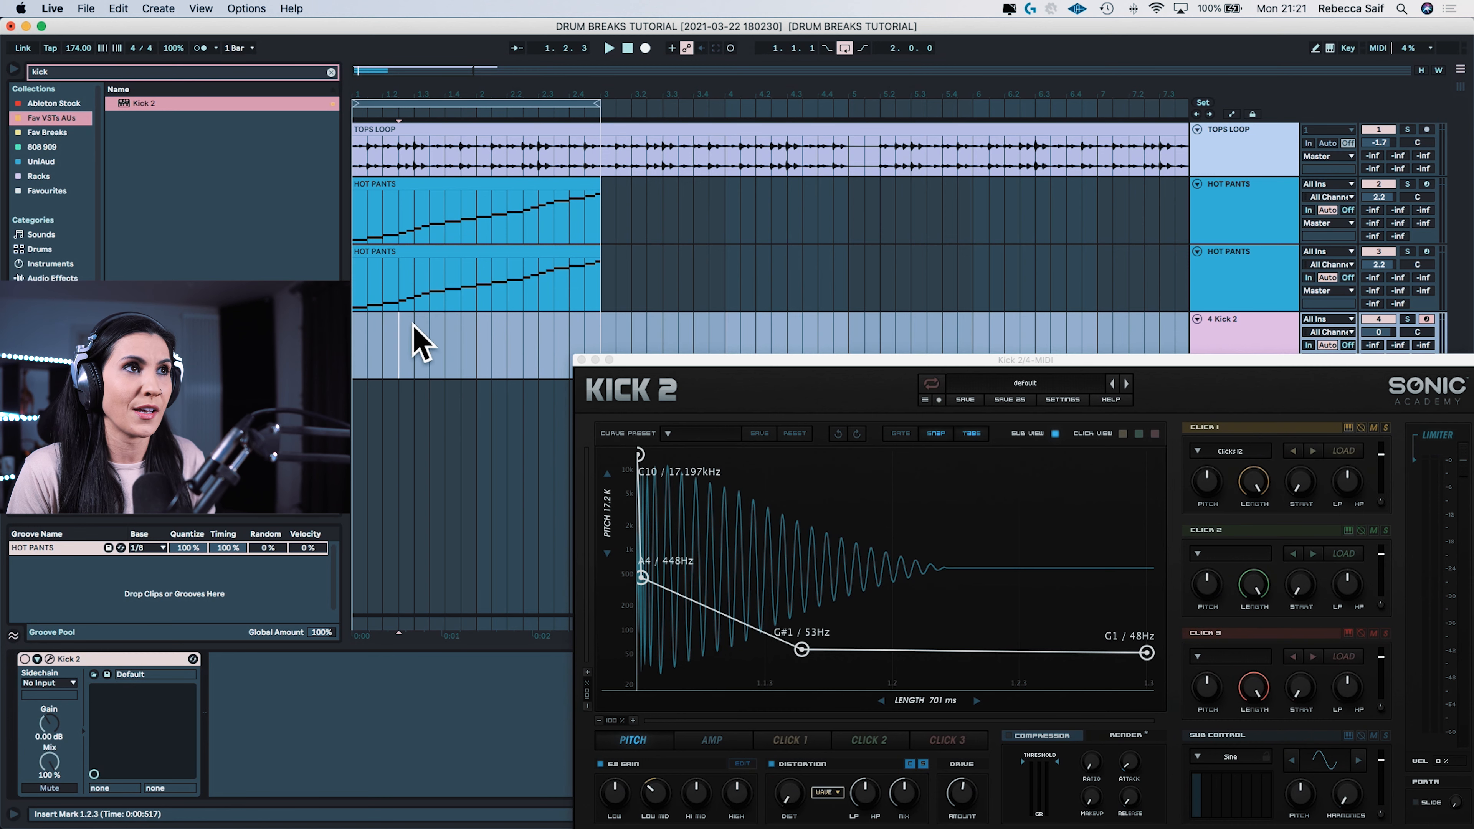
drag(357, 335, 626, 335)
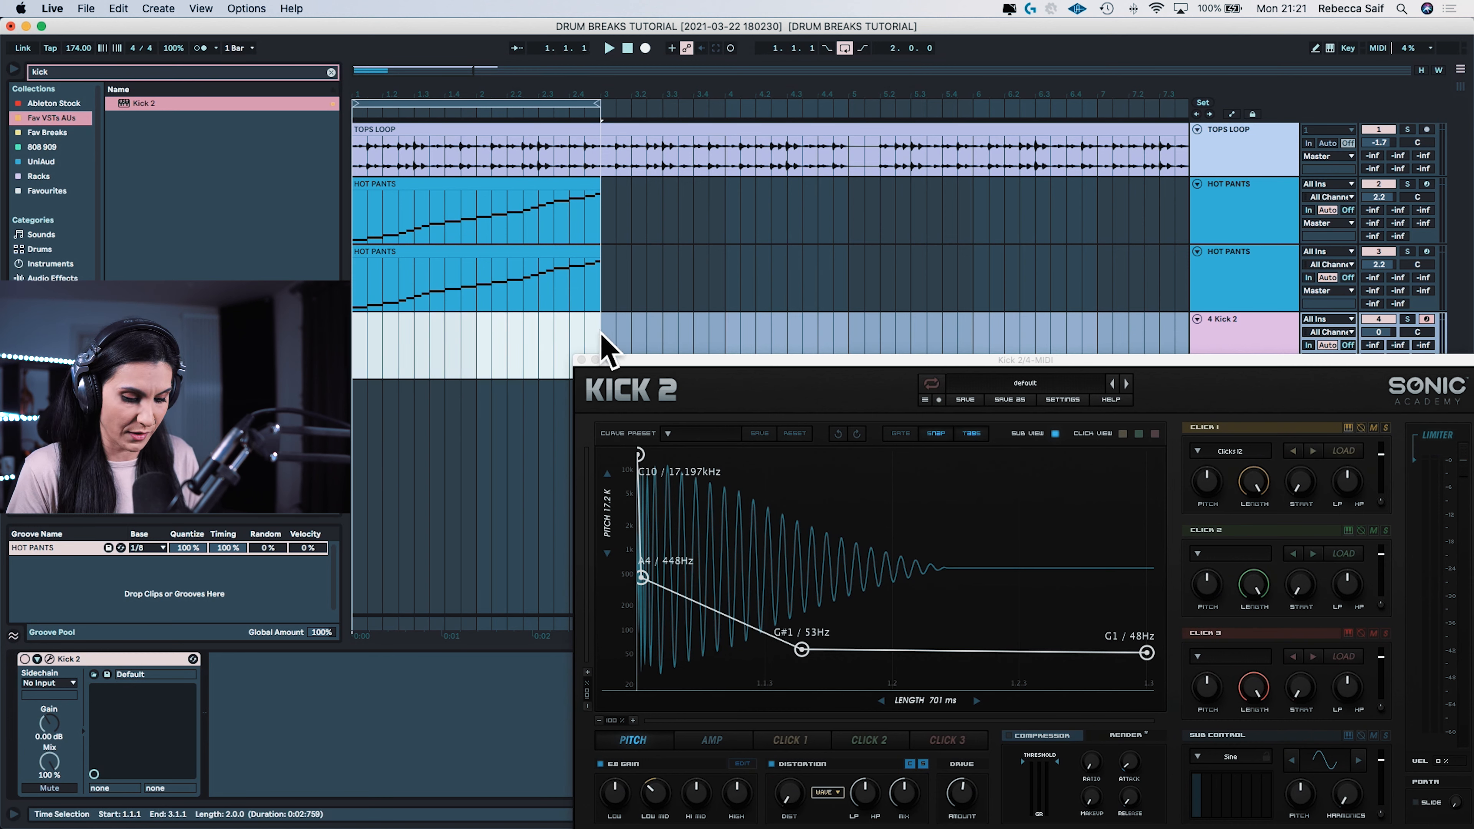
key(super+shift+m)
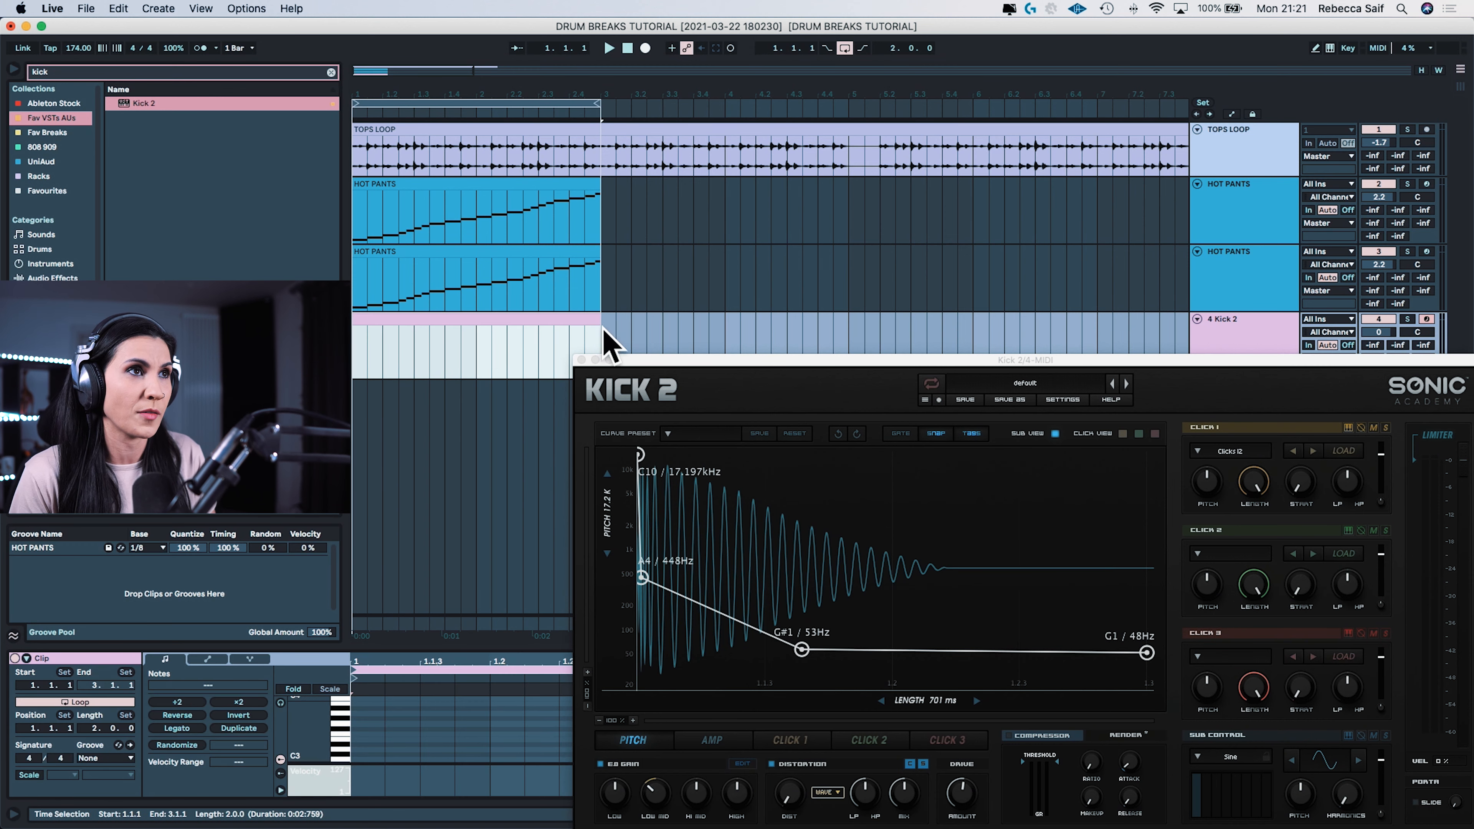
click(500, 329)
double_click(365, 733)
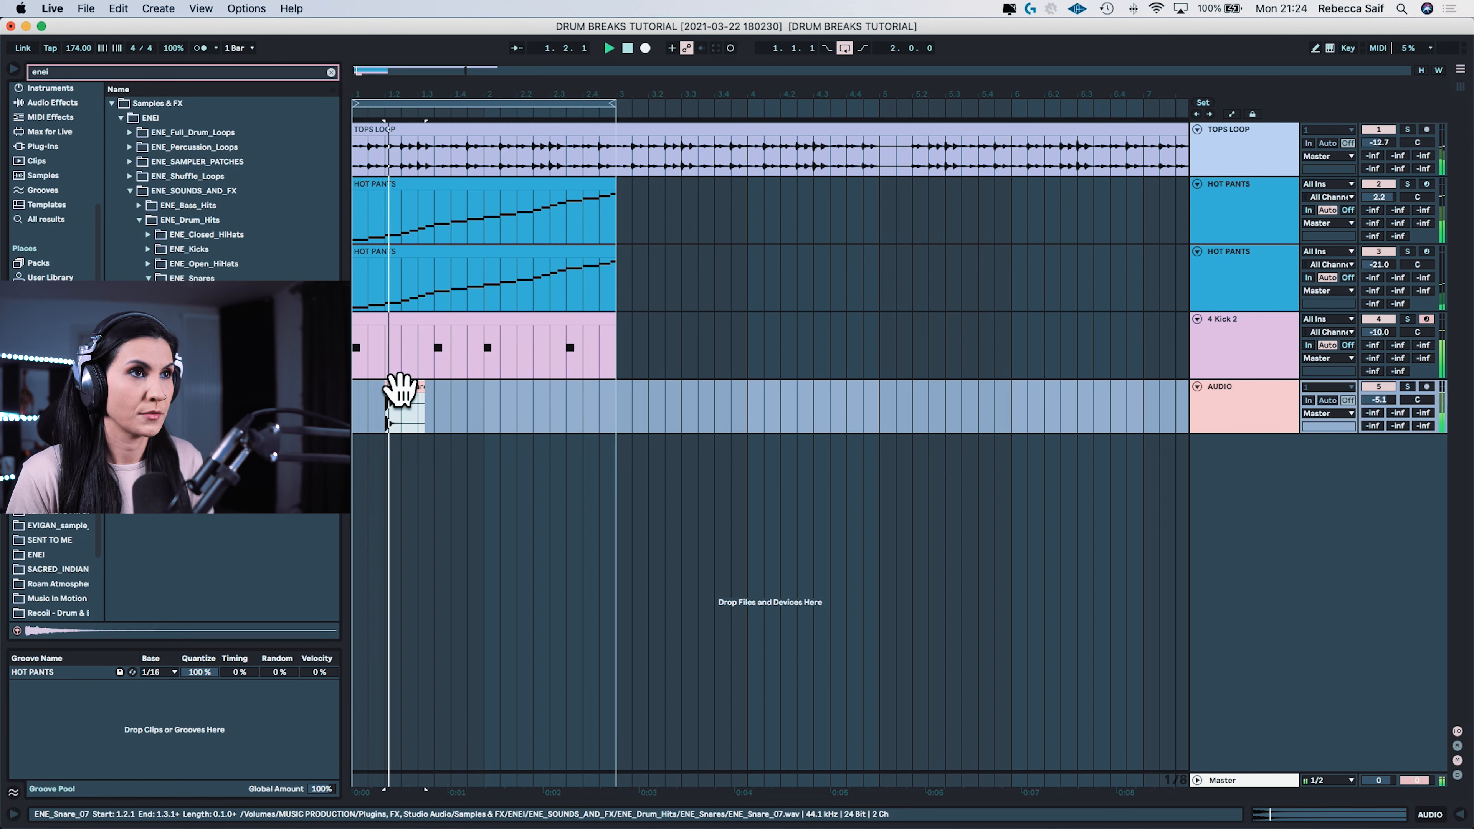
Step: Copy the ENE_Snare_07 clip along the audio track so snares fall on beats 2 and 4 of both bars
drag(401, 390, 602, 395)
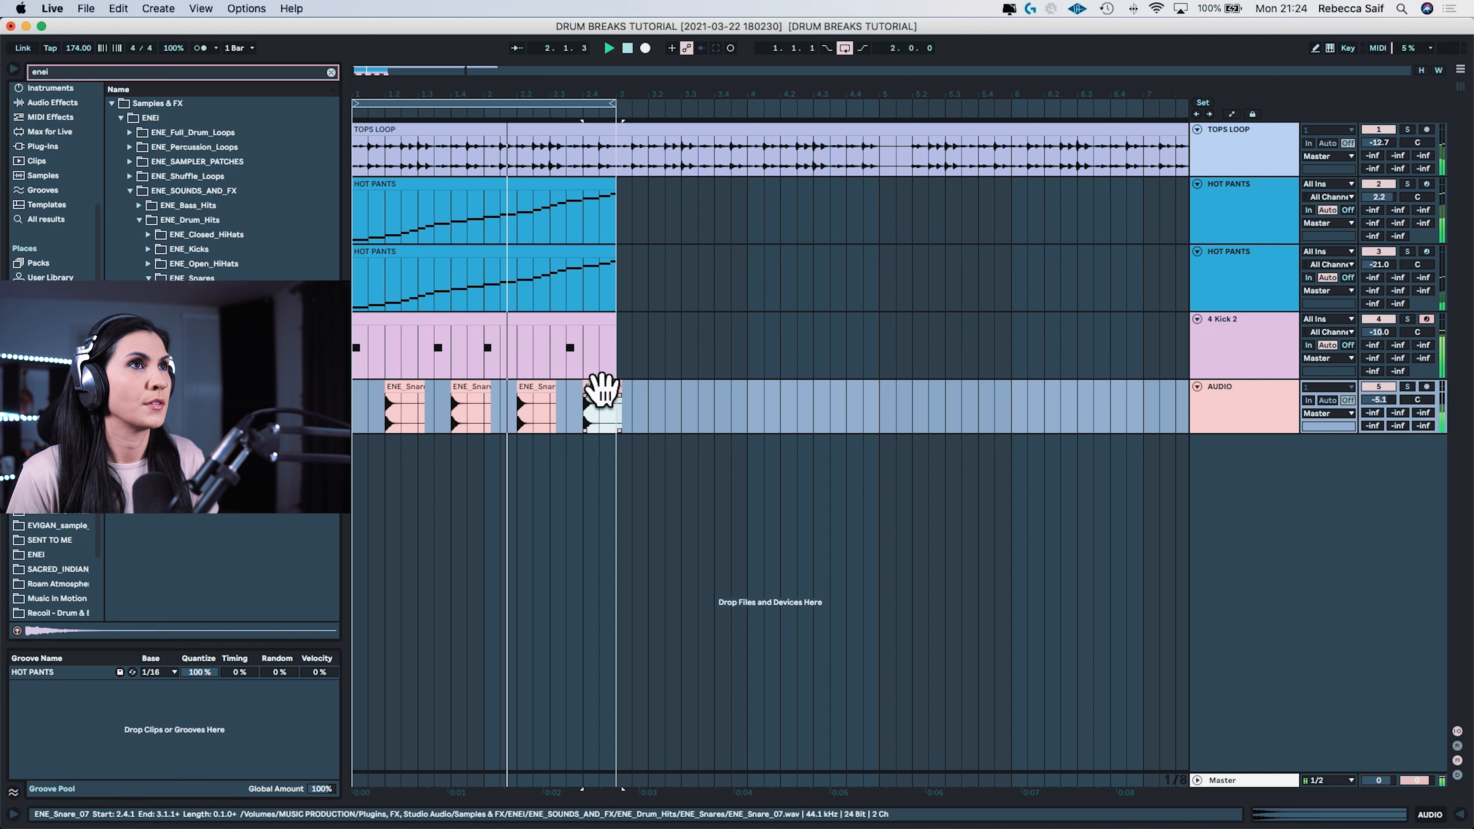